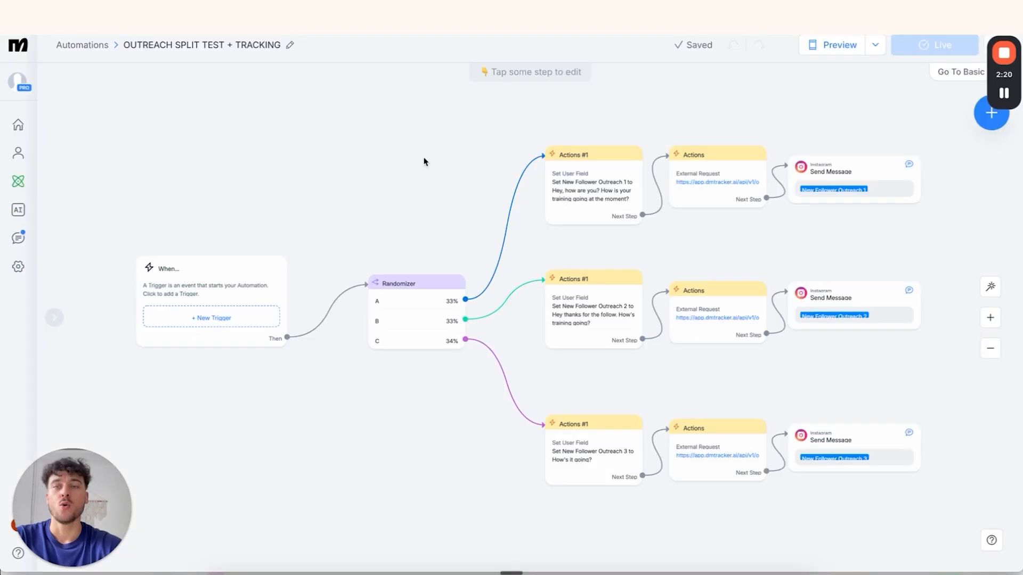
# Open the Skool lesson's 'Import this automation in ManyChat' link to preview the NEW FOLLOWER OUTREACH template
pyautogui.scroll(-5, 425, 161)
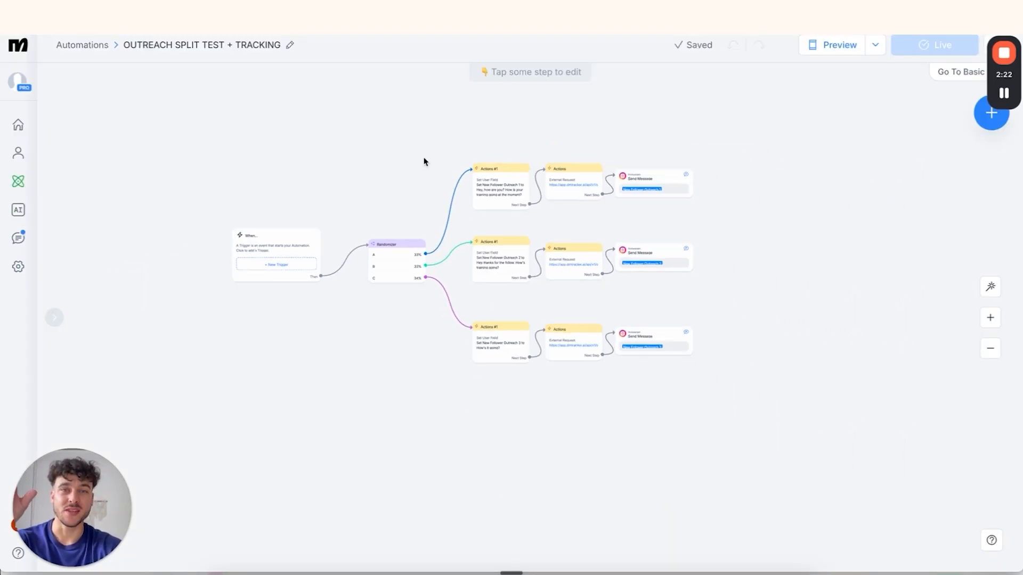
pyautogui.scroll(3, 425, 161)
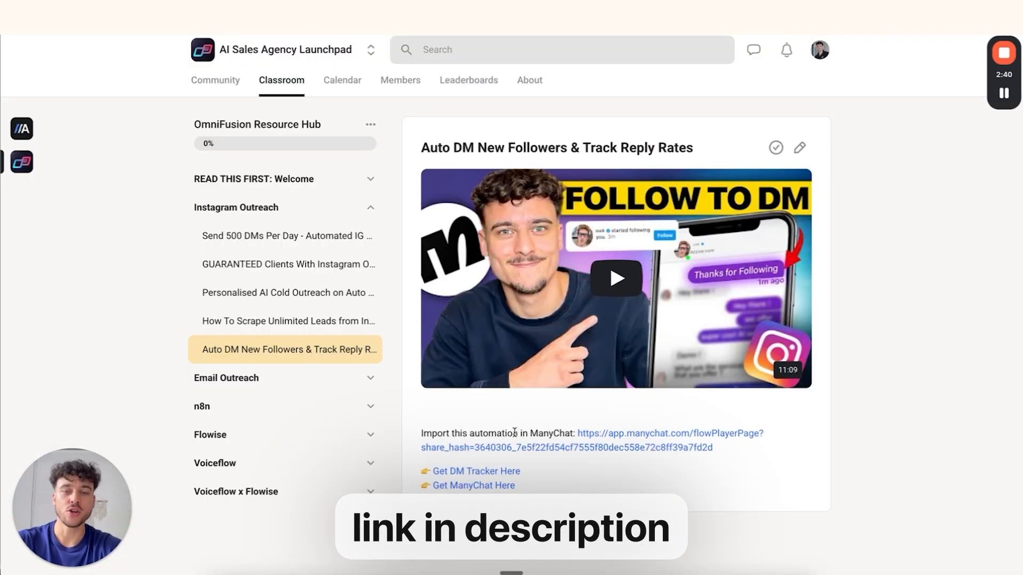
pyautogui.moveTo(421, 434); pyautogui.dragTo(530, 434)
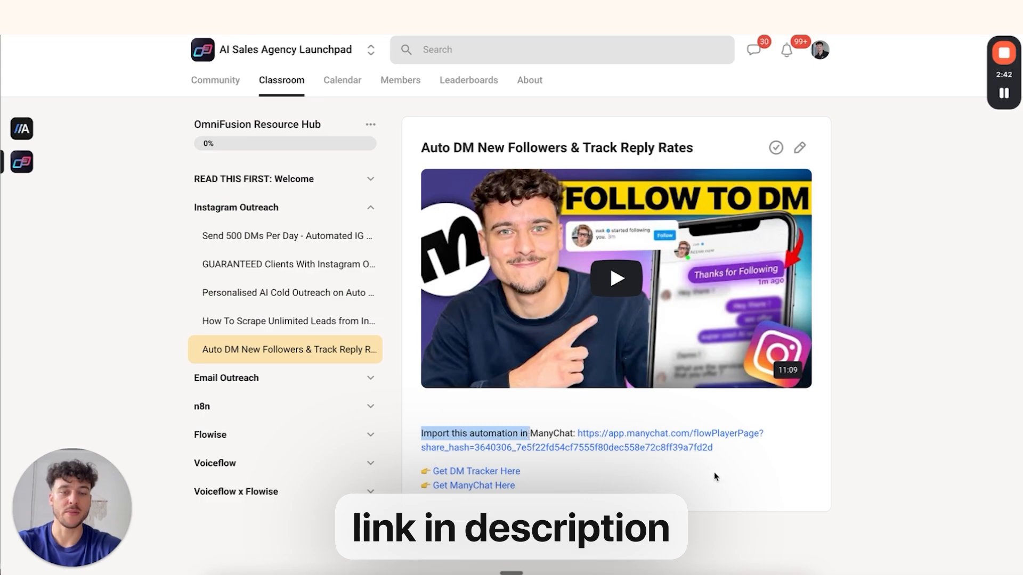
pyautogui.click(591, 438)
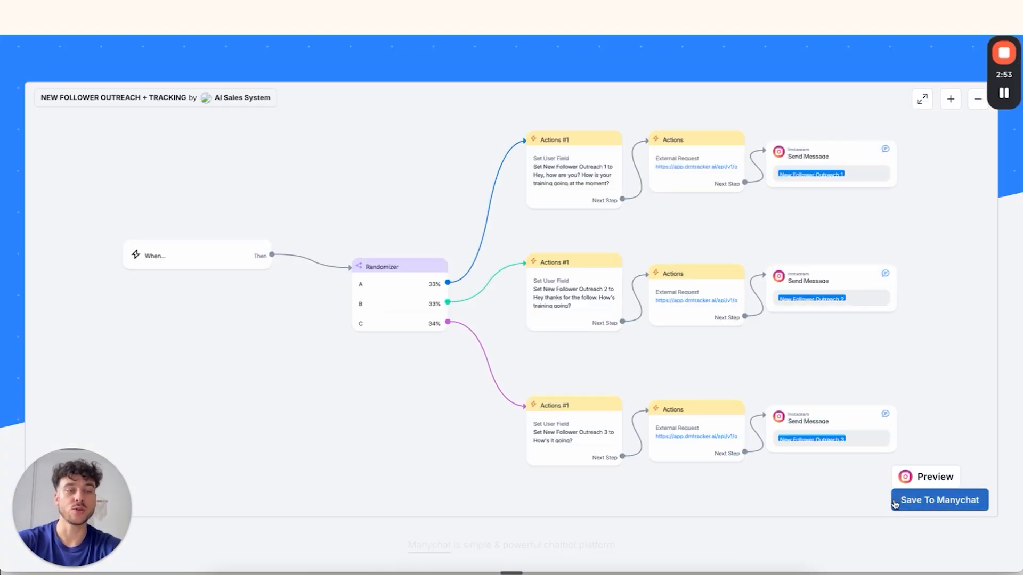
# Save the shared template to the ManyChat account and slightly reposition the When and Randomizer nodes
pyautogui.click(961, 499)
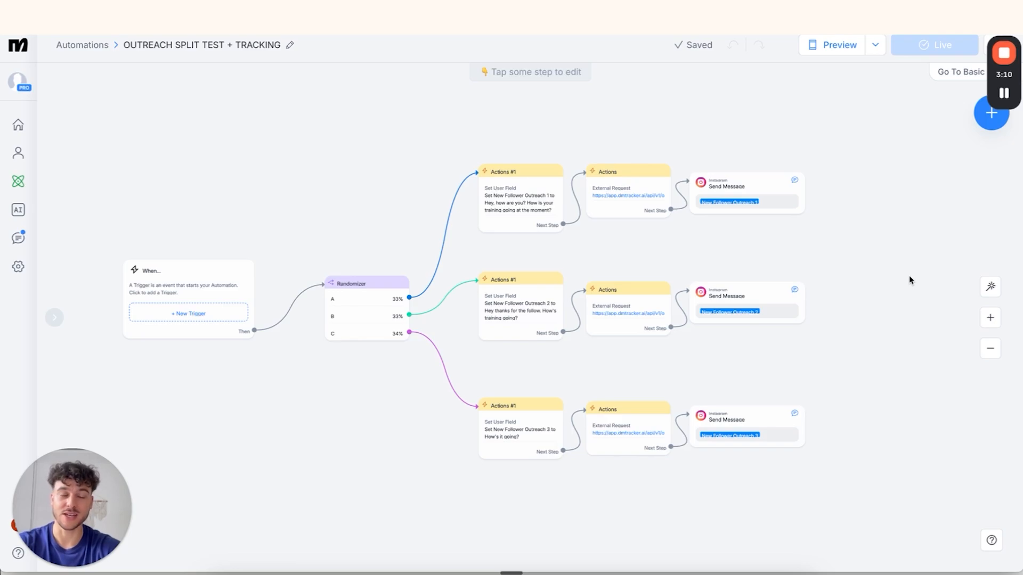
pyautogui.scroll(1, 205, 468)
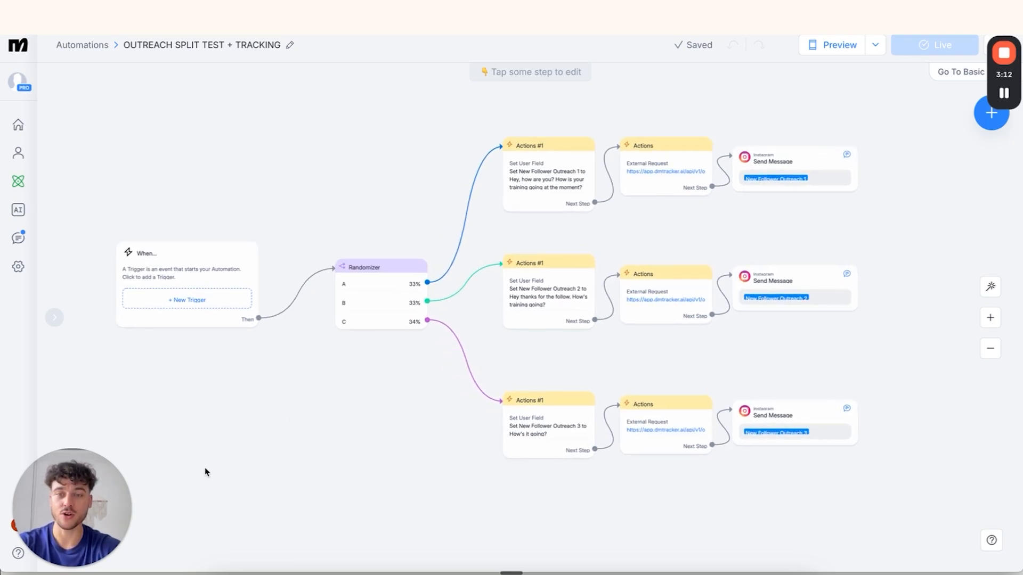
pyautogui.moveTo(193, 261)
pyautogui.mouseDown()
pyautogui.moveTo(182, 265)
pyautogui.moveTo(197, 271)
pyautogui.mouseUp()
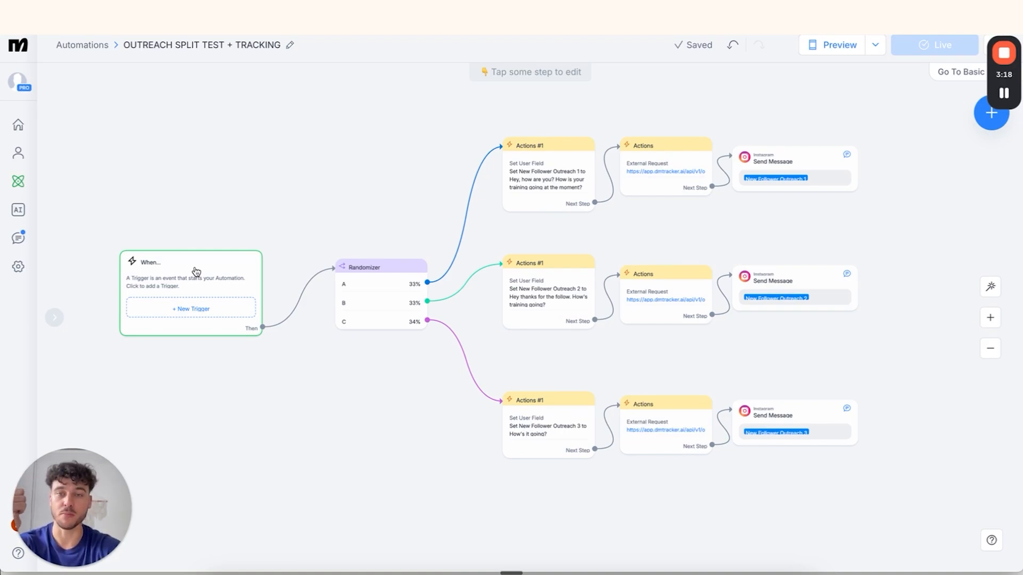
pyautogui.moveTo(197, 271); pyautogui.dragTo(206, 272)
pyautogui.moveTo(375, 310); pyautogui.dragTo(377, 309)
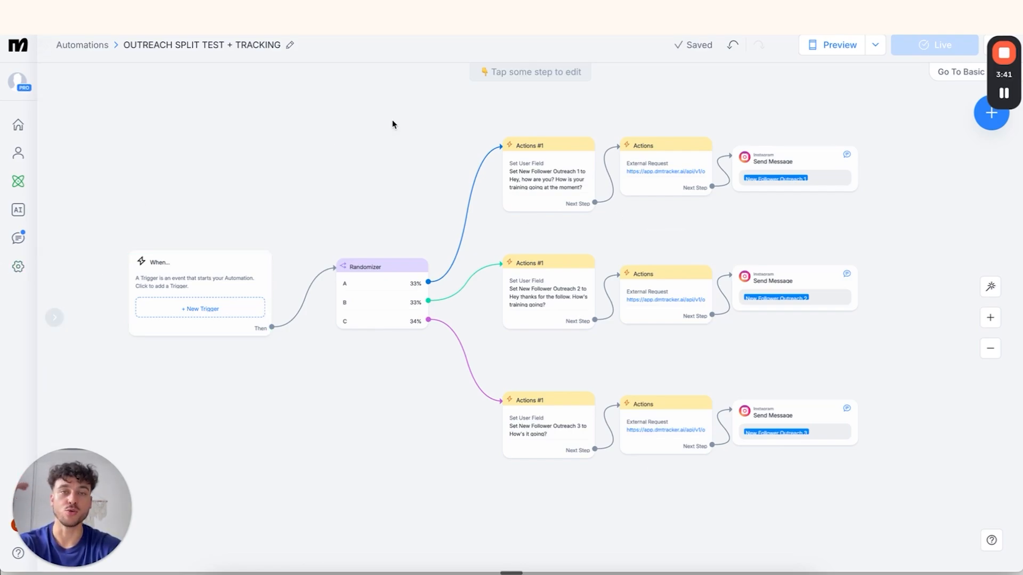
# Swap Instagram's 'Say hi to new followers' automation to OUTREACH SPLIT TEST + TRACKING, then reopen it for editing
pyautogui.click(18, 267)
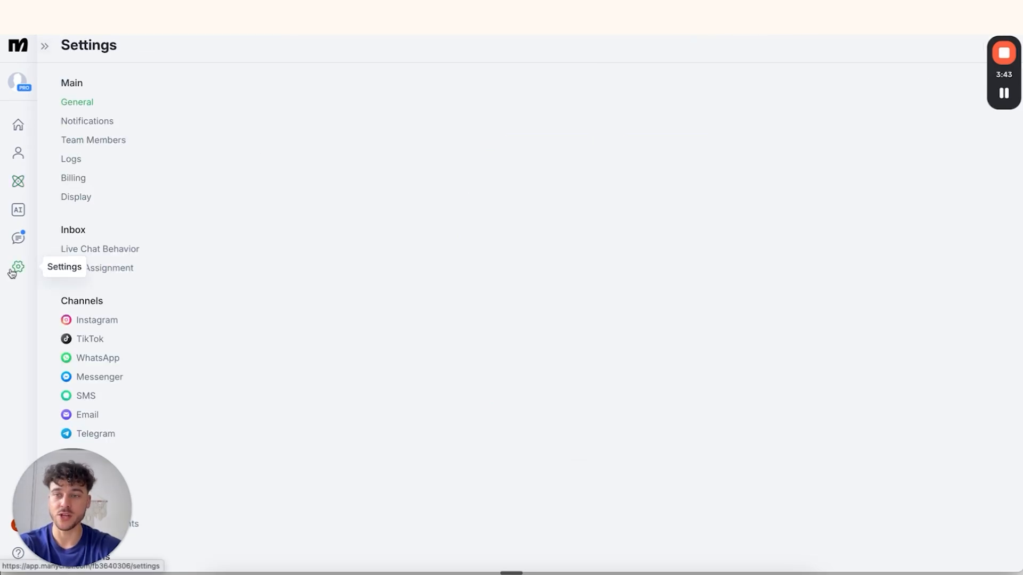
pyautogui.click(104, 322)
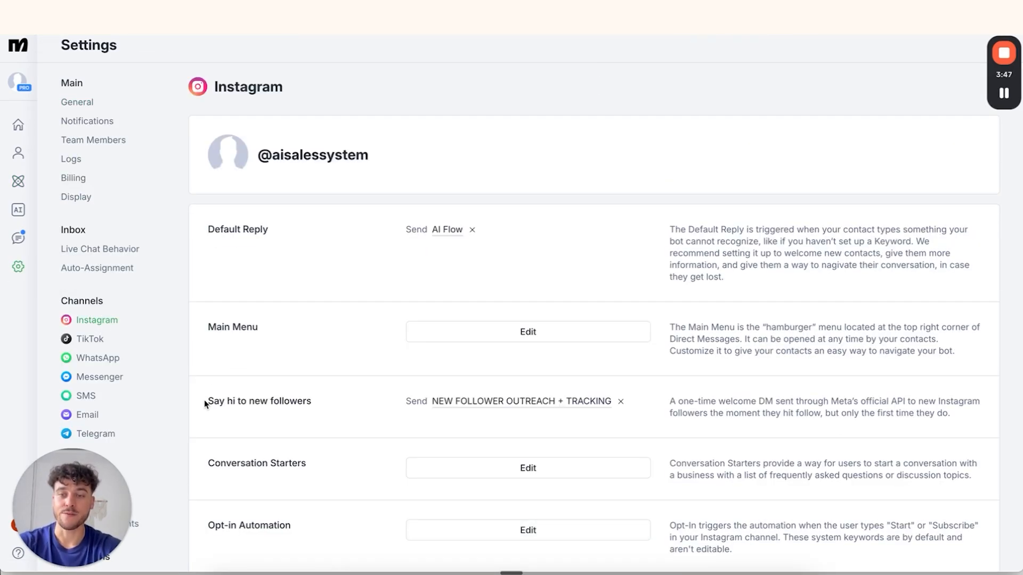
pyautogui.moveTo(205, 404); pyautogui.dragTo(312, 400)
pyautogui.click(340, 405)
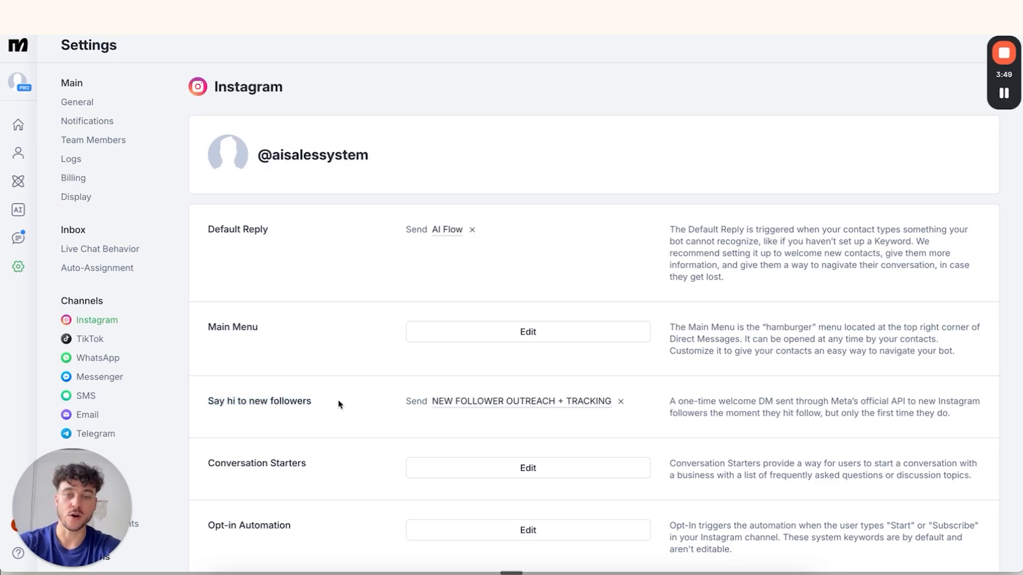
pyautogui.click(620, 403)
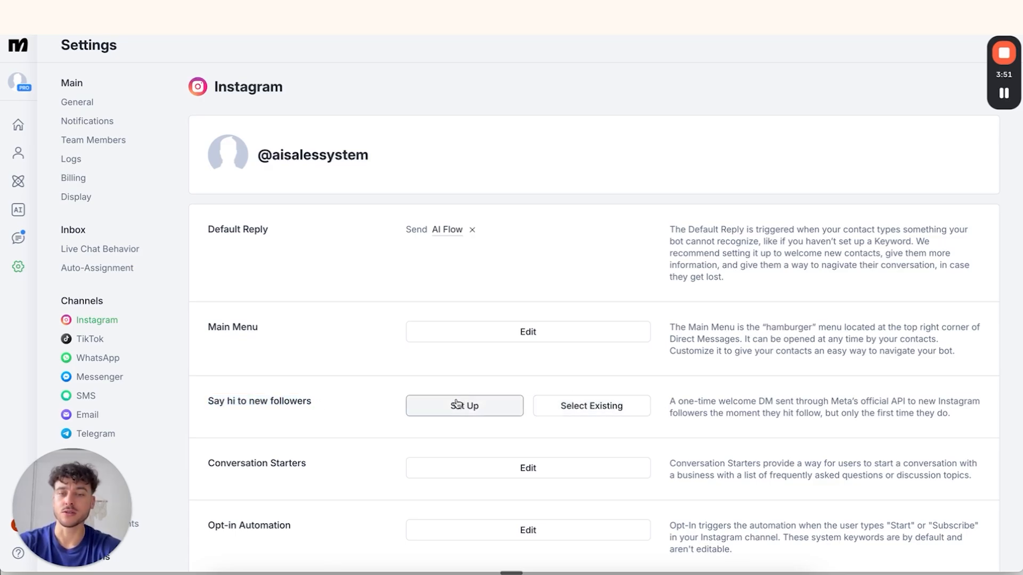
pyautogui.click(587, 417)
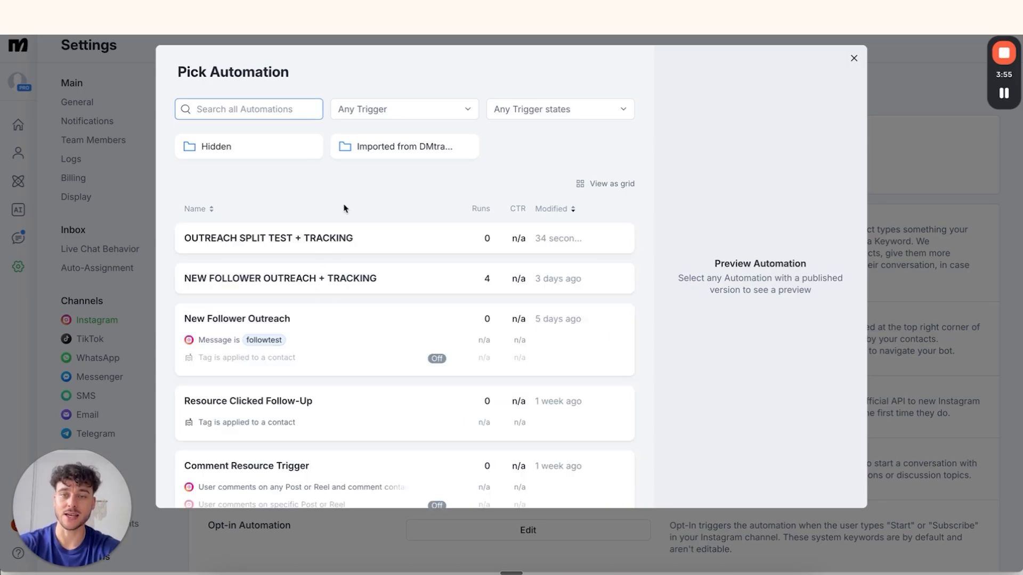
pyautogui.click(377, 250)
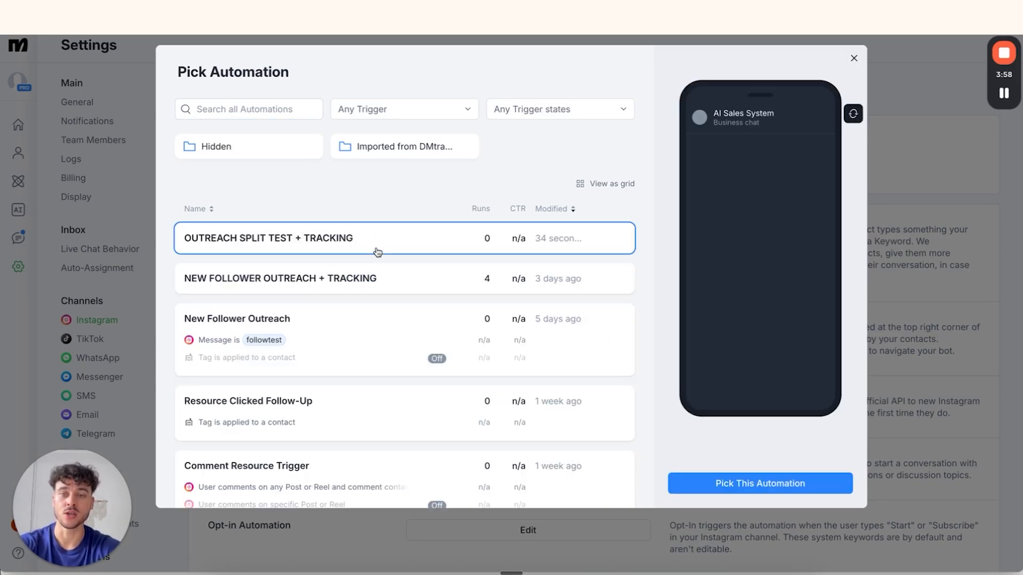
pyautogui.click(809, 489)
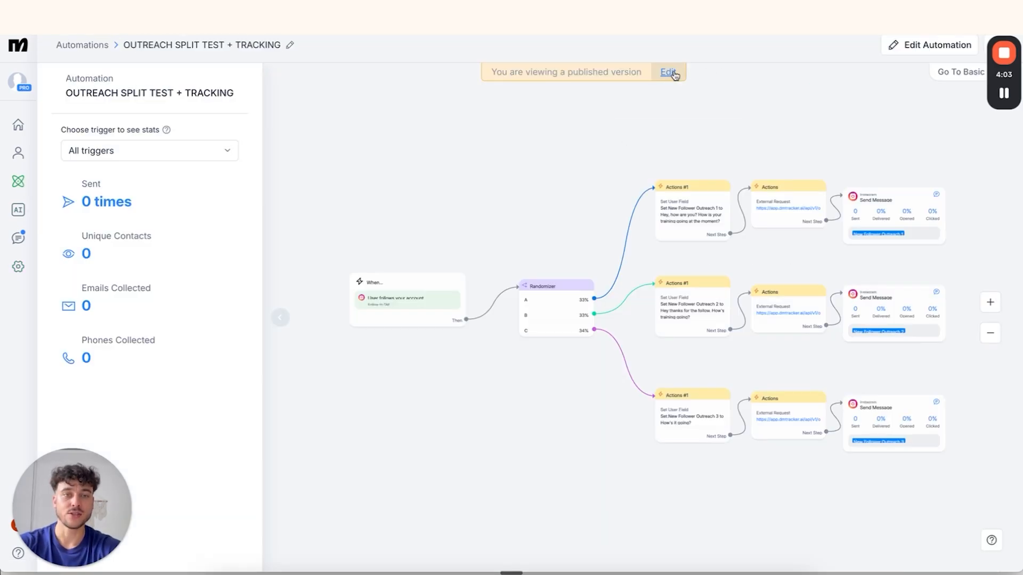
pyautogui.click(669, 71)
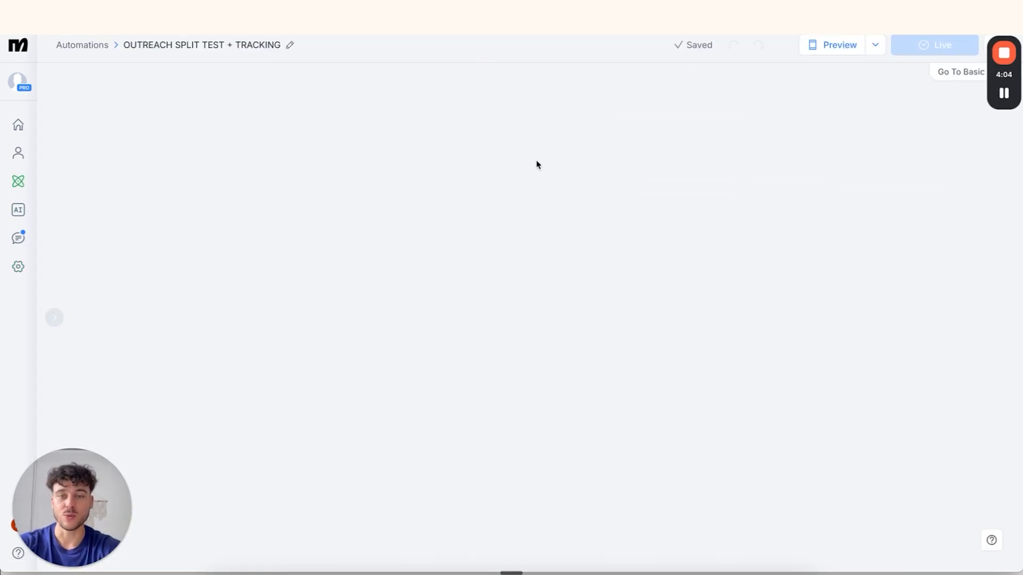
# Turn off the Follow to DM trigger
pyautogui.scroll(3, 235, 303)
pyautogui.scroll(-5, 235, 303)
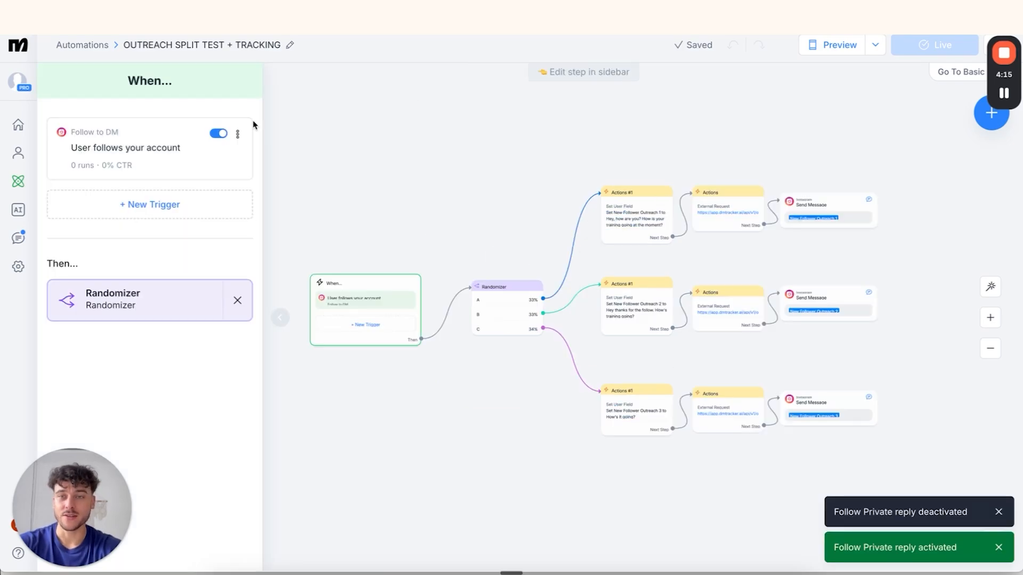
pyautogui.click(219, 133)
pyautogui.click(427, 192)
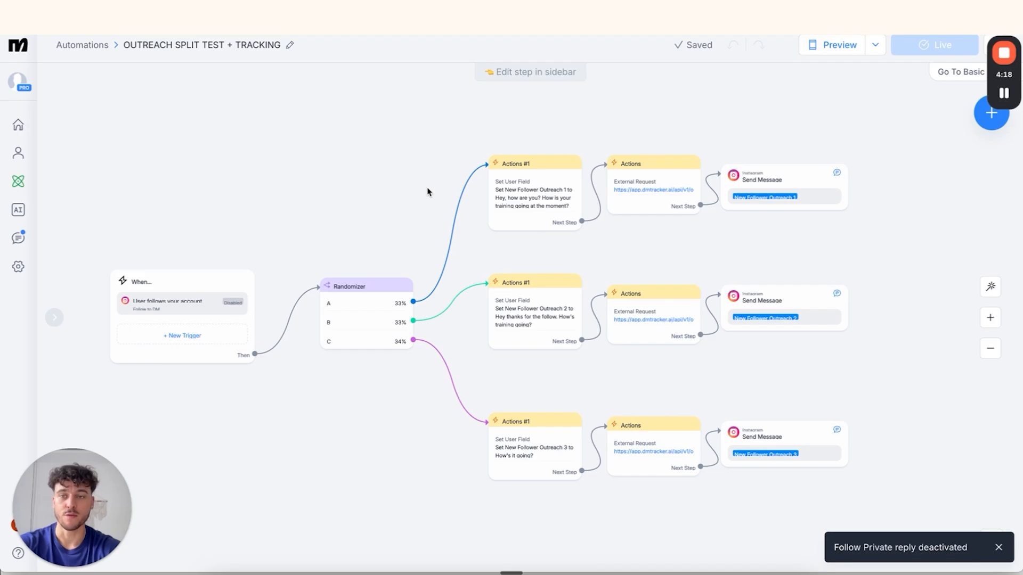
# Add a Post or Reel Comments trigger for all posts, any comment, with no public reply
pyautogui.click(245, 297)
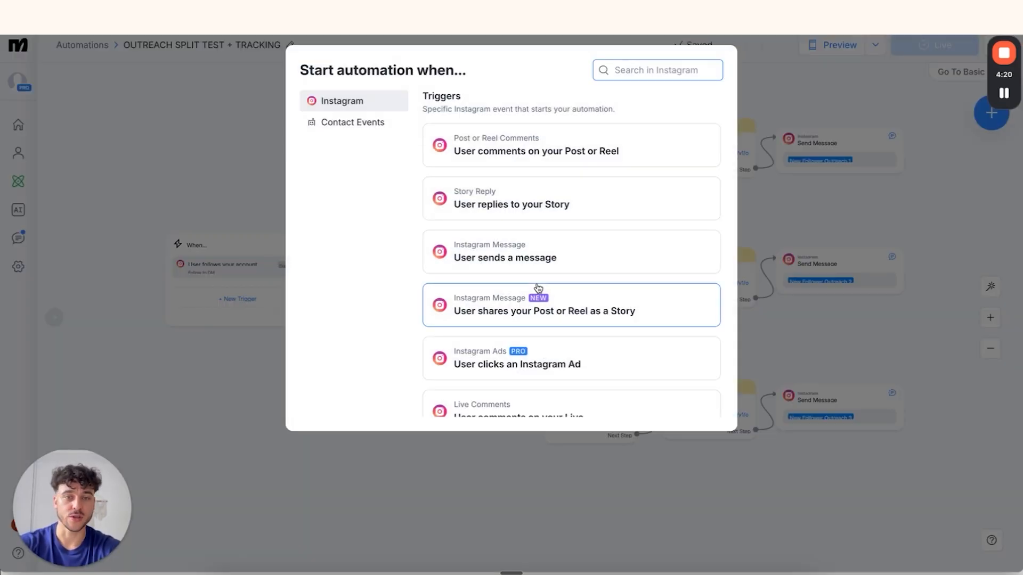
pyautogui.scroll(-1, 539, 288)
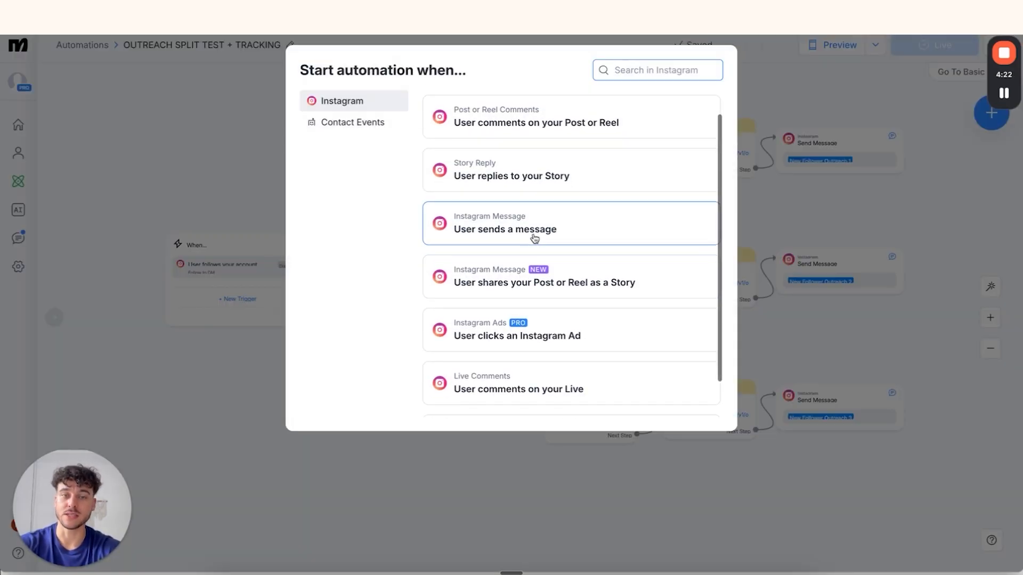
pyautogui.scroll(-1, 534, 239)
pyautogui.scroll(2, 527, 202)
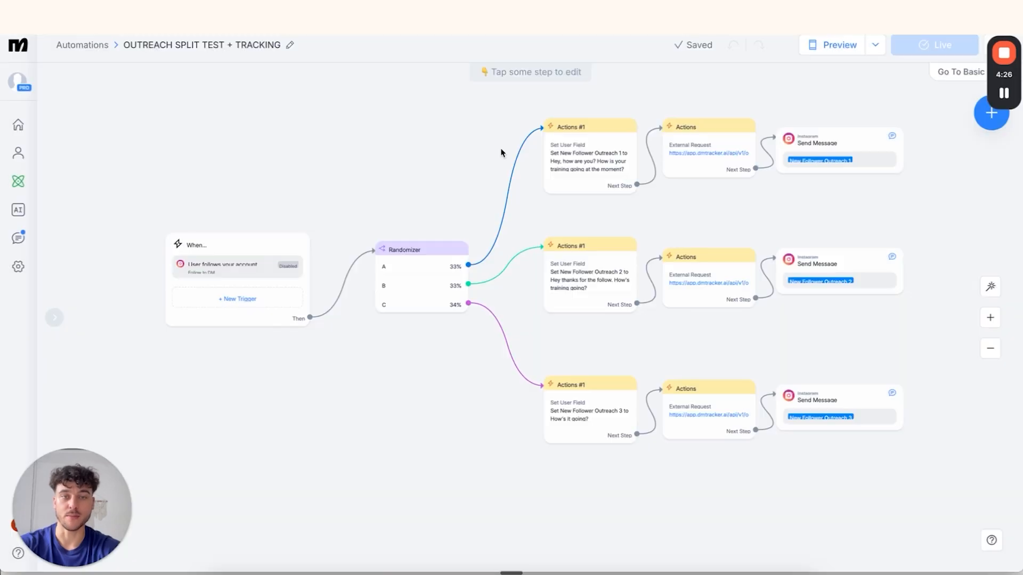
pyautogui.click(153, 382)
pyautogui.click(222, 554)
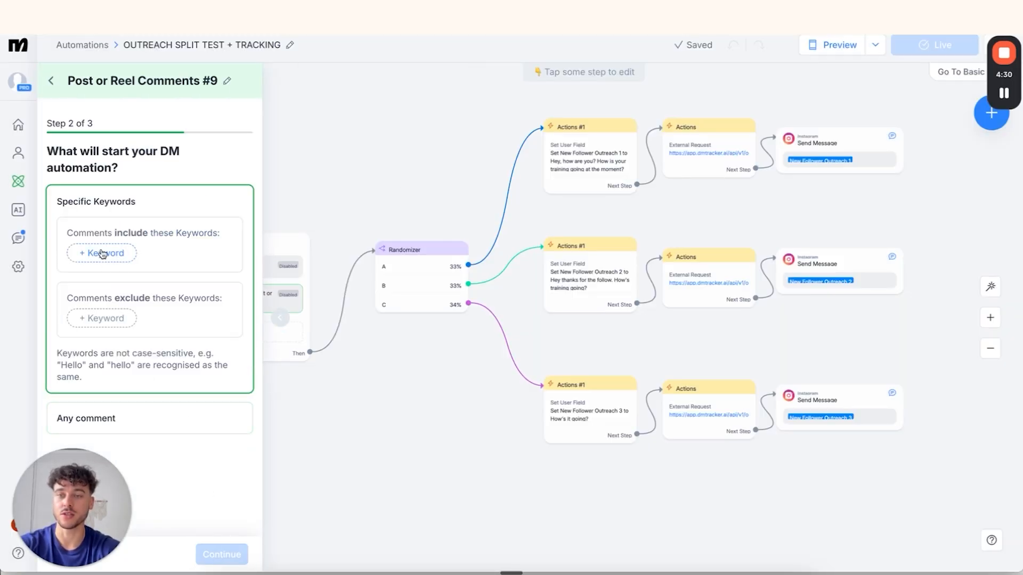
pyautogui.click(114, 418)
pyautogui.click(222, 554)
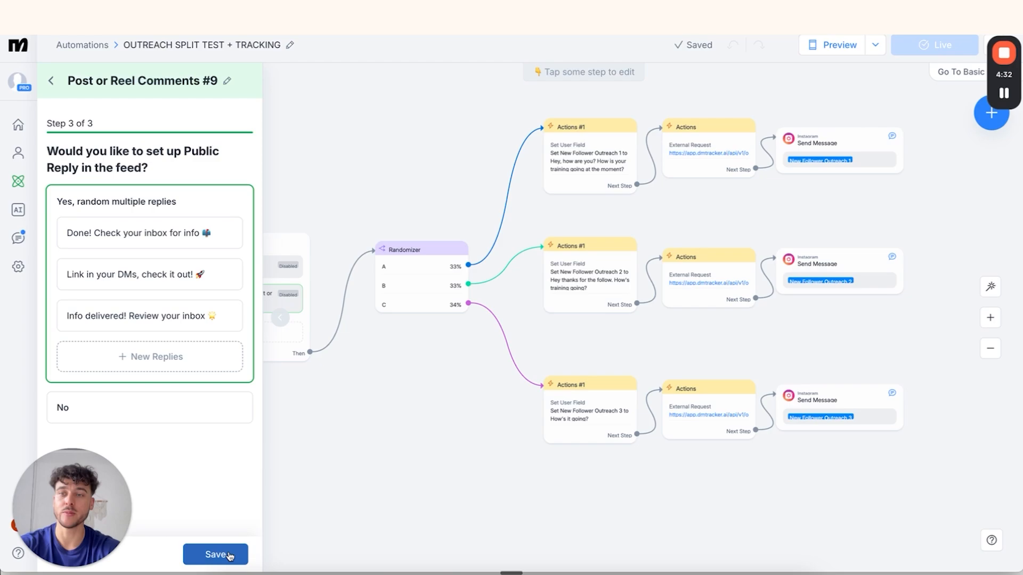
pyautogui.click(179, 398)
pyautogui.click(209, 557)
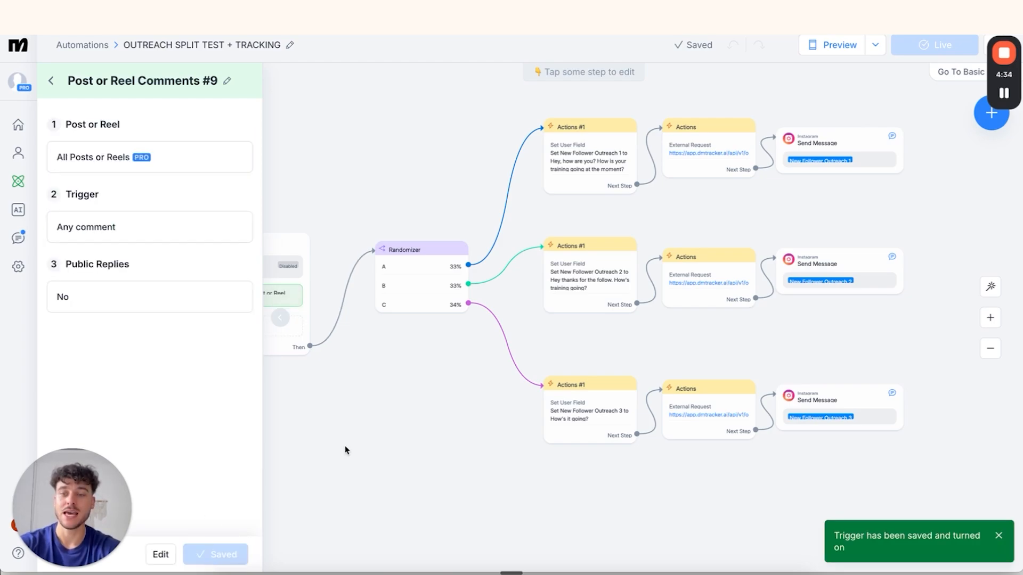
pyautogui.click(414, 420)
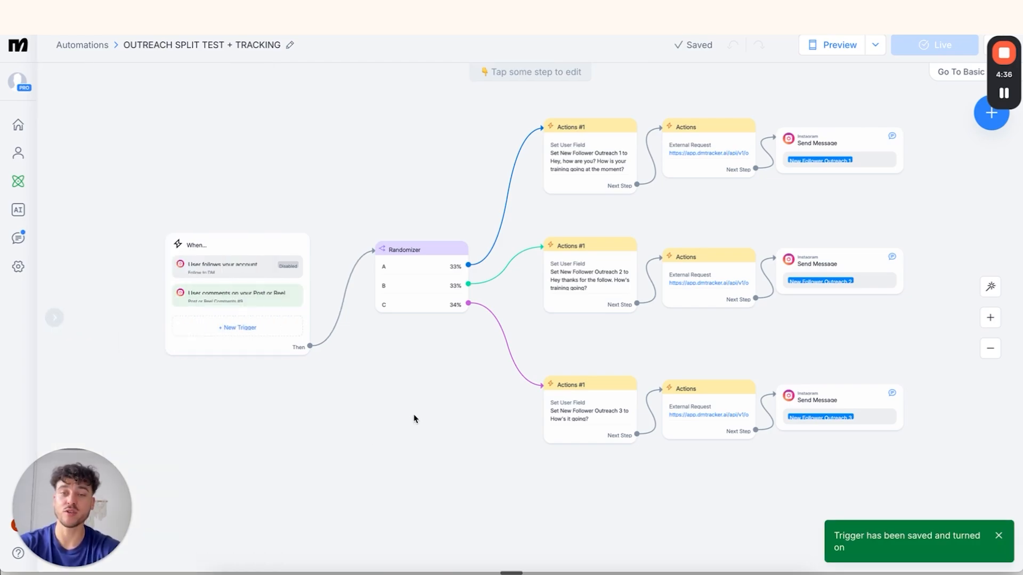
pyautogui.scroll(1, 414, 419)
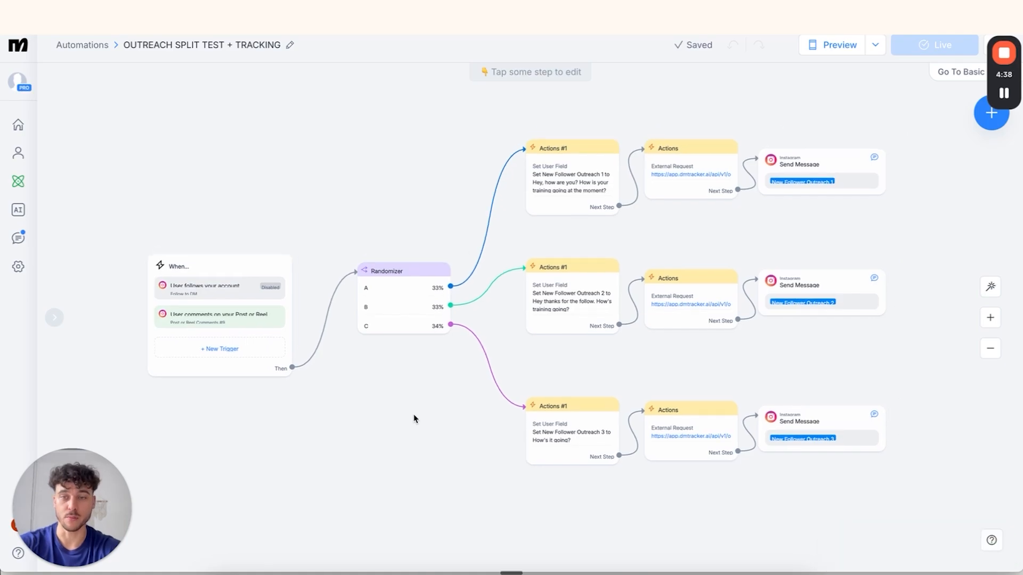
pyautogui.scroll(3, 554, 274)
# Create a new user field 'Comment Outreach 1' in the top branch's Set User Field action
pyautogui.hscroll(1, 555, 274)
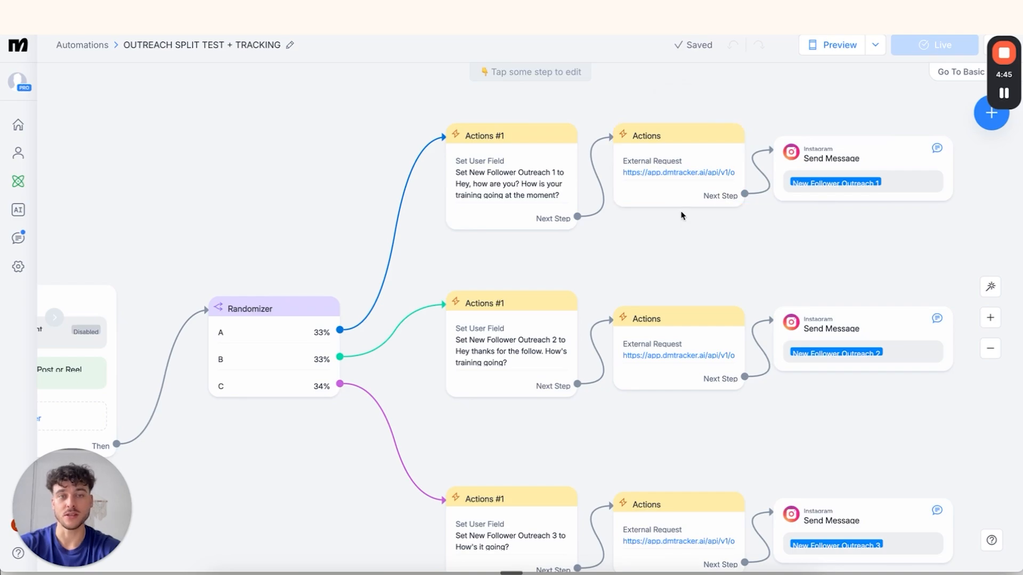
pyautogui.click(533, 186)
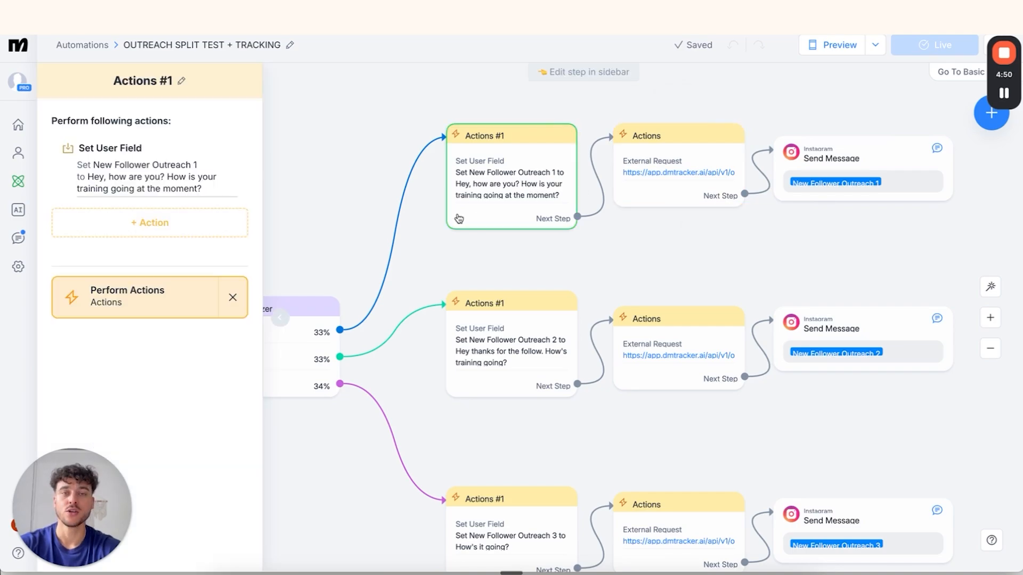
pyautogui.click(142, 162)
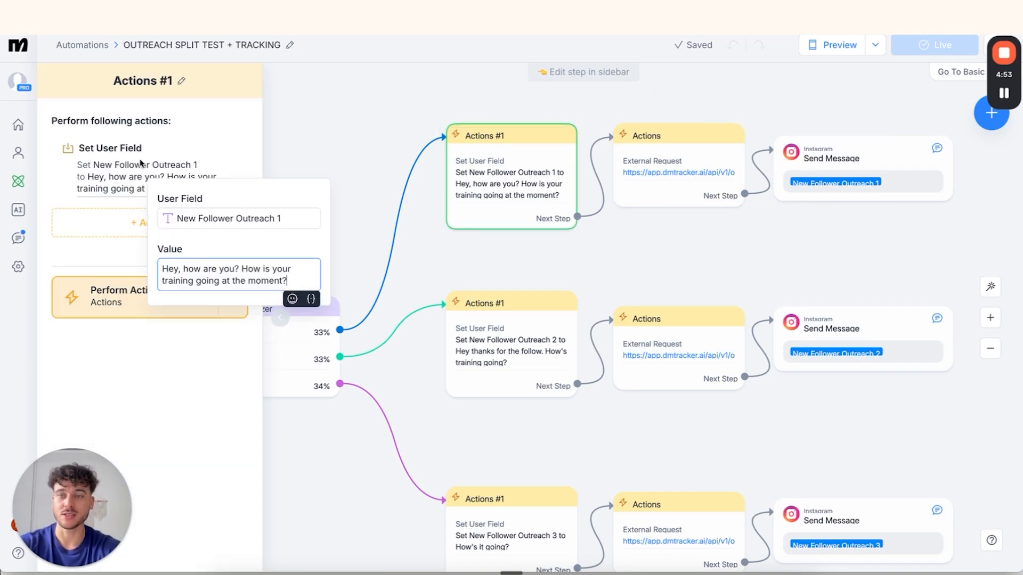
pyautogui.click(242, 221)
pyautogui.tripleClick(242, 223)
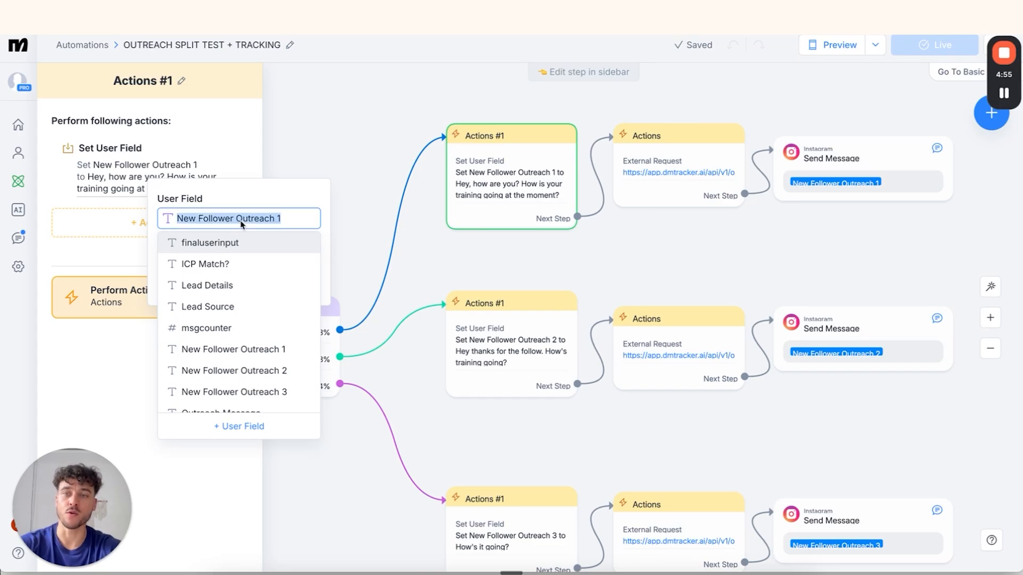
pyautogui.press('BackSpace')
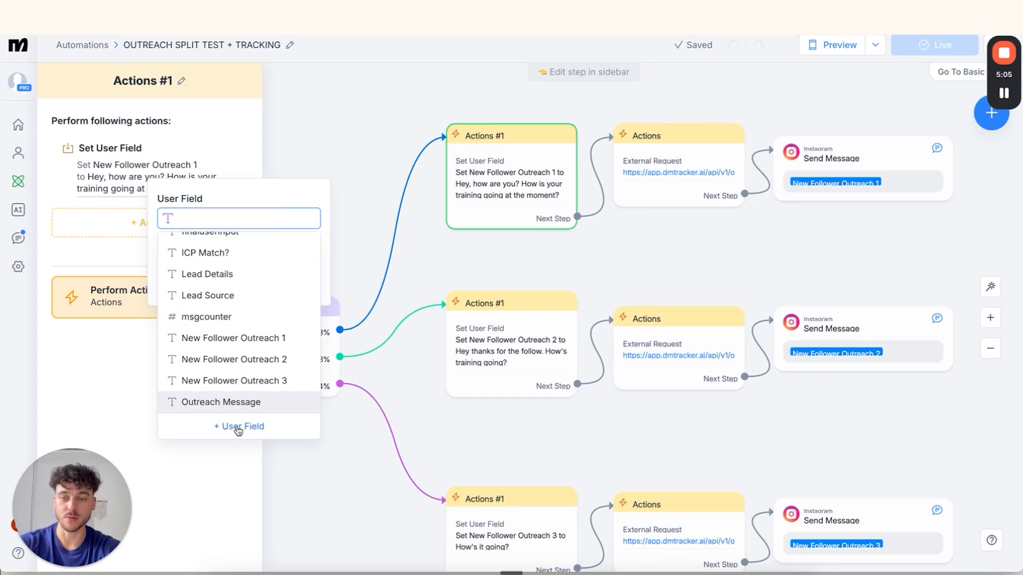
pyautogui.click(238, 427)
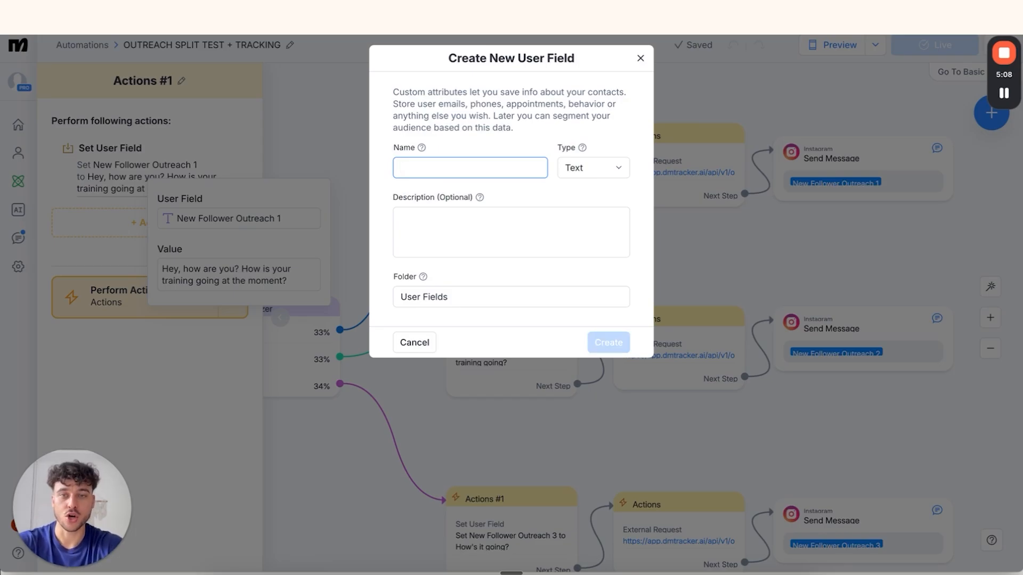
pyautogui.write('Comment Outreach 1')
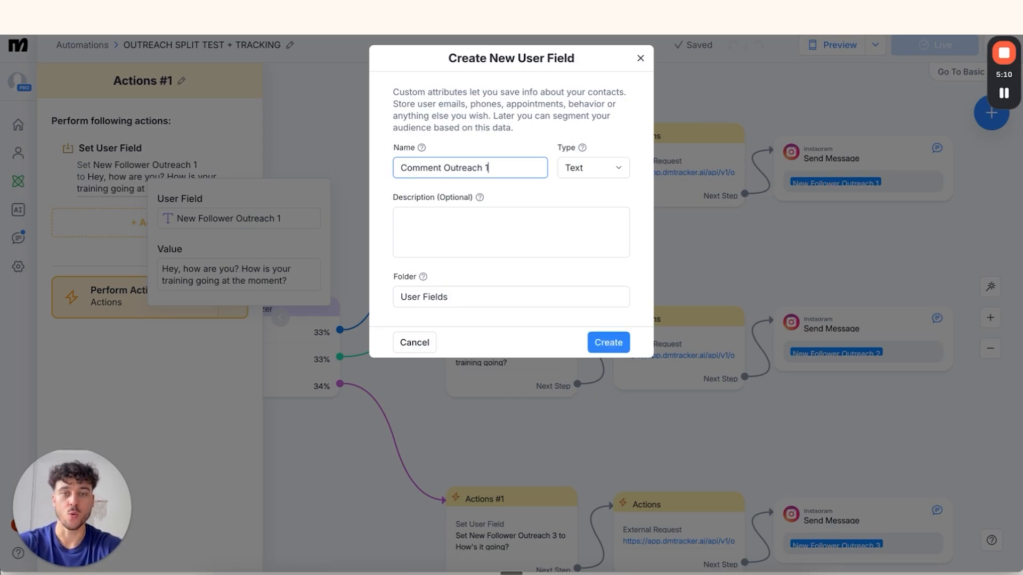
pyautogui.click(608, 341)
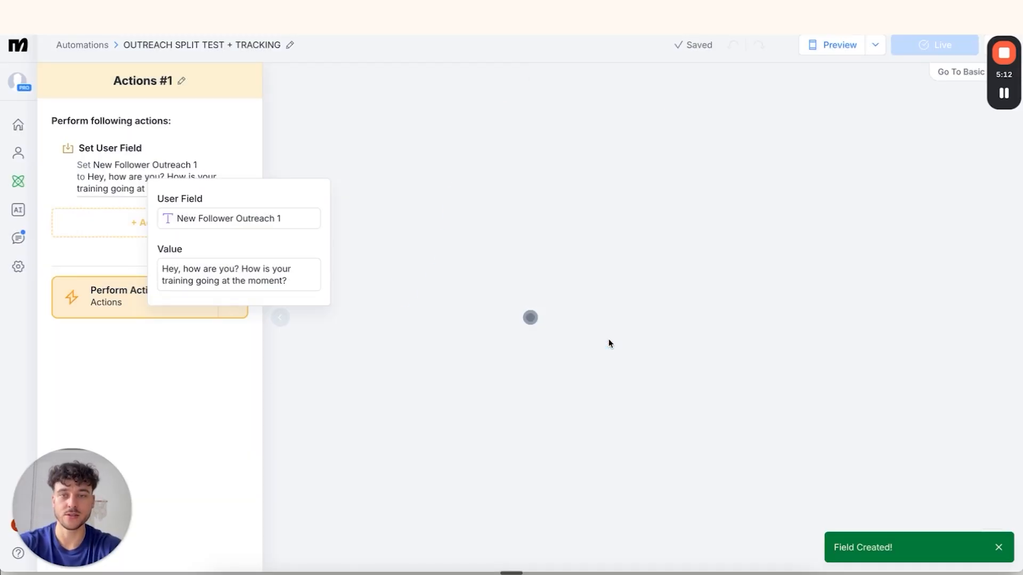
# Set Comment Outreach 1 to 'Hey how is training going right now?' in Actions #1
pyautogui.click(239, 222)
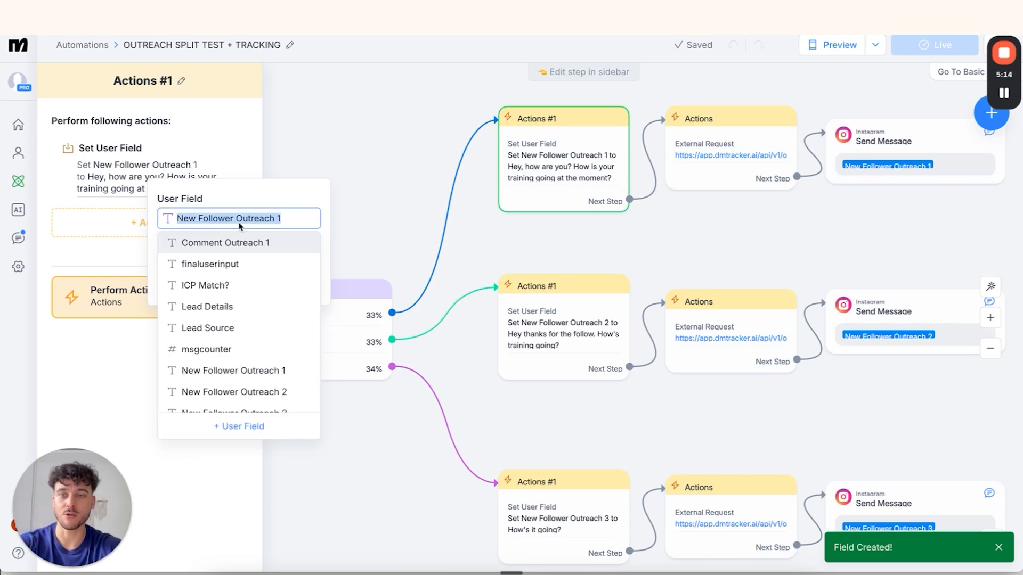
pyautogui.press('BackSpace')
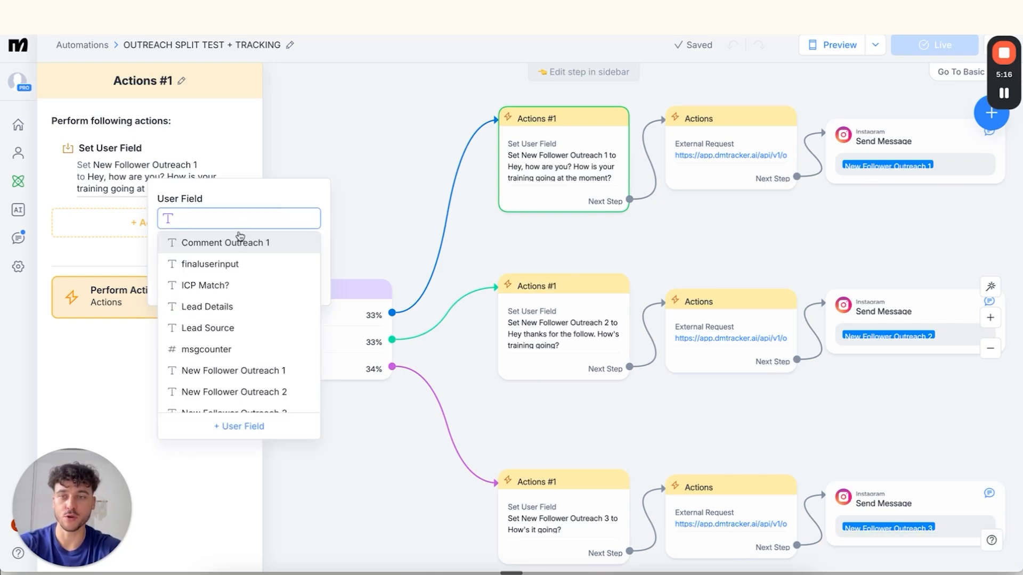
pyautogui.click(228, 243)
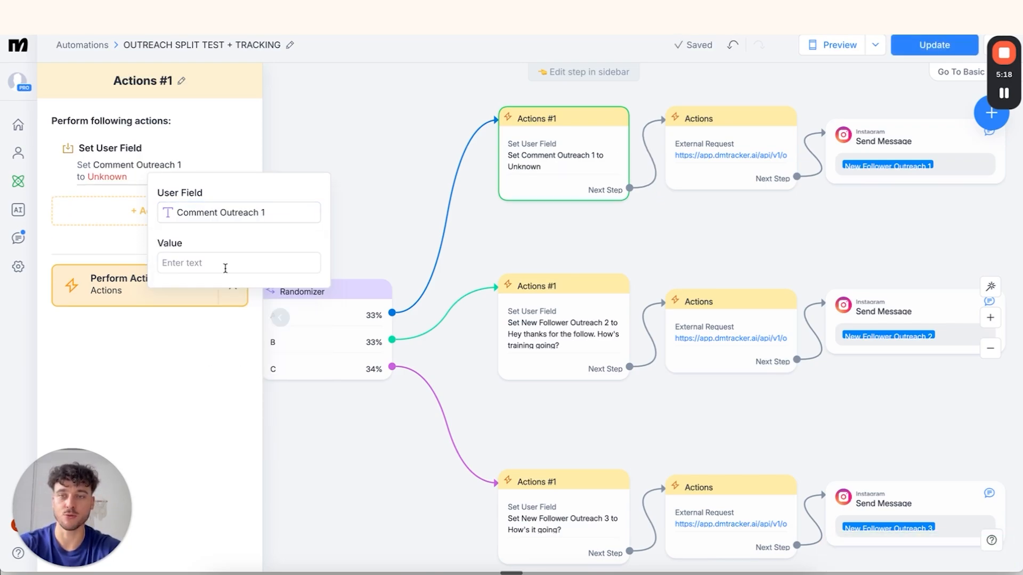
pyautogui.click(222, 264)
pyautogui.write('Hey')
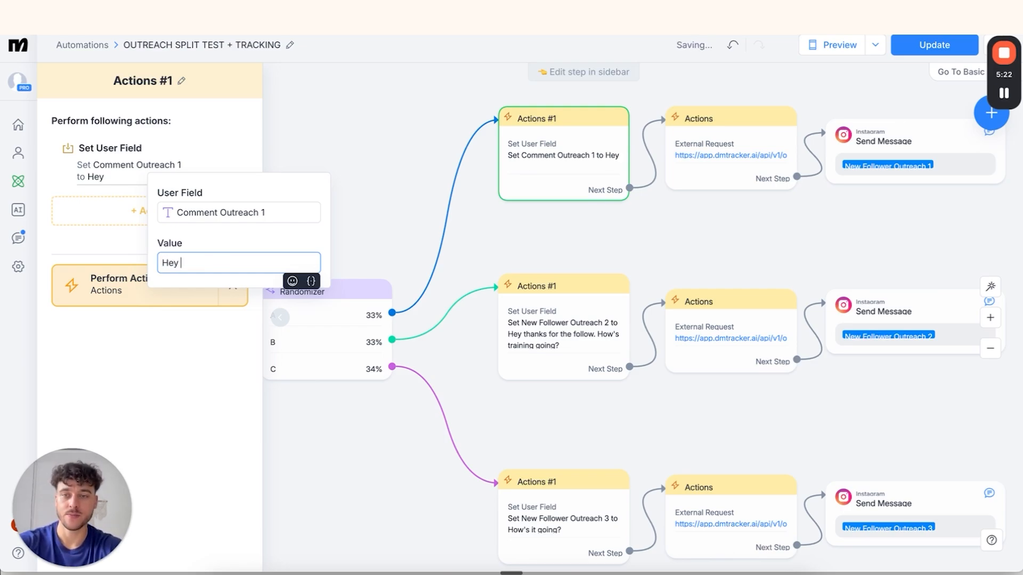
pyautogui.write(' how is training going right now')
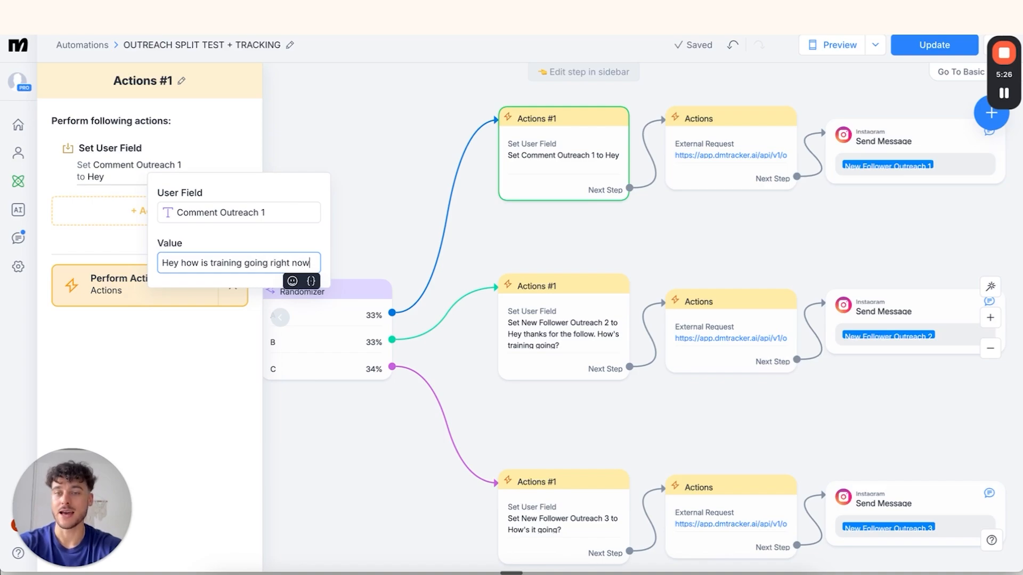
pyautogui.write('?')
pyautogui.click(417, 155)
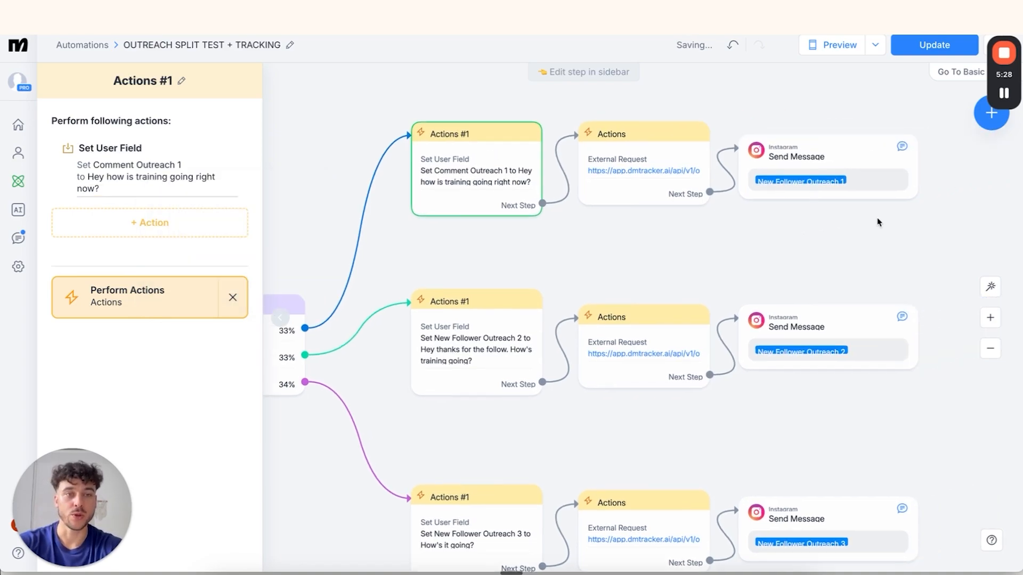
# Replace the Instagram message's New Follower Outreach 1 variable with Comment Outreach 1
pyautogui.click(842, 160)
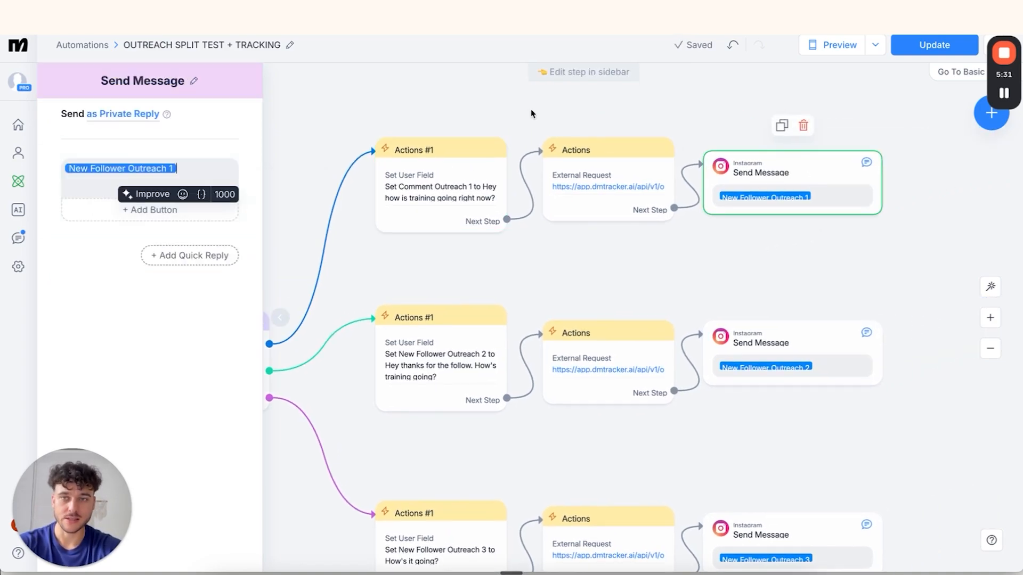
pyautogui.press('BackSpace')
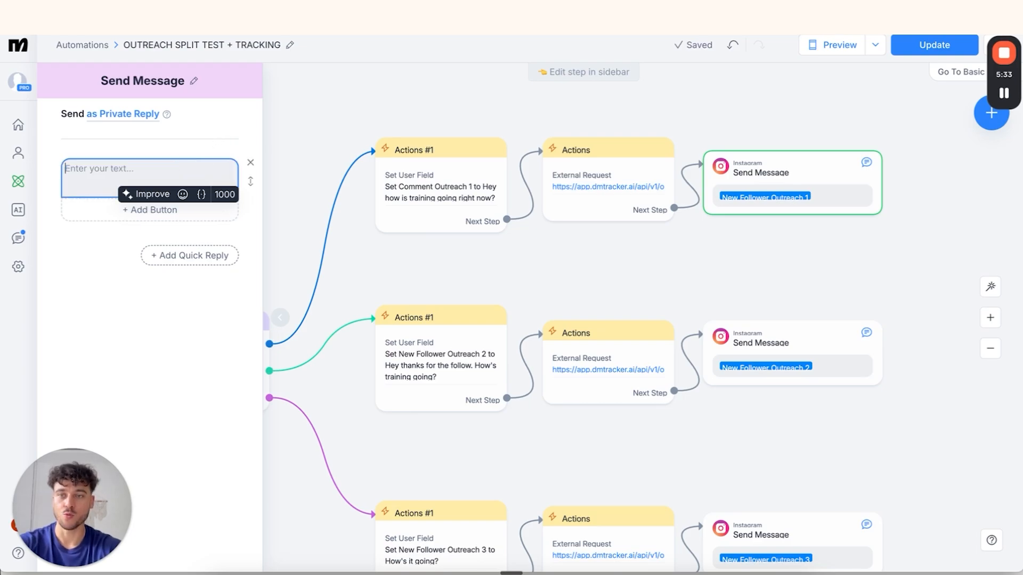
pyautogui.click(202, 194)
pyautogui.write('com')
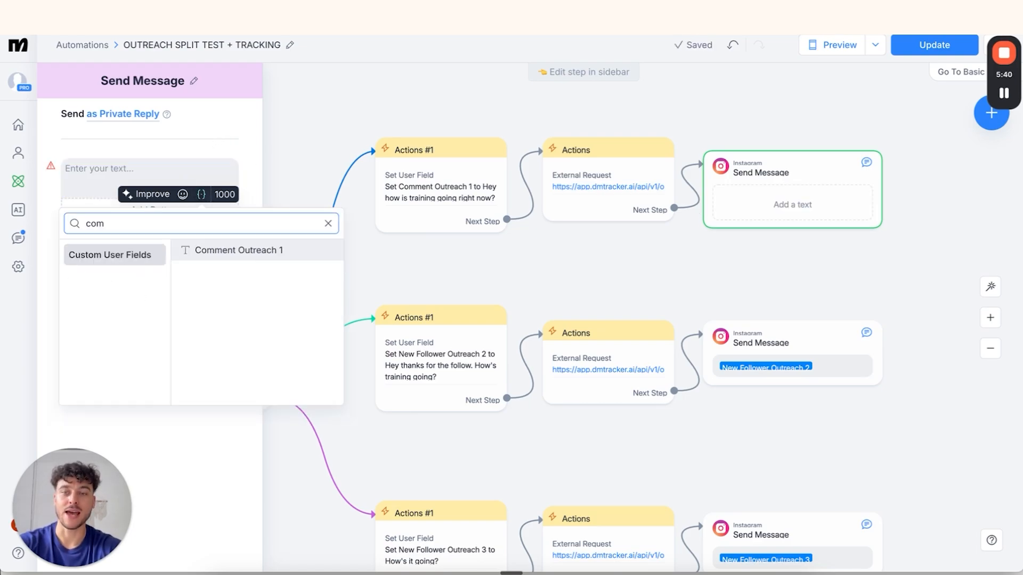
pyautogui.click(249, 251)
pyautogui.click(634, 236)
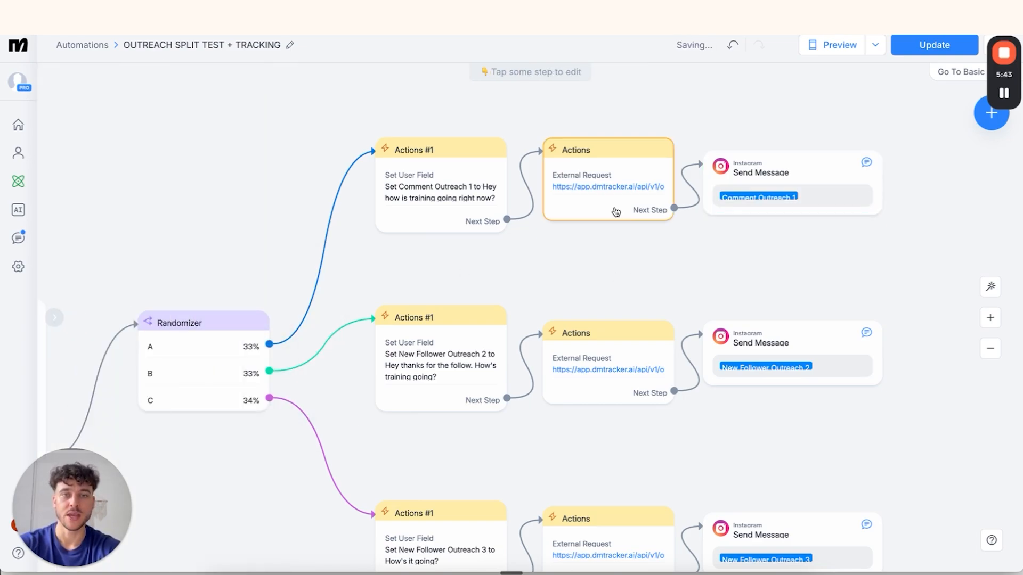
# In the DM Tracker request body, replace the outreach_text variable with {Comment Outreach 1}
pyautogui.click(588, 176)
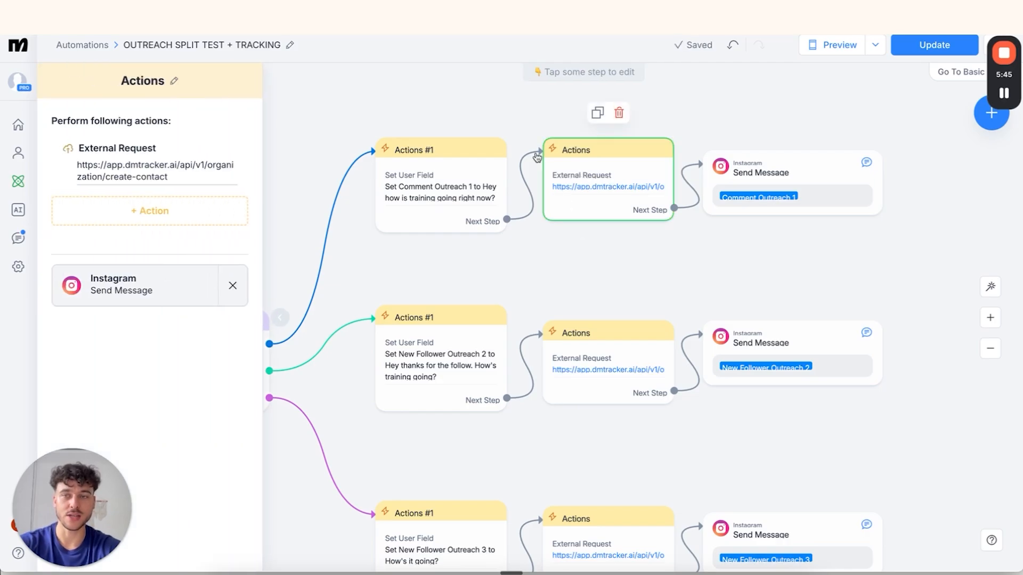
pyautogui.click(193, 170)
pyautogui.click(273, 167)
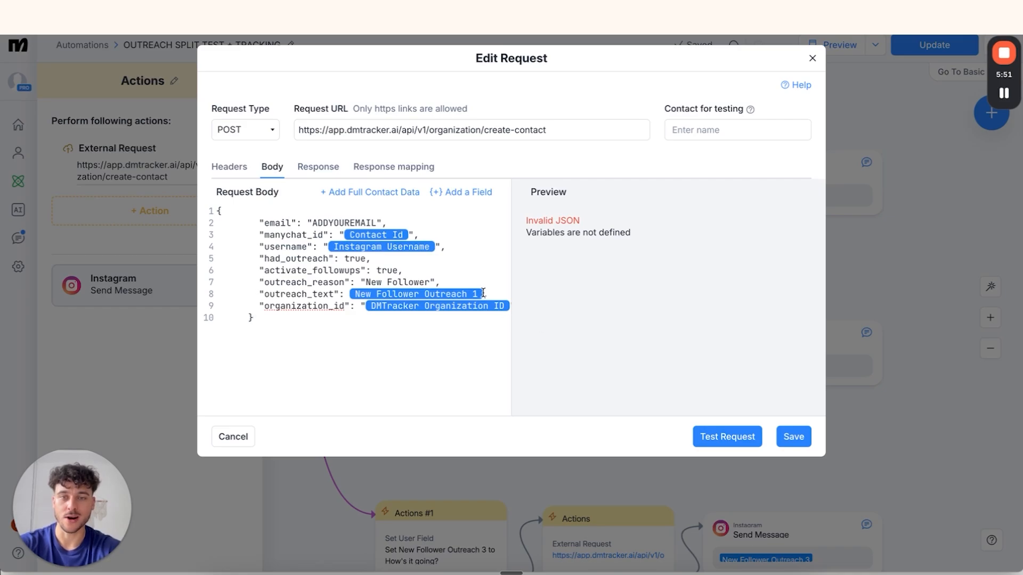
pyautogui.press('BackSpace')
pyautogui.click(461, 191)
pyautogui.write('comment')
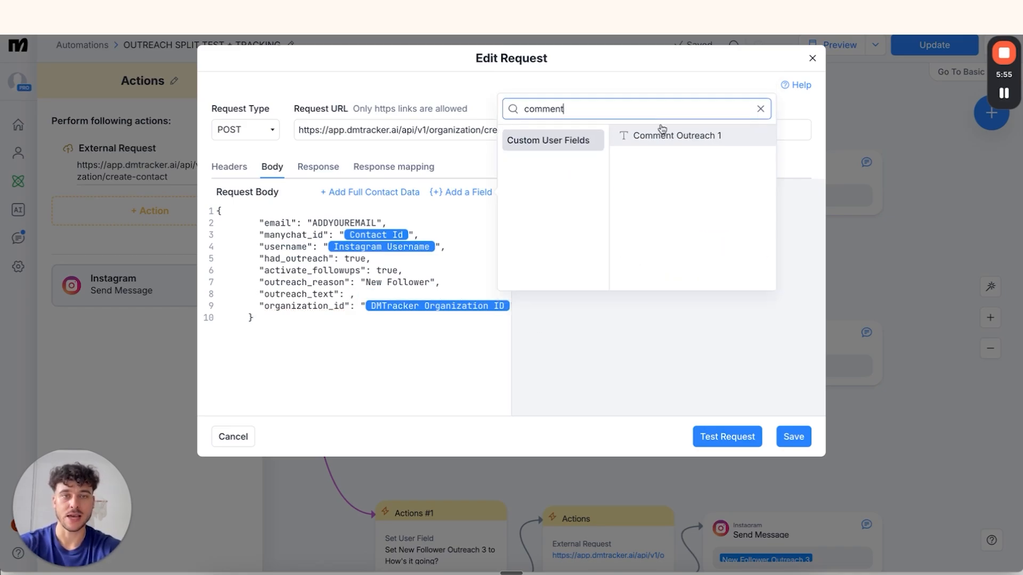
pyautogui.click(662, 134)
pyautogui.click(439, 295)
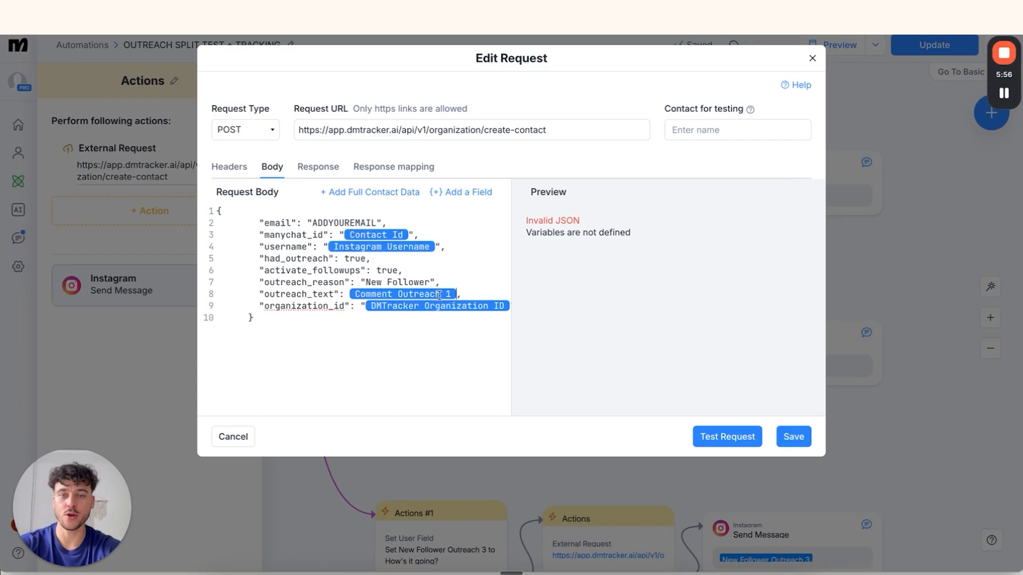
pyautogui.click(440, 296)
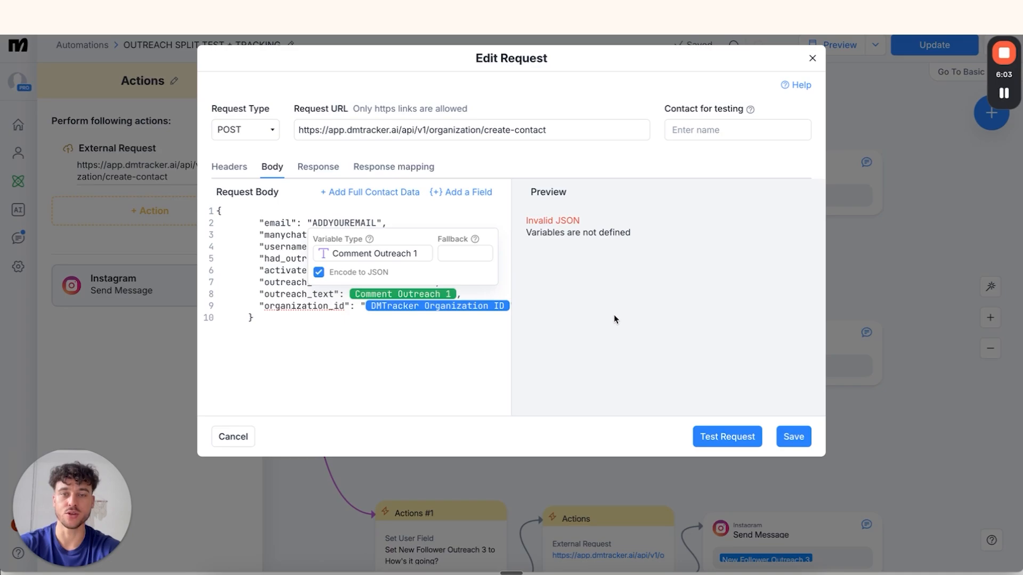
# Change the request's outreach_reason from New Follower to 'Commenter'
pyautogui.moveTo(366, 282)
pyautogui.mouseDown()
pyautogui.moveTo(430, 282)
pyautogui.moveTo(366, 281)
pyautogui.mouseUp()
pyautogui.click(429, 282)
pyautogui.write('ew",')
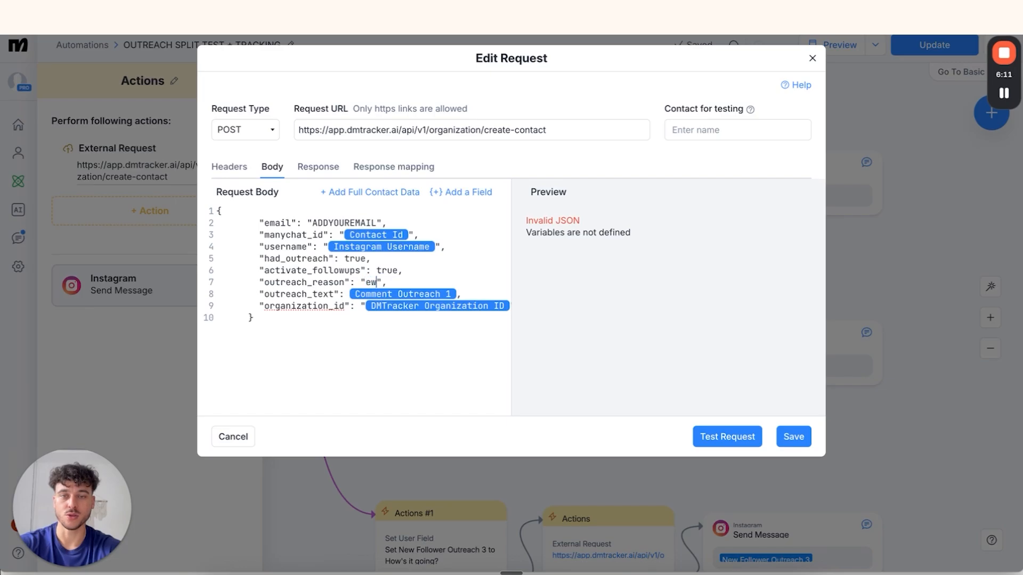
pyautogui.write('mmenter')
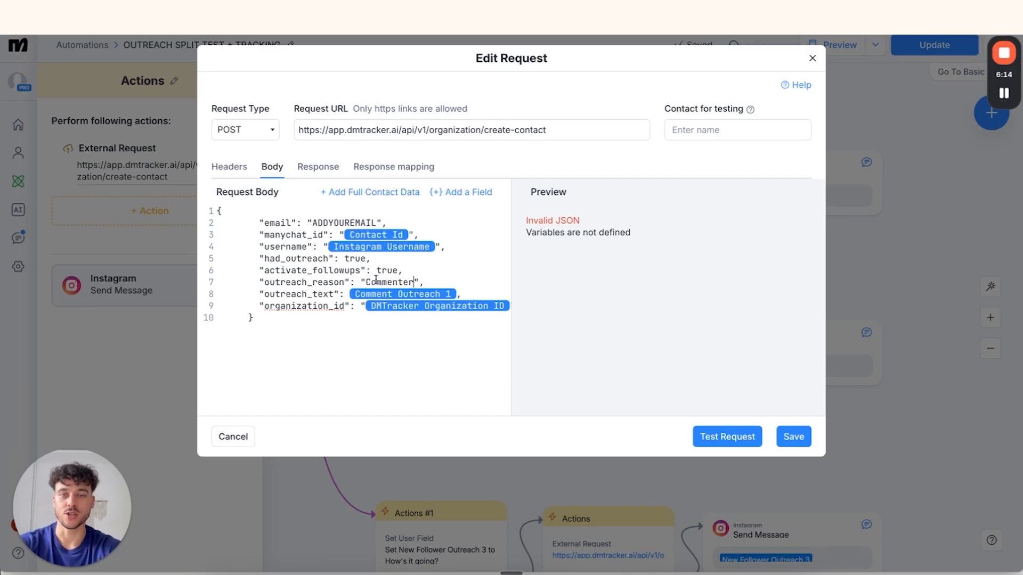
pyautogui.doubleClick(376, 281)
pyautogui.click(380, 281)
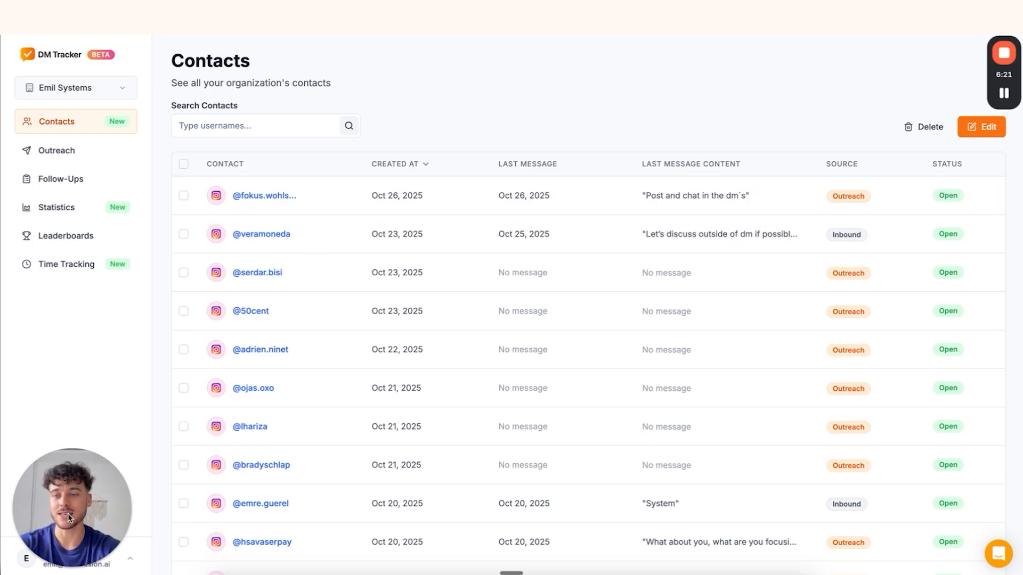
# Open DM Tracker's Settings > Outreach page listing the outreach reasons
pyautogui.click(45, 510)
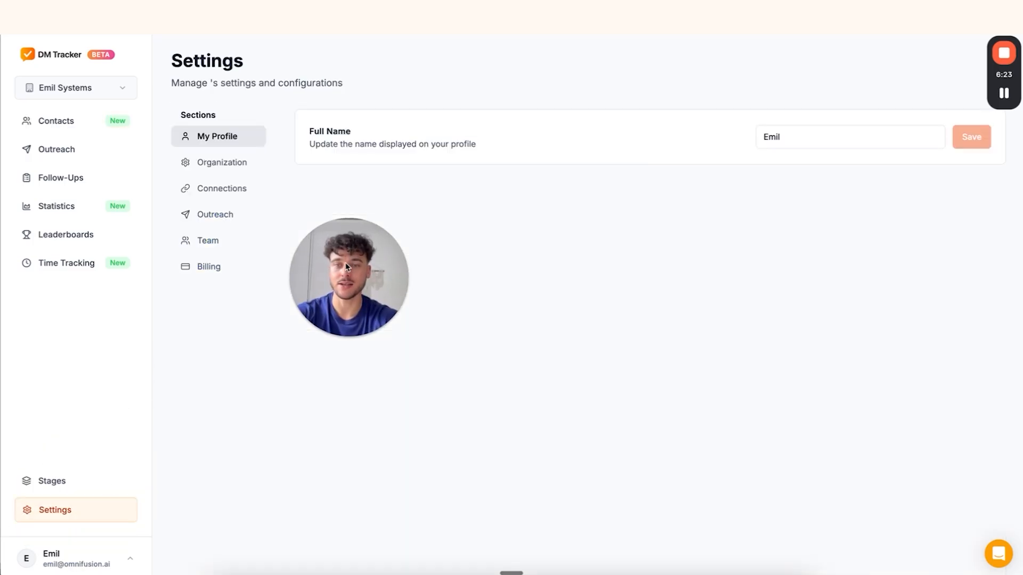
pyautogui.click(212, 219)
pyautogui.moveTo(292, 118); pyautogui.dragTo(389, 119)
pyautogui.click(388, 119)
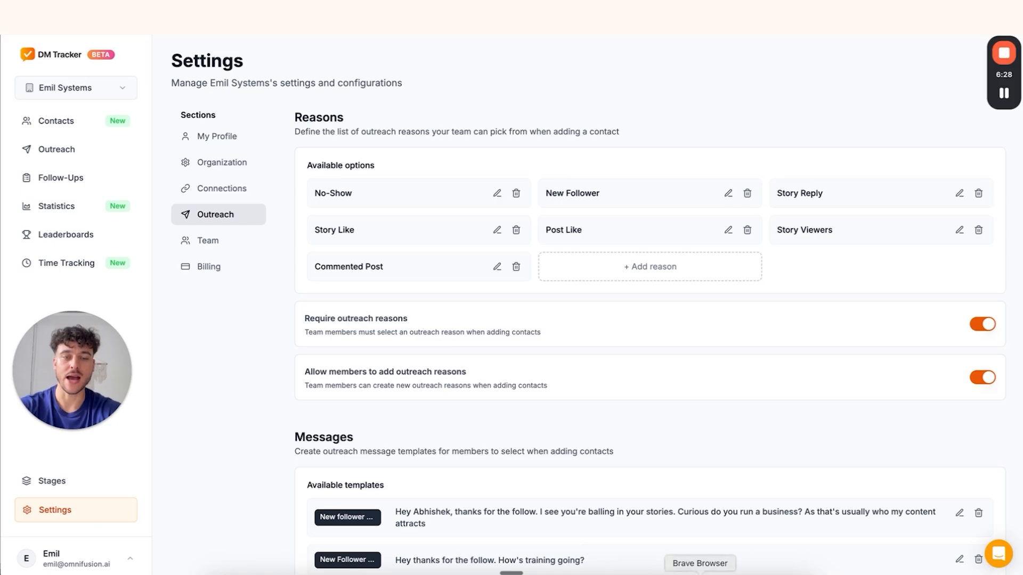
pyautogui.click(699, 574)
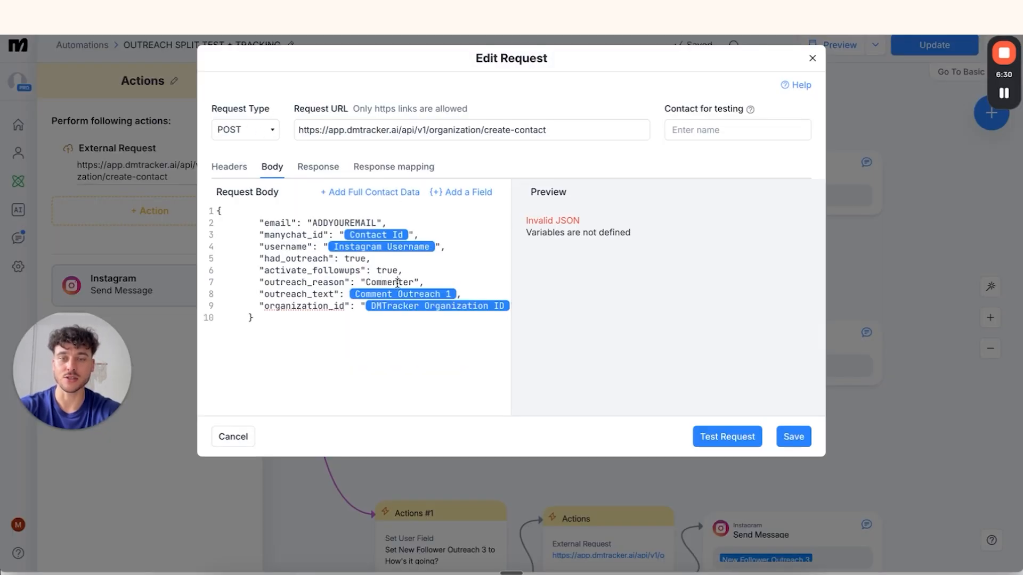
pyautogui.click(256, 573)
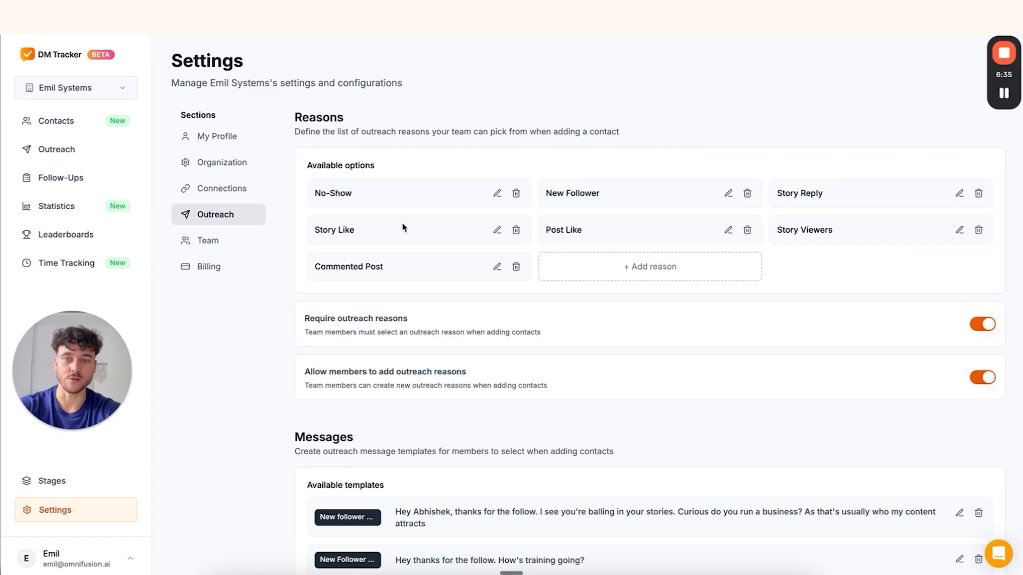
# Select the exact 'Commented Post' reason name to copy it
pyautogui.moveTo(401, 271); pyautogui.dragTo(315, 272)
pyautogui.hotkey('ctrl', 'c')
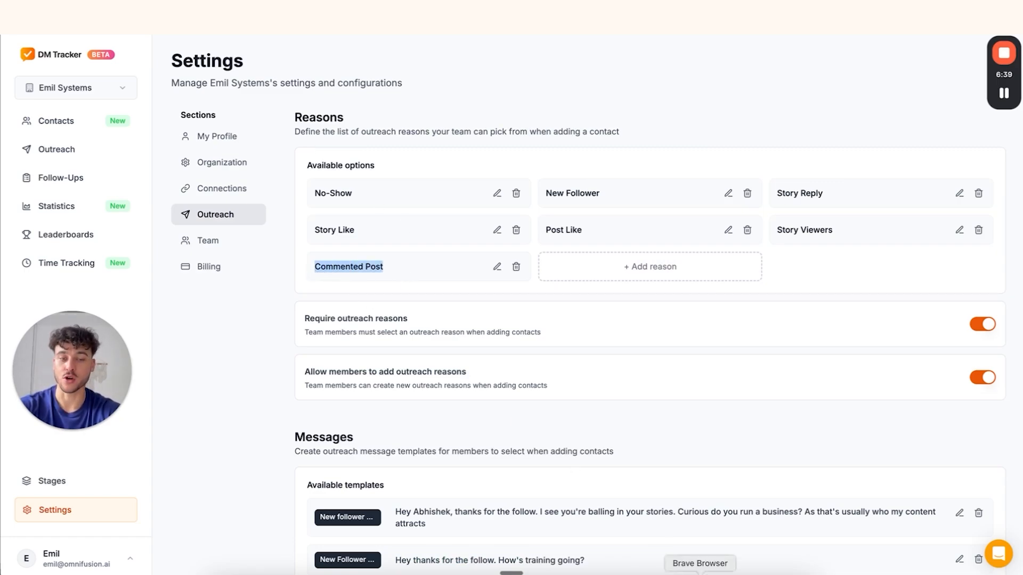
pyautogui.click(655, 266)
pyautogui.hotkey('ctrl', 'v')
pyautogui.hotkey('ctrl', 'a')
pyautogui.press('BackSpace')
pyautogui.write('Commented')
pyautogui.click(550, 263)
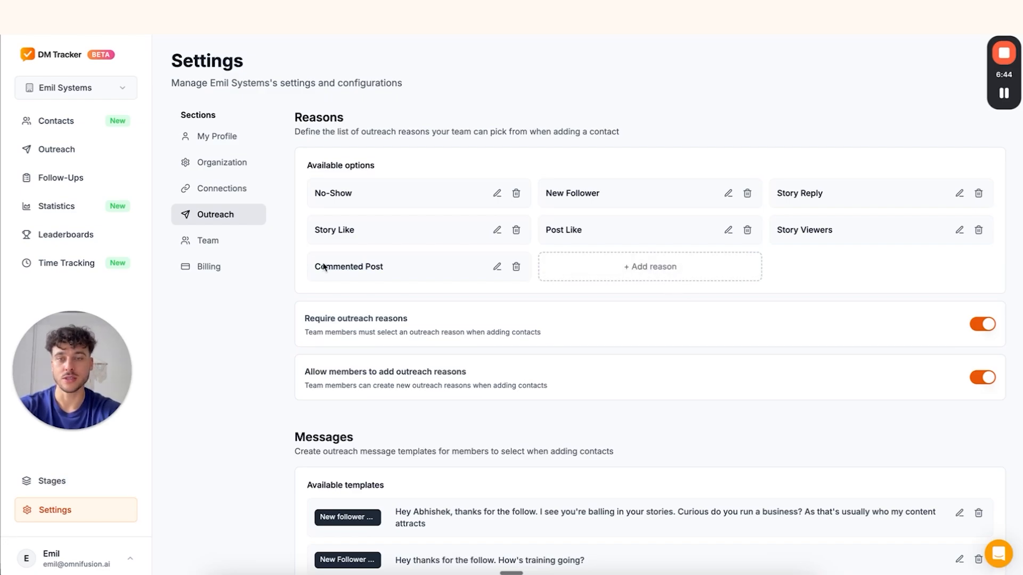
pyautogui.tripleClick(324, 267)
pyautogui.hotkey('ctrl', 'c')
# Paste 'Commented Post' as the request's outreach_reason, fix the line breaks, and save
pyautogui.click(699, 574)
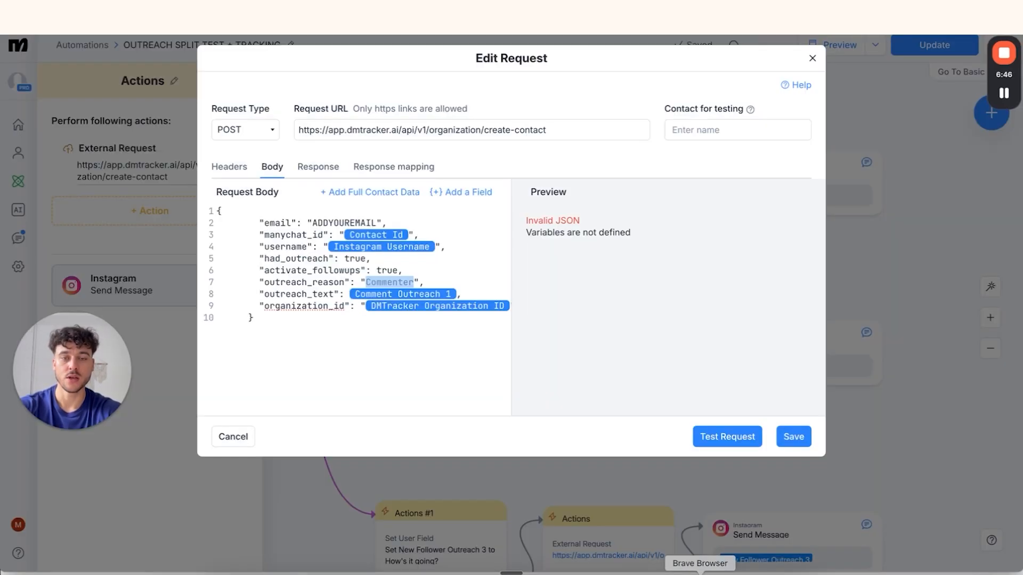
pyautogui.hotkey('ctrl', 'v')
pyautogui.press('BackSpace')
pyautogui.press('BackSpace')
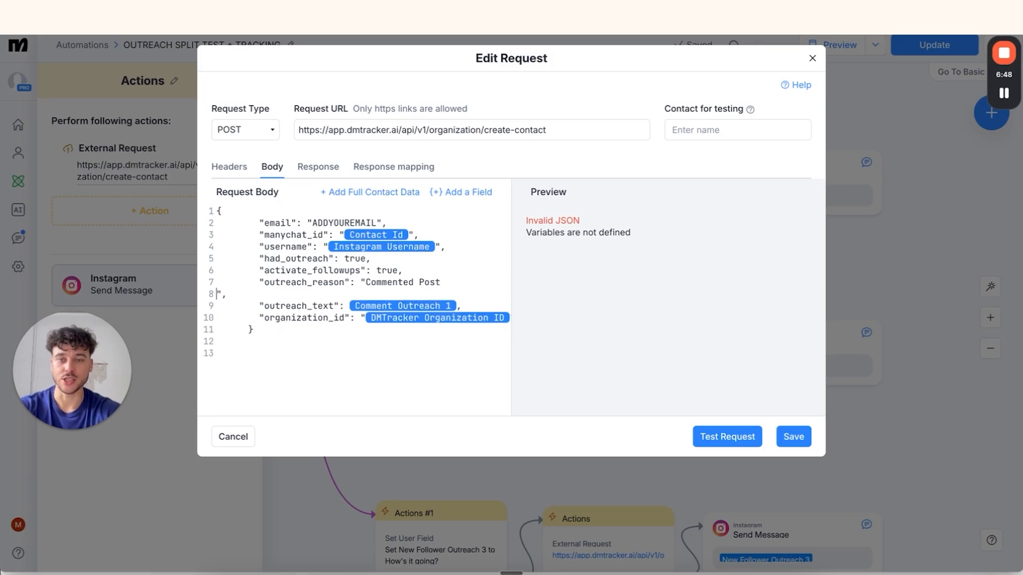
pyautogui.press('BackSpace')
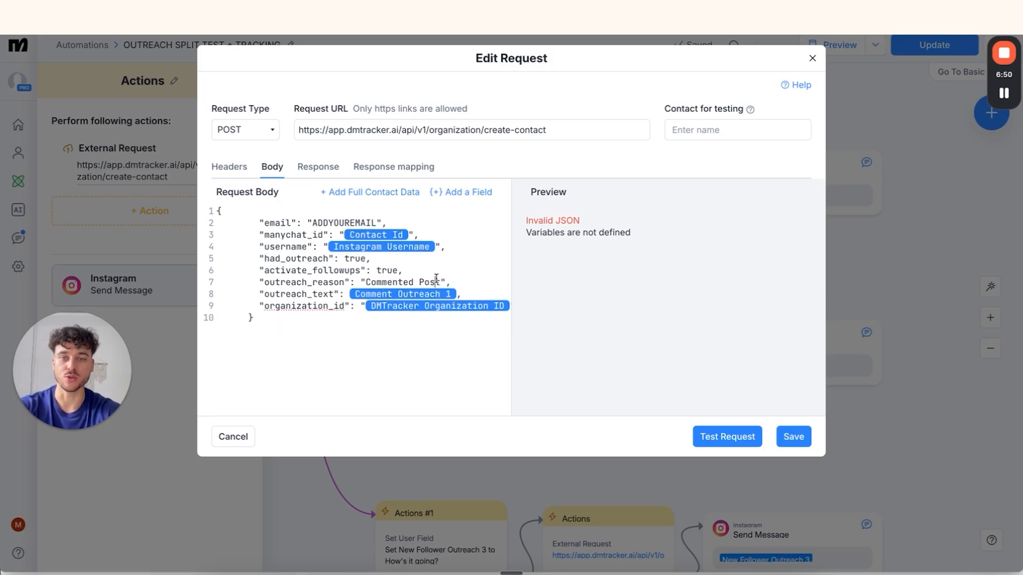
pyautogui.click(794, 438)
# Select the full Set User Field value text in Actions #1 to copy it
pyautogui.click(446, 215)
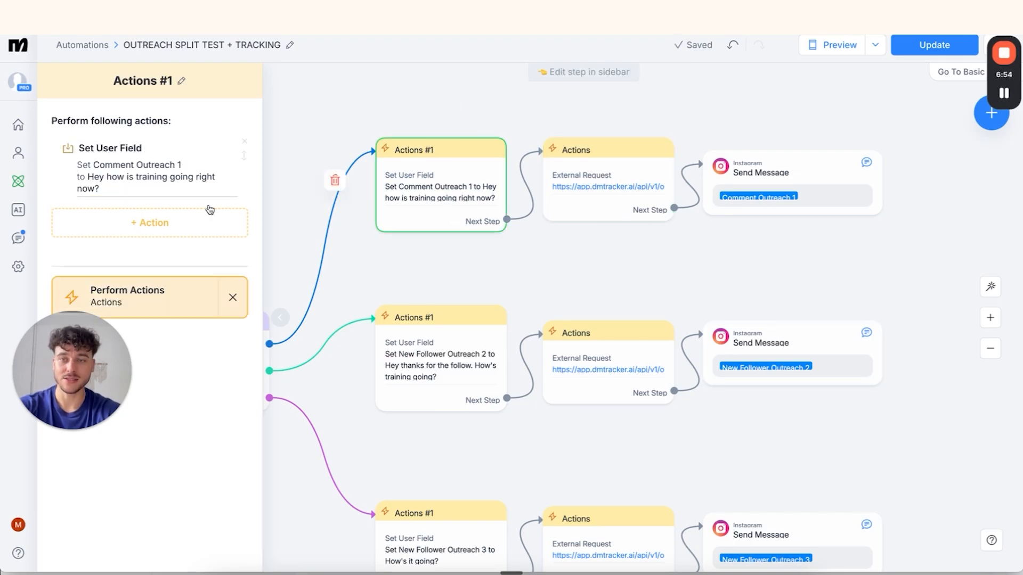
pyautogui.click(167, 194)
pyautogui.tripleClick(208, 272)
pyautogui.click(210, 272)
pyautogui.tripleClick(210, 272)
pyautogui.click(210, 273)
pyautogui.tripleClick(210, 273)
pyautogui.hotkey('ctrl', 'c')
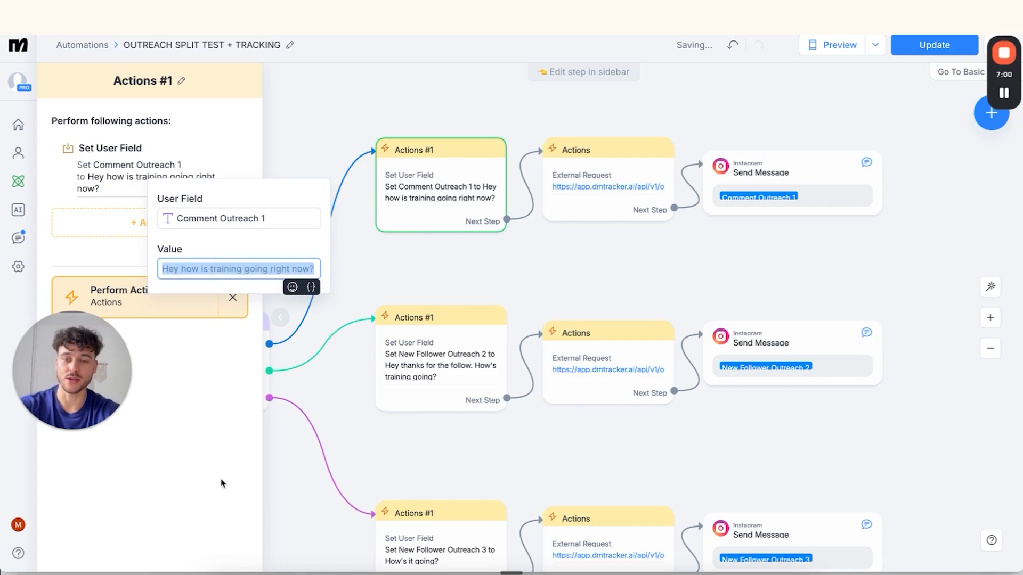
pyautogui.click(251, 572)
# Add a DM Tracker message template 'Comment Outreach 1' reading 'Hey how is training going right now?'
pyautogui.scroll(-6, 474, 429)
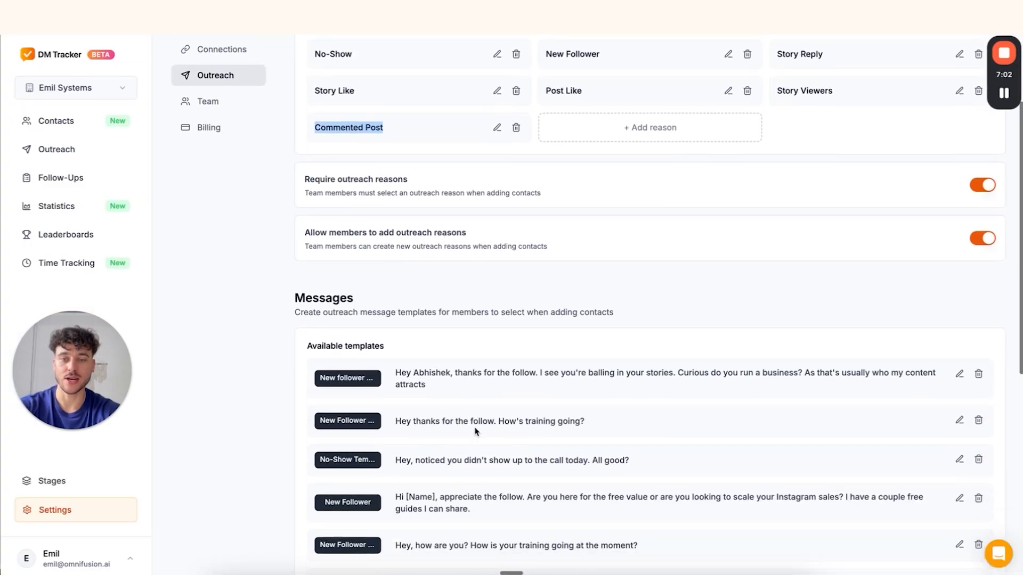
pyautogui.scroll(-4, 475, 430)
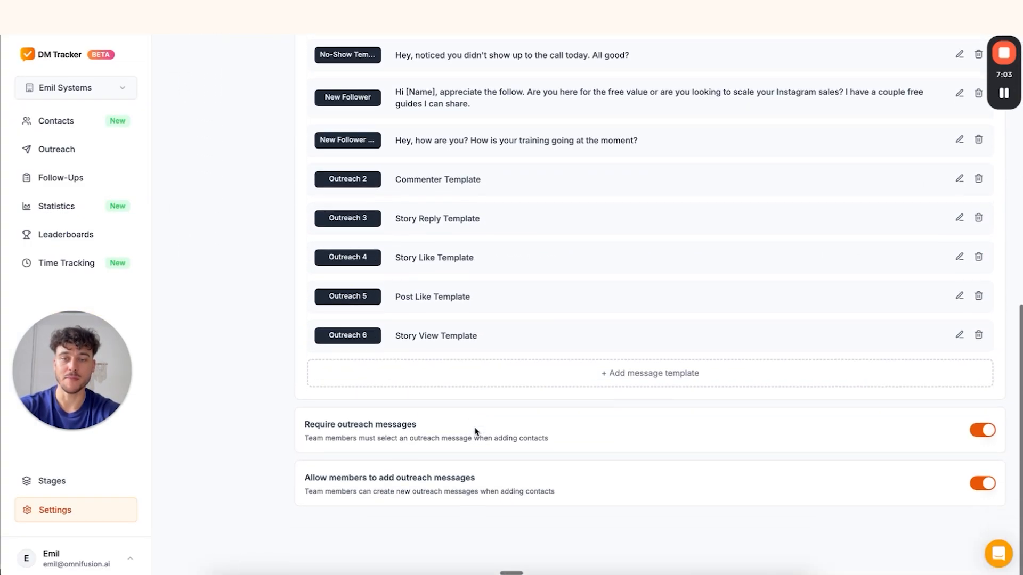
pyautogui.click(583, 383)
pyautogui.click(505, 398)
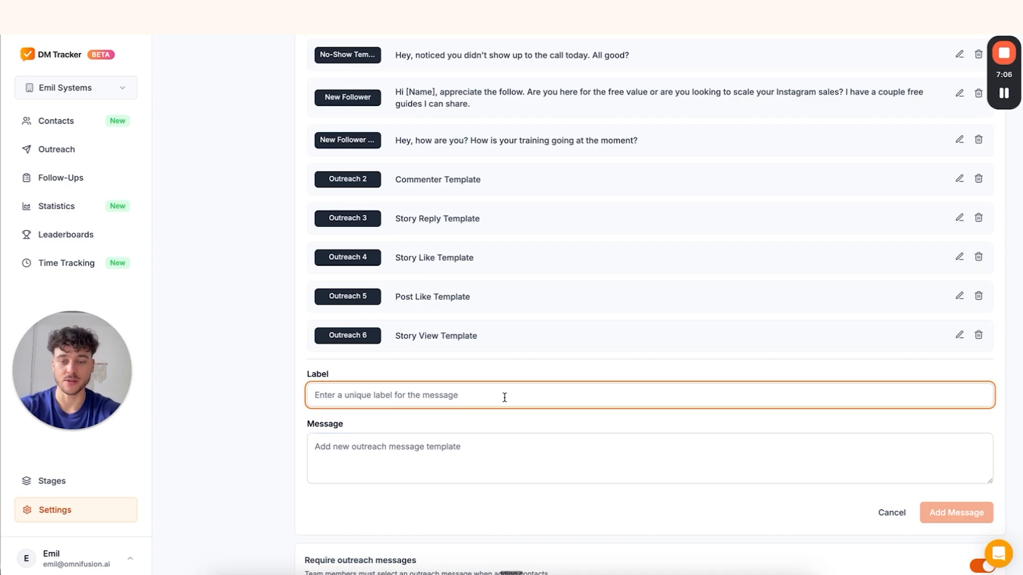
pyautogui.write('Comment Outreach 1')
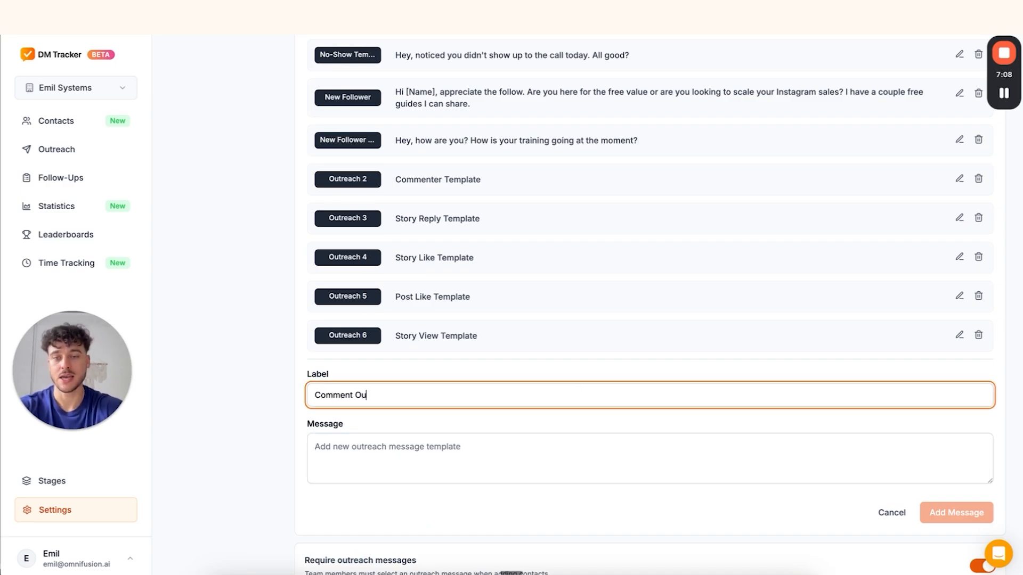
pyautogui.click(490, 457)
pyautogui.hotkey('ctrl', 'v')
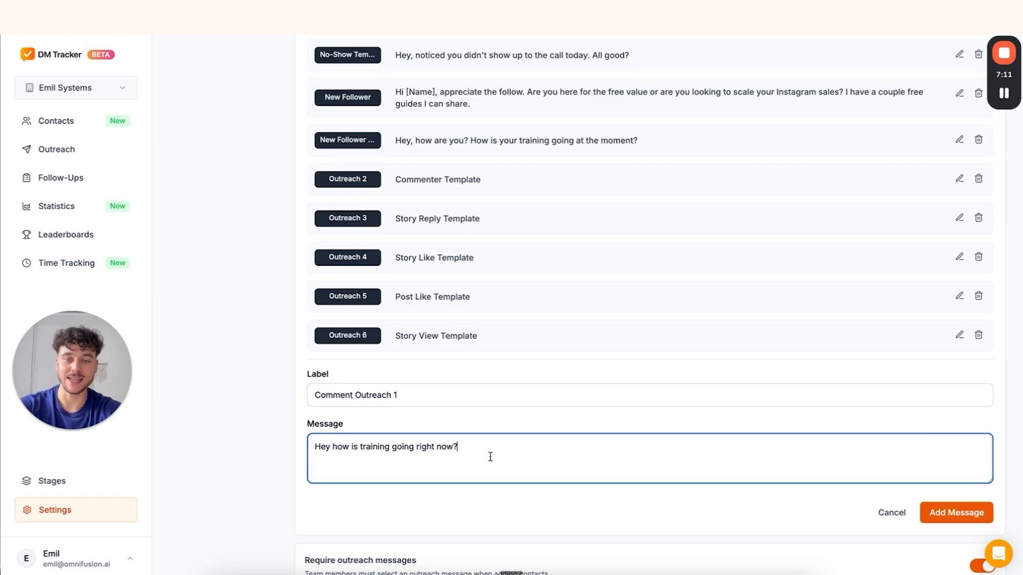
pyautogui.click(941, 515)
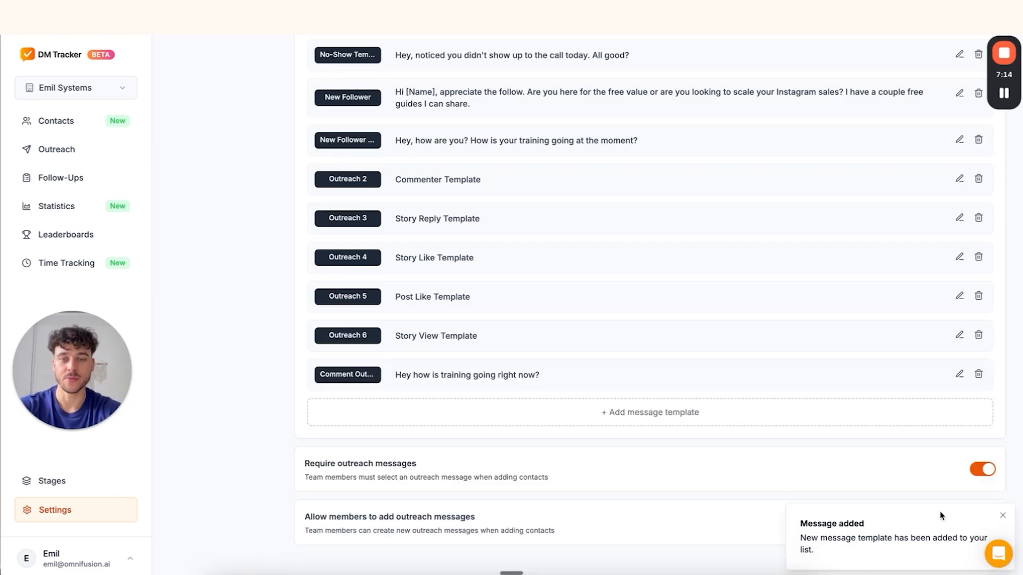
pyautogui.scroll(5, 504, 79)
pyautogui.scroll(-3, 506, 123)
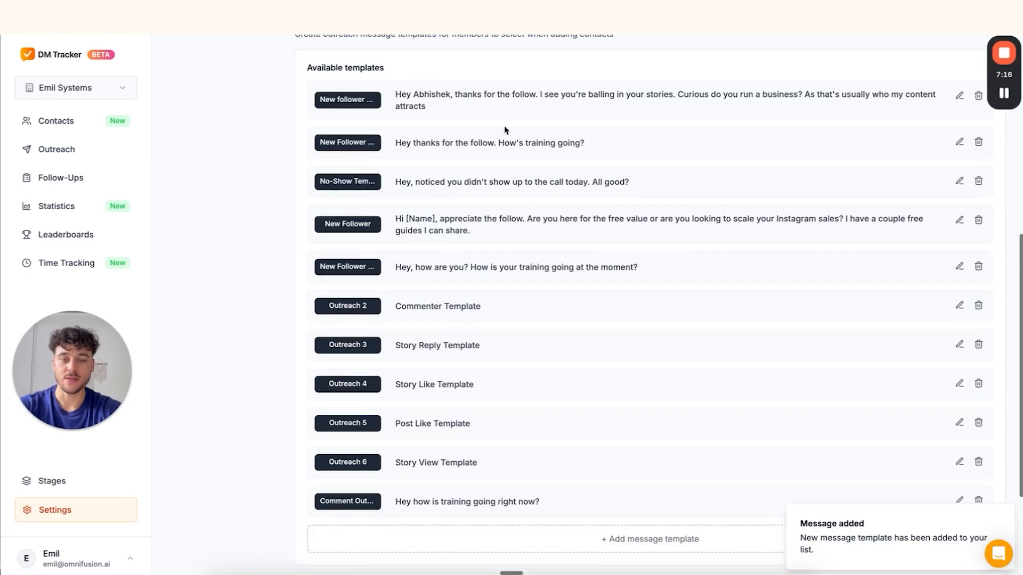
pyautogui.click(700, 574)
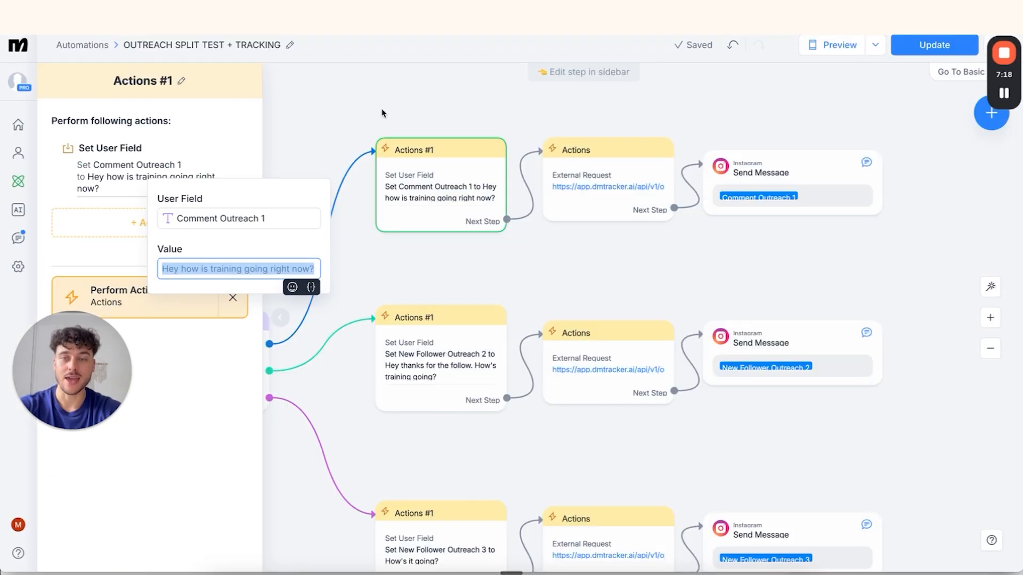
# Open the first branch's DM Tracker request body and review its reason and Comment Outreach 1 variable
pyautogui.click(597, 148)
pyautogui.click(600, 168)
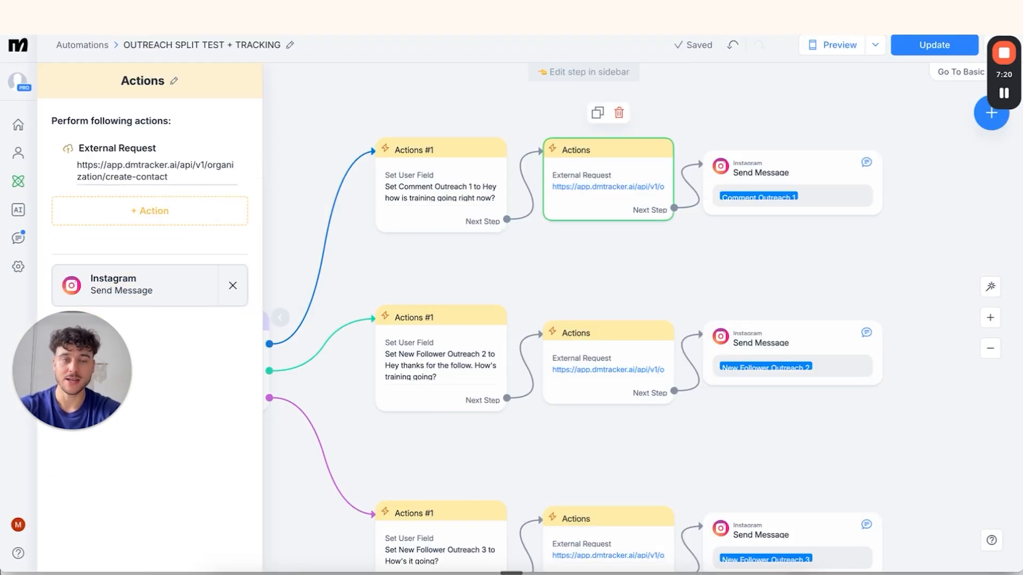
pyautogui.click(166, 170)
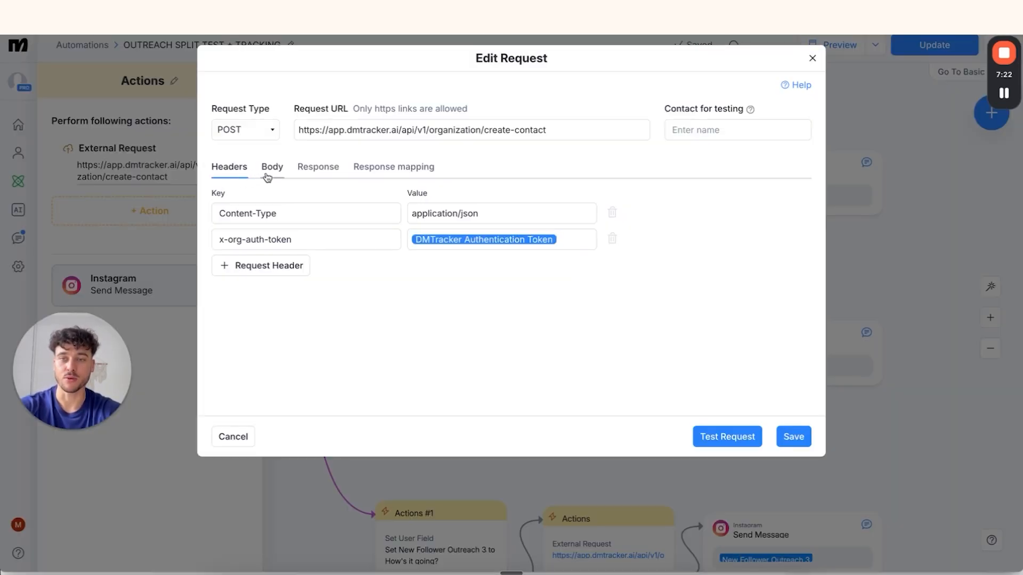
pyautogui.click(271, 168)
pyautogui.doubleClick(391, 282)
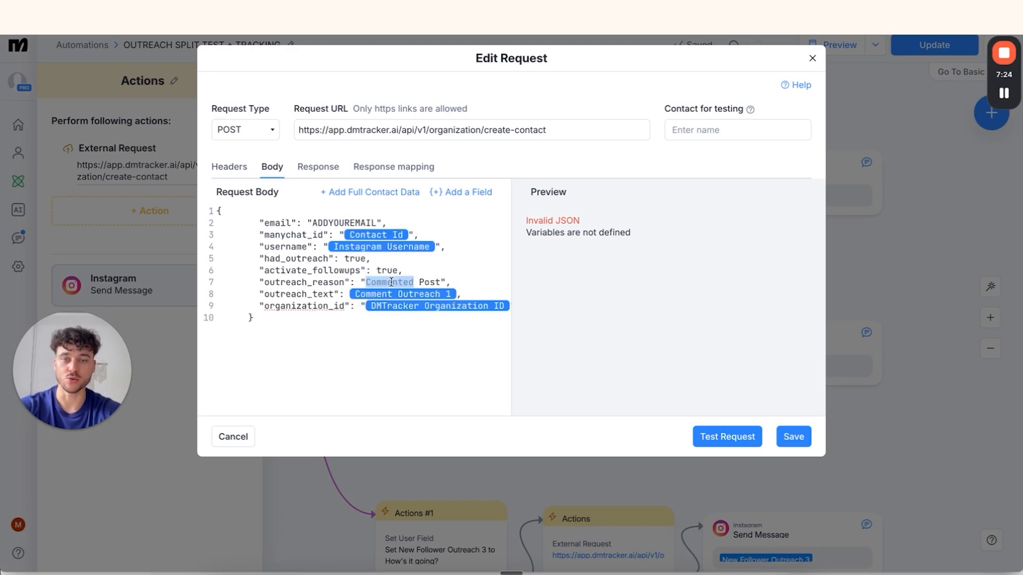
pyautogui.click(395, 295)
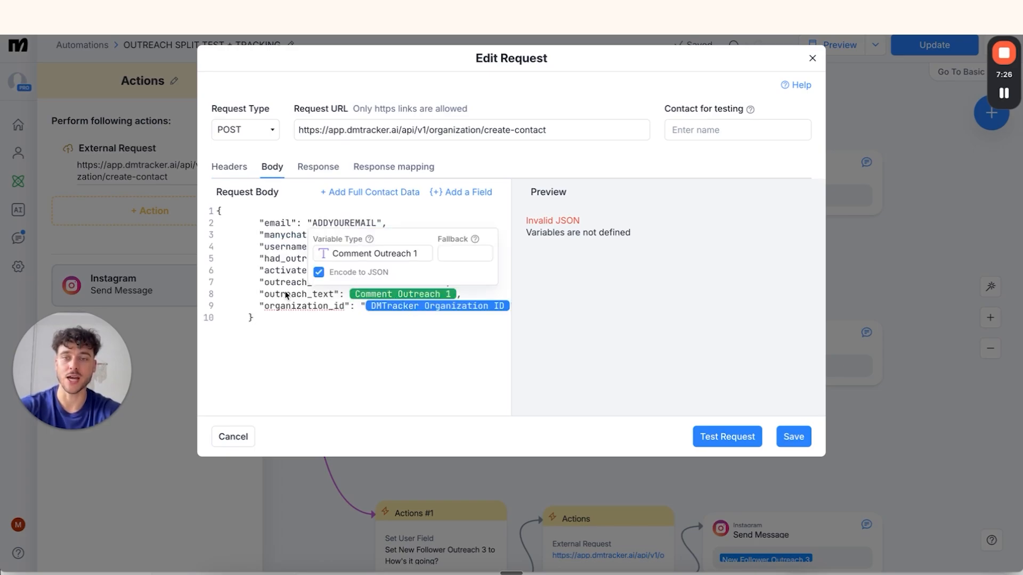
pyautogui.click(285, 296)
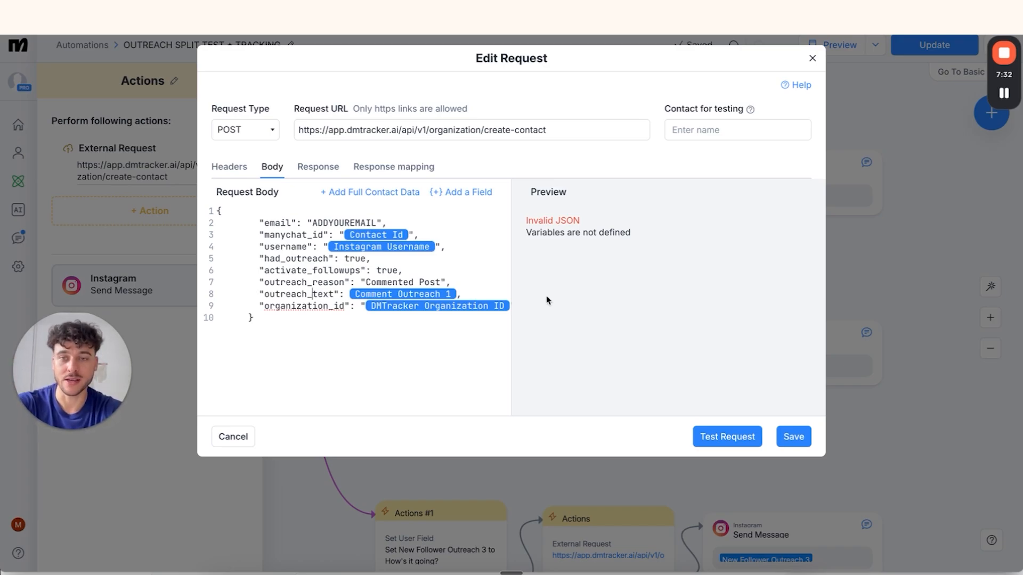
# Replace the ADDYOUREMAIL placeholder with the account e-mail address and save the request
pyautogui.moveTo(317, 223); pyautogui.dragTo(376, 223)
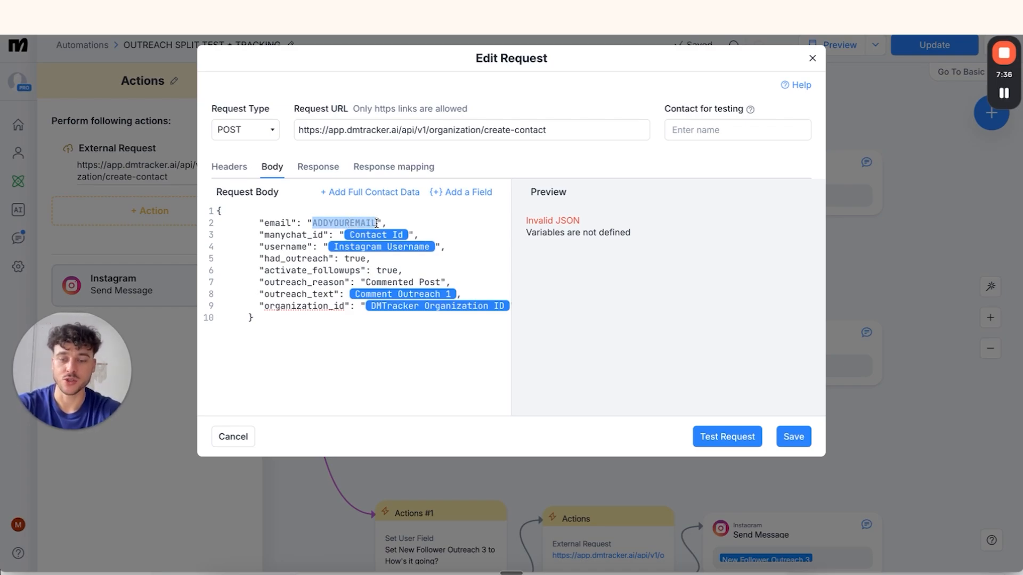
pyautogui.moveTo(409, 223); pyautogui.dragTo(316, 223)
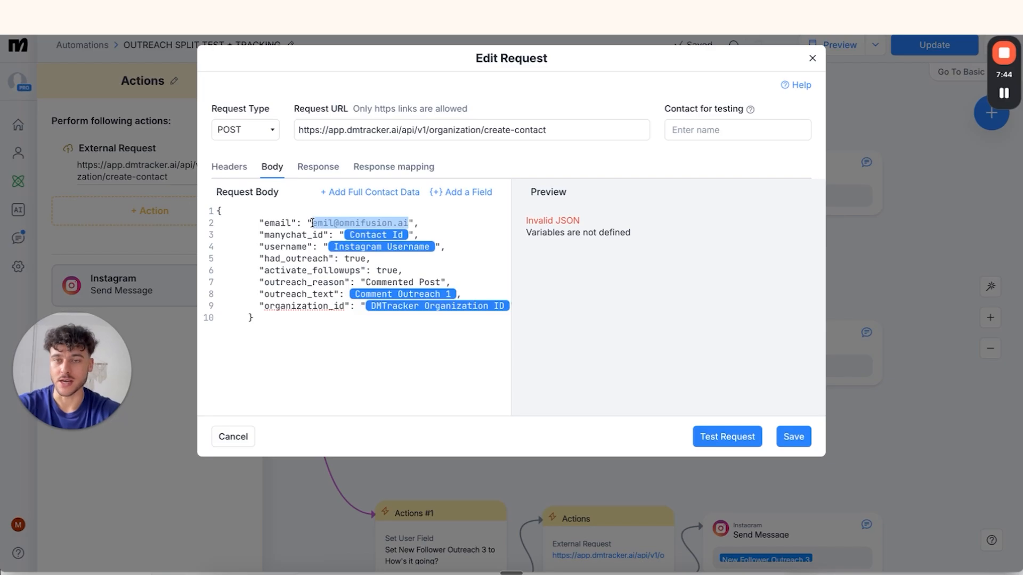
pyautogui.click(399, 223)
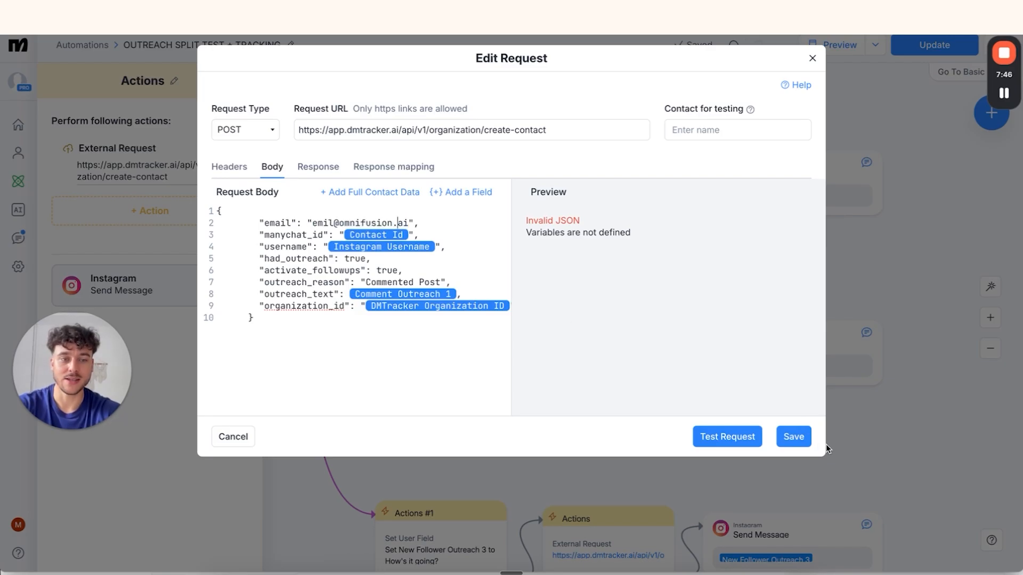
pyautogui.click(807, 436)
pyautogui.click(666, 262)
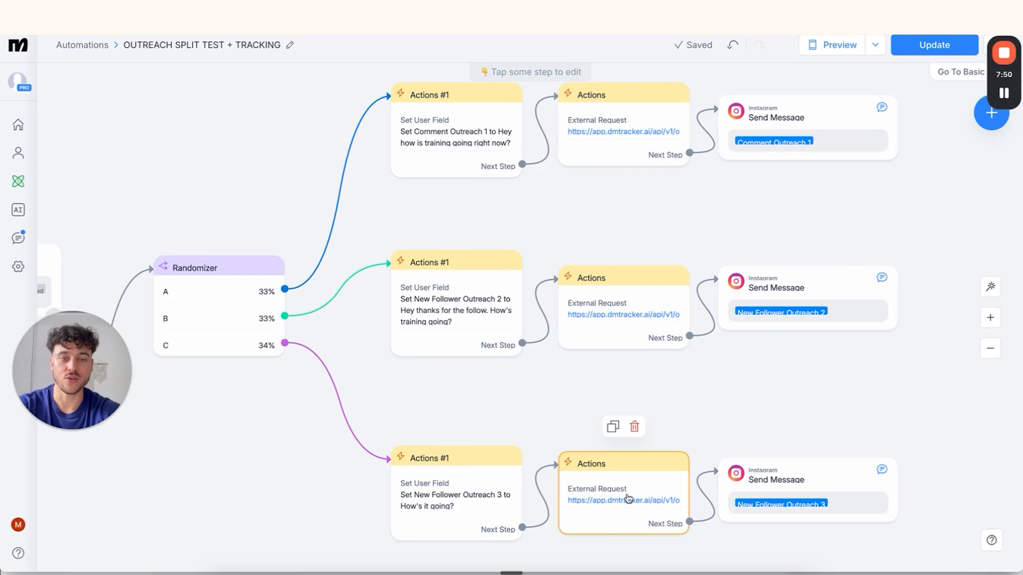
# Reopen branch A's DM Tracker request and check the DMTracker Organization ID variable in its body
pyautogui.click(621, 149)
pyautogui.click(120, 159)
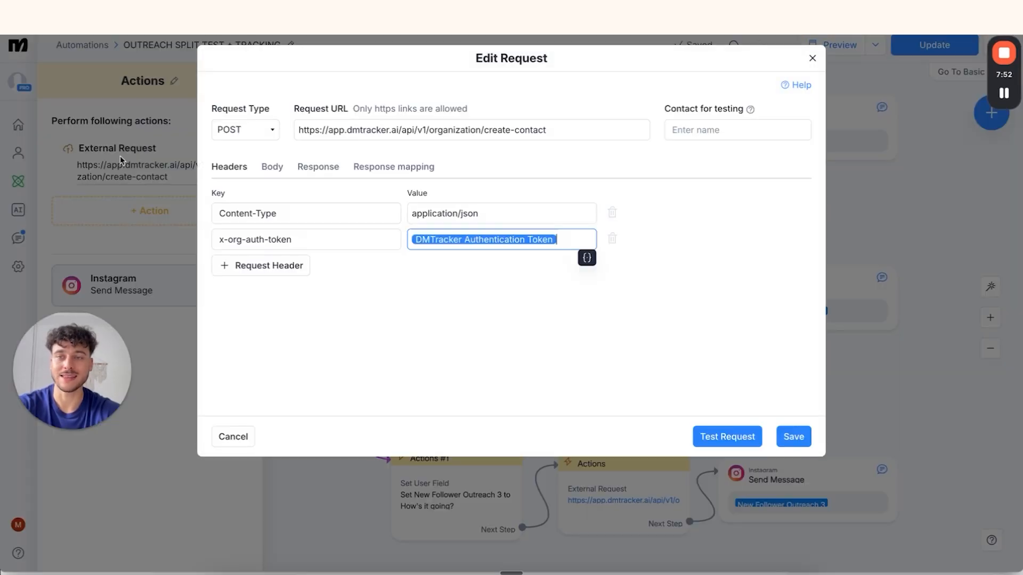
pyautogui.click(283, 165)
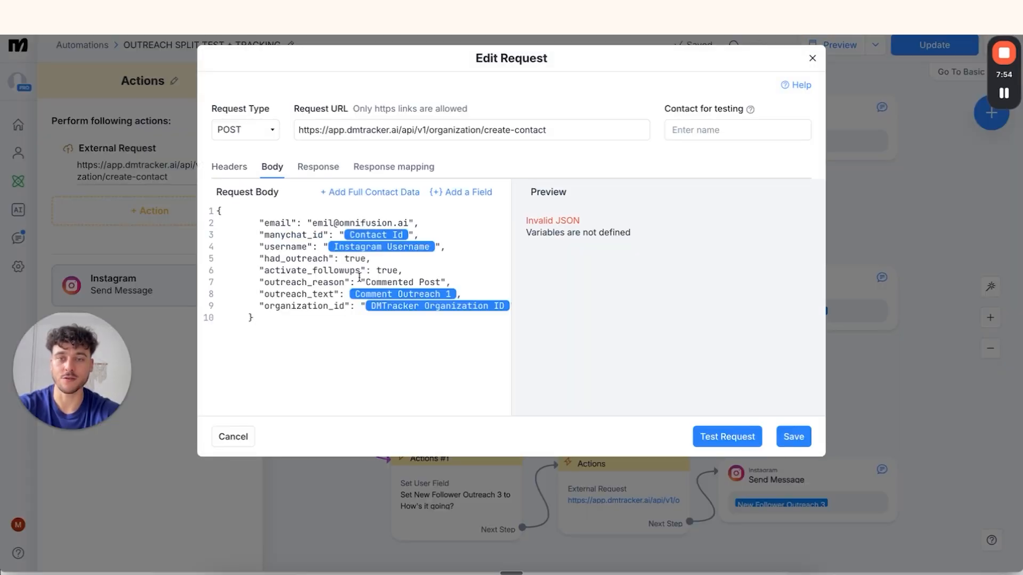
pyautogui.click(403, 309)
pyautogui.click(331, 312)
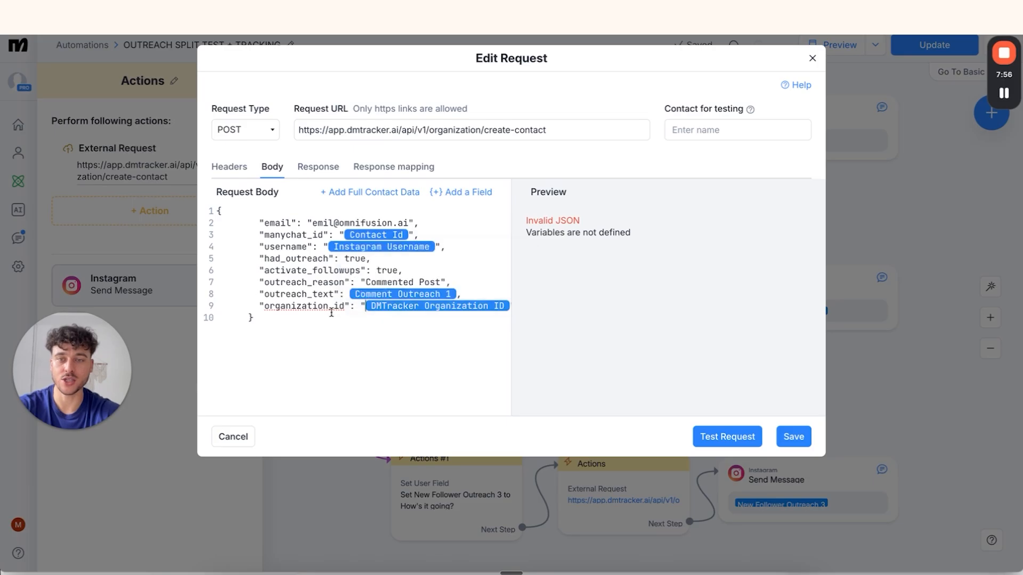
# Check the authentication token header variable, save the request, and go to account Settings
pyautogui.click(226, 161)
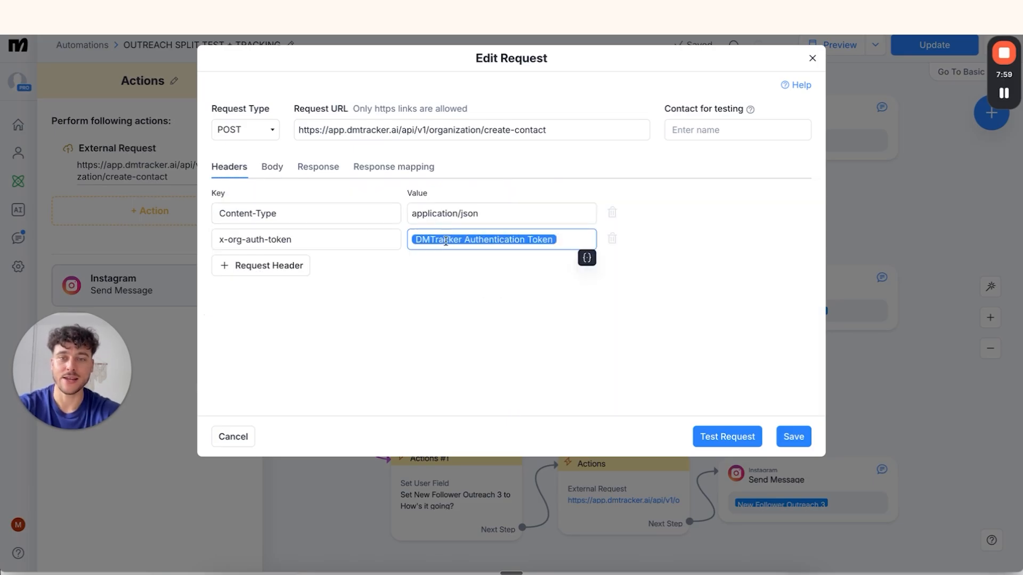
pyautogui.click(446, 241)
pyautogui.click(471, 322)
pyautogui.click(791, 435)
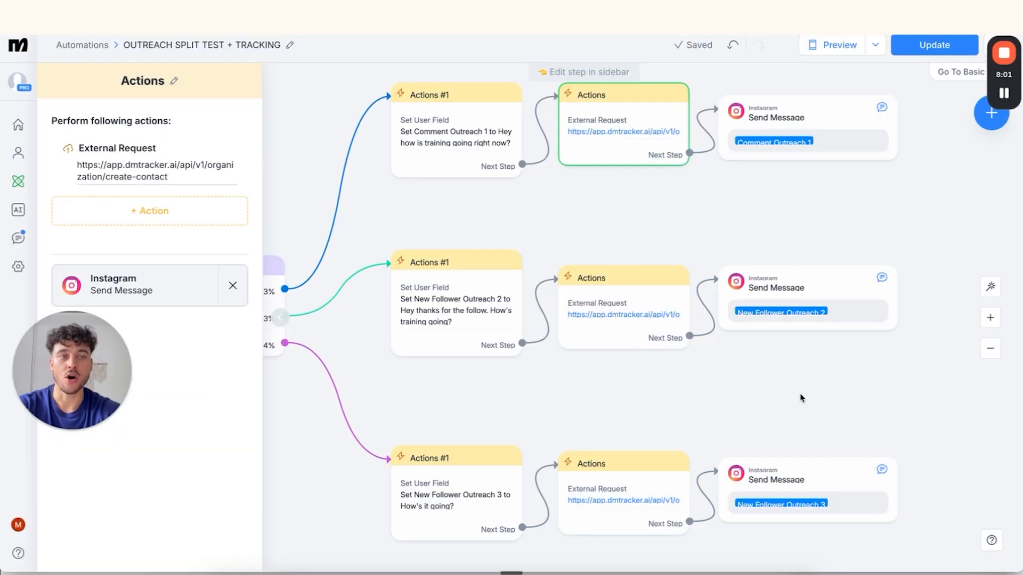
pyautogui.moveTo(68, 365); pyautogui.dragTo(182, 407)
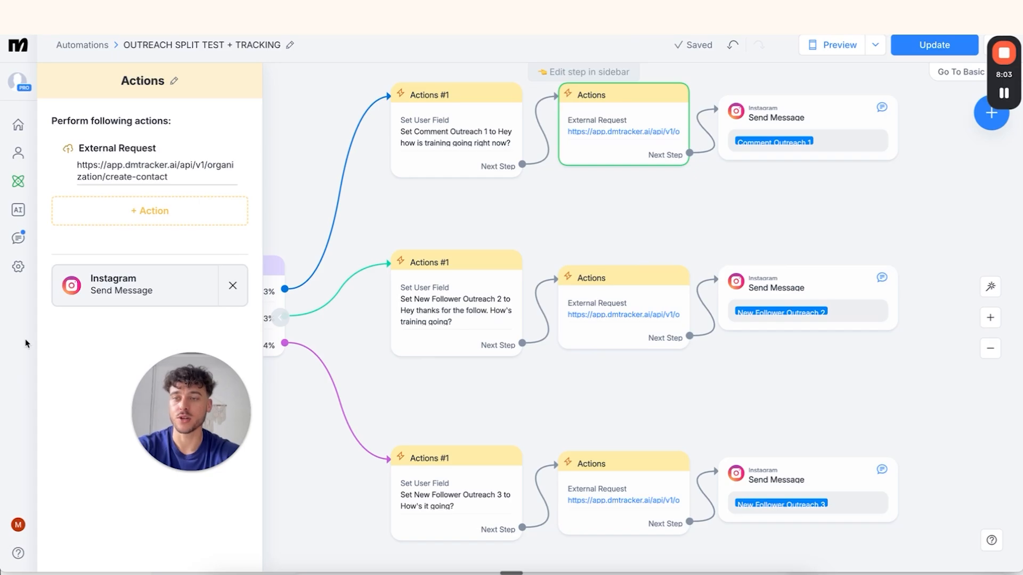
pyautogui.click(18, 266)
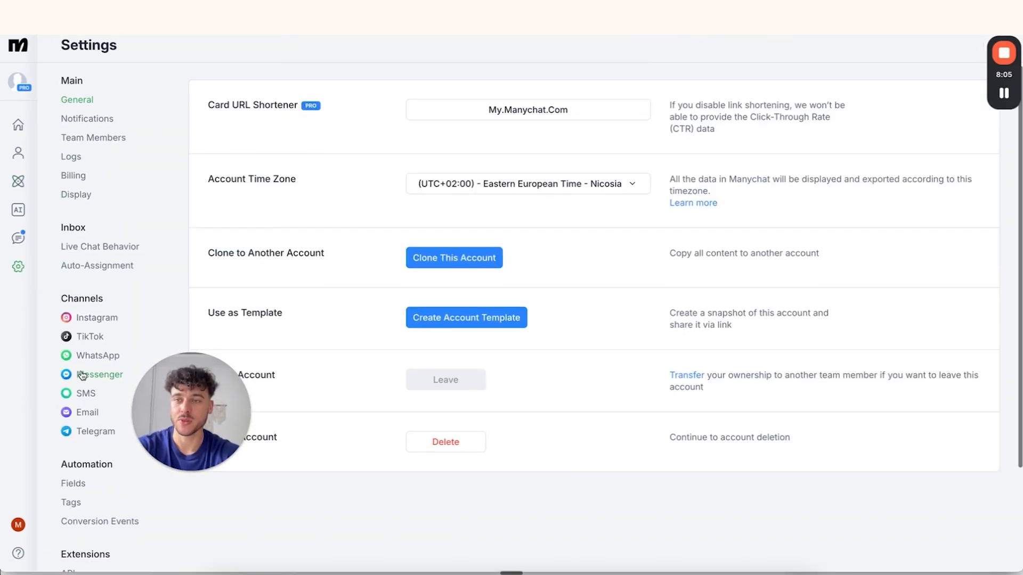
# Show Bot Fields in the 'Imported from DMtracker.ai' folder, with the token and organization ID fields
pyautogui.scroll(-3, 82, 375)
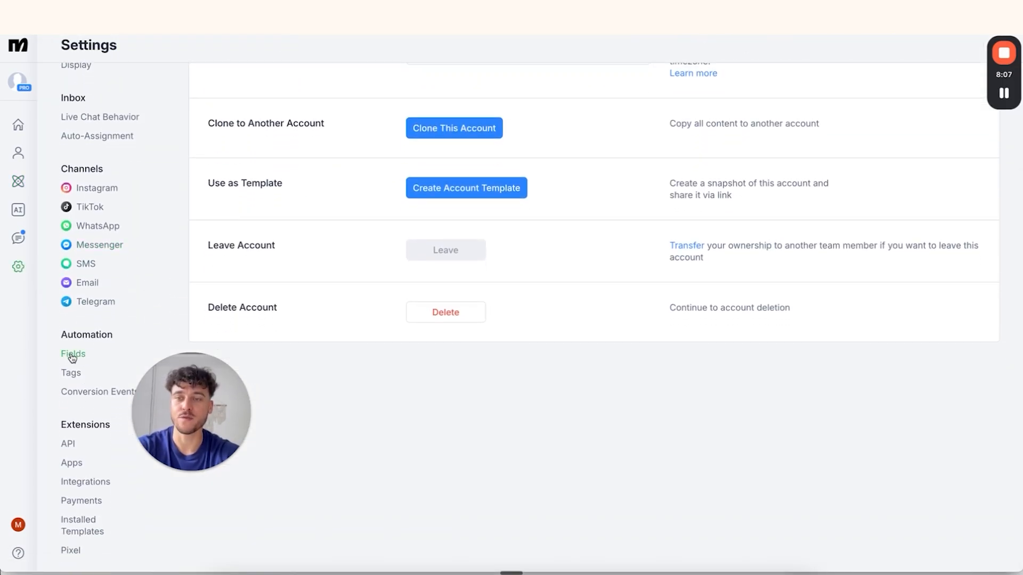
pyautogui.click(73, 355)
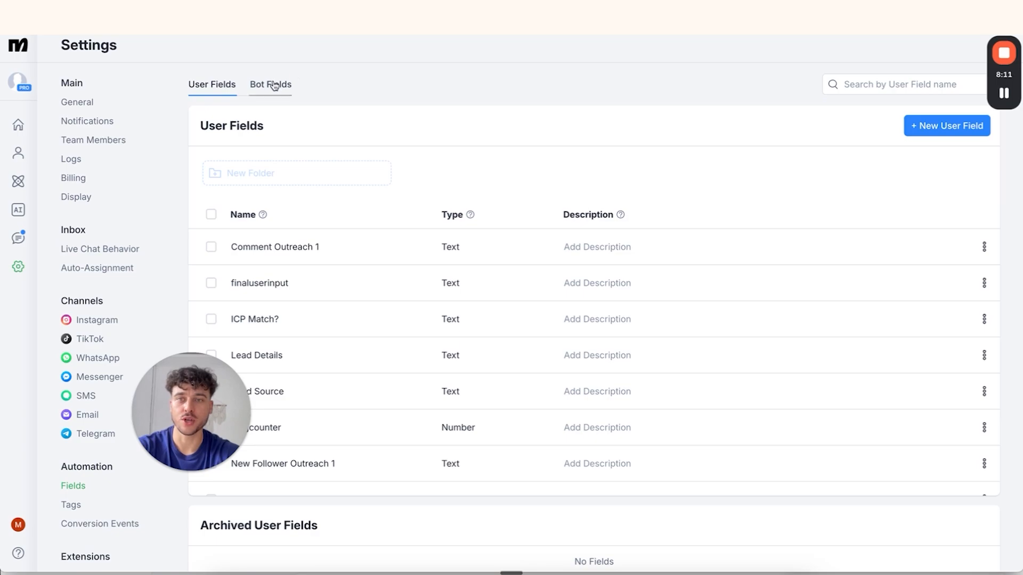
pyautogui.click(273, 85)
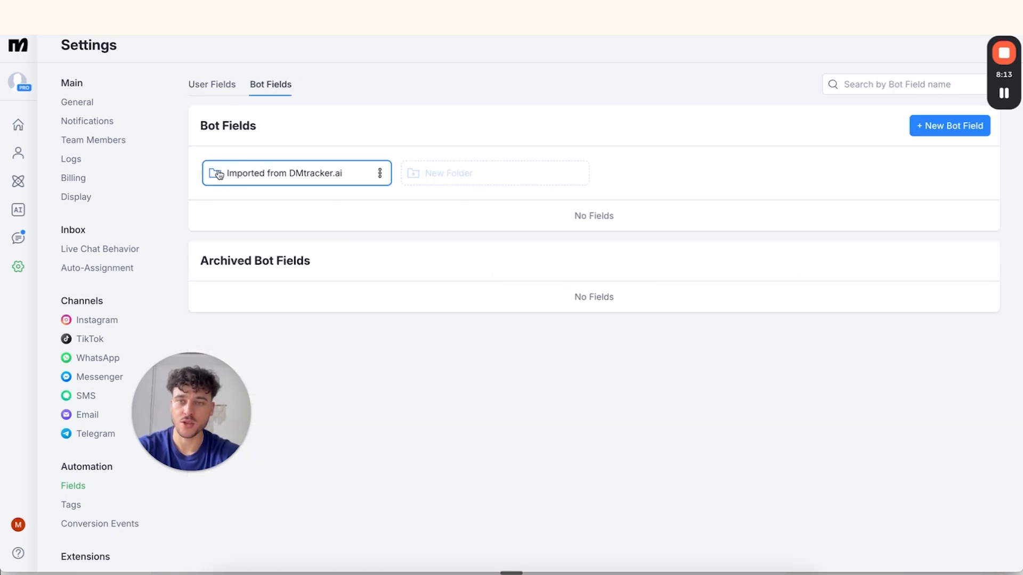
pyautogui.click(290, 180)
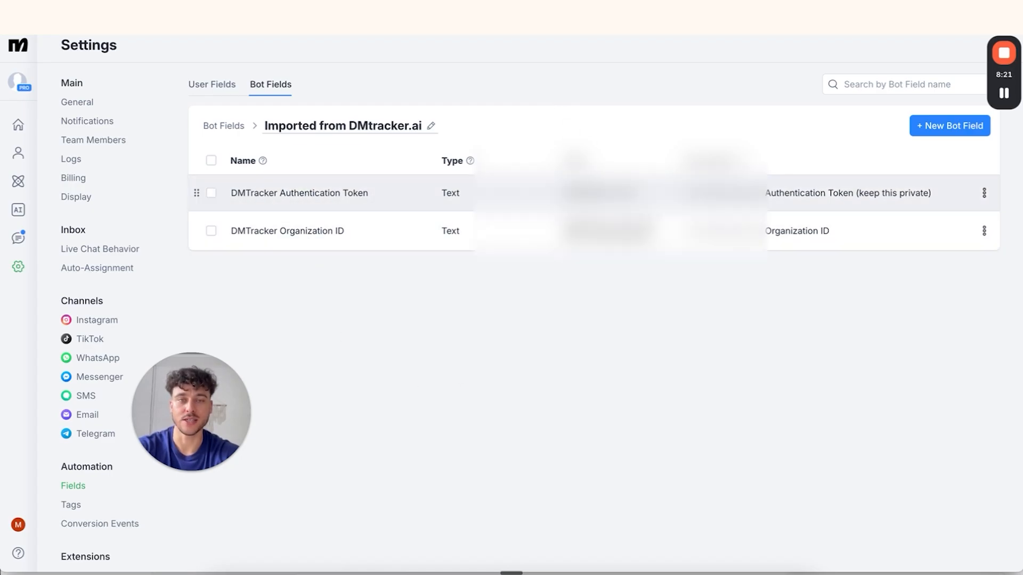
# In DM Tracker's Settings > Connections, review the connected Manychat integration card
pyautogui.click(251, 572)
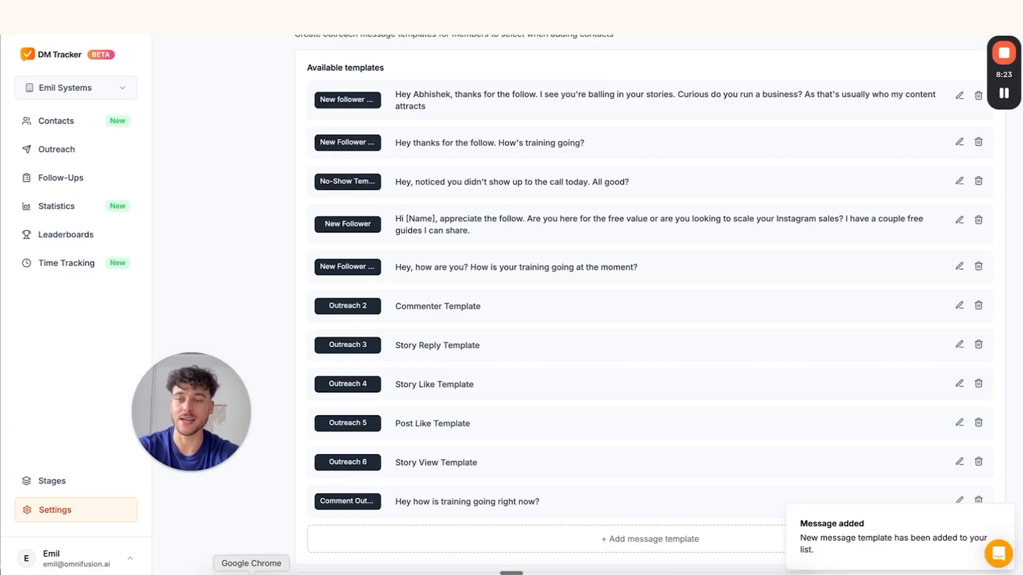
pyautogui.scroll(8, 452, 231)
pyautogui.scroll(-1, 452, 230)
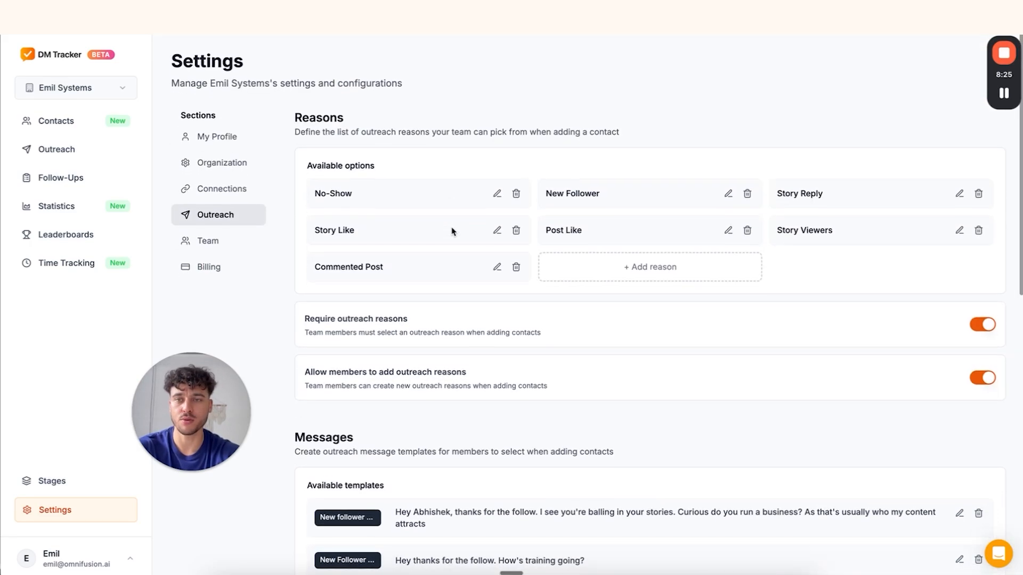
pyautogui.click(237, 195)
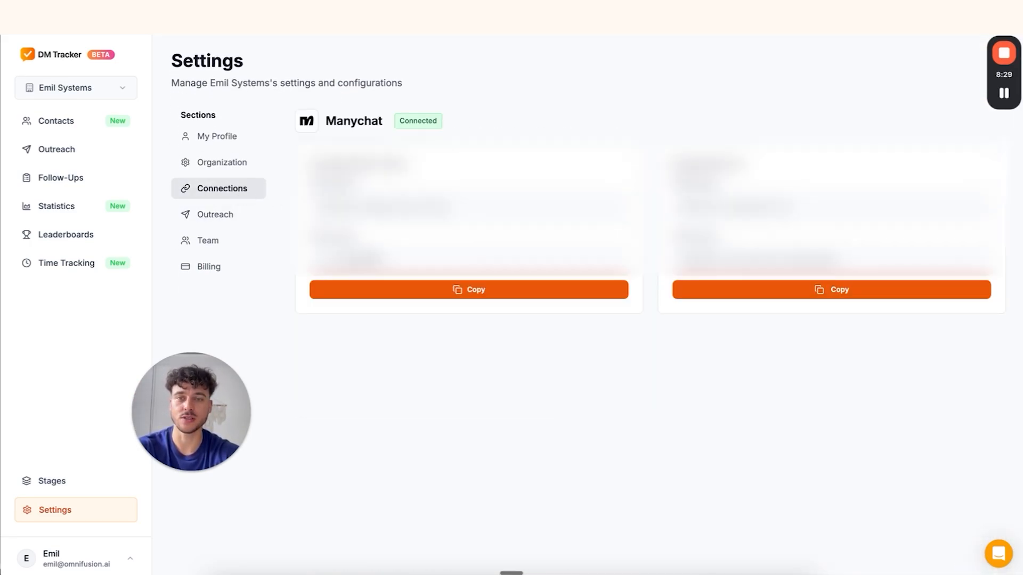
pyautogui.moveTo(398, 272); pyautogui.dragTo(655, 283)
pyautogui.click(780, 253)
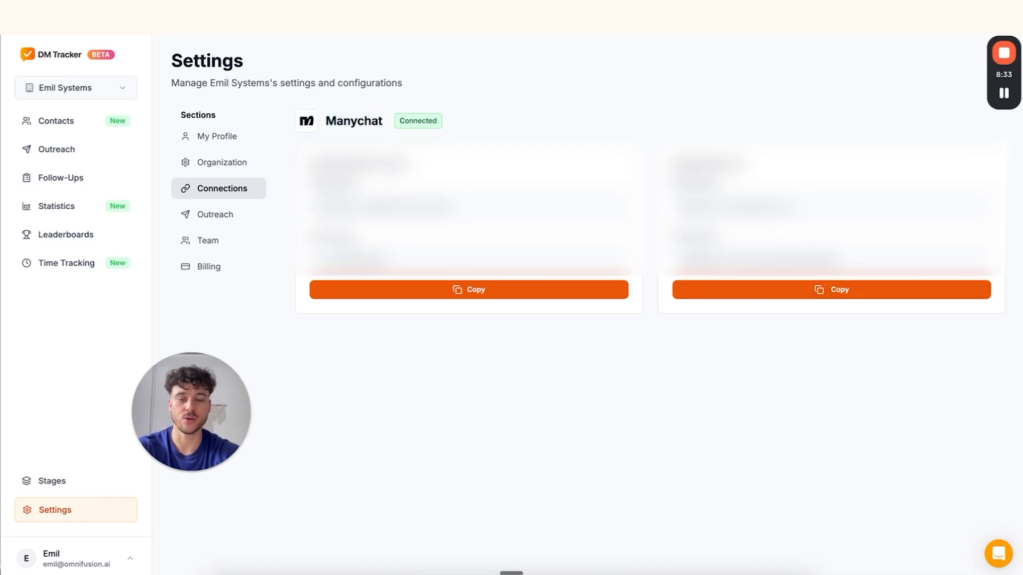
pyautogui.click(700, 574)
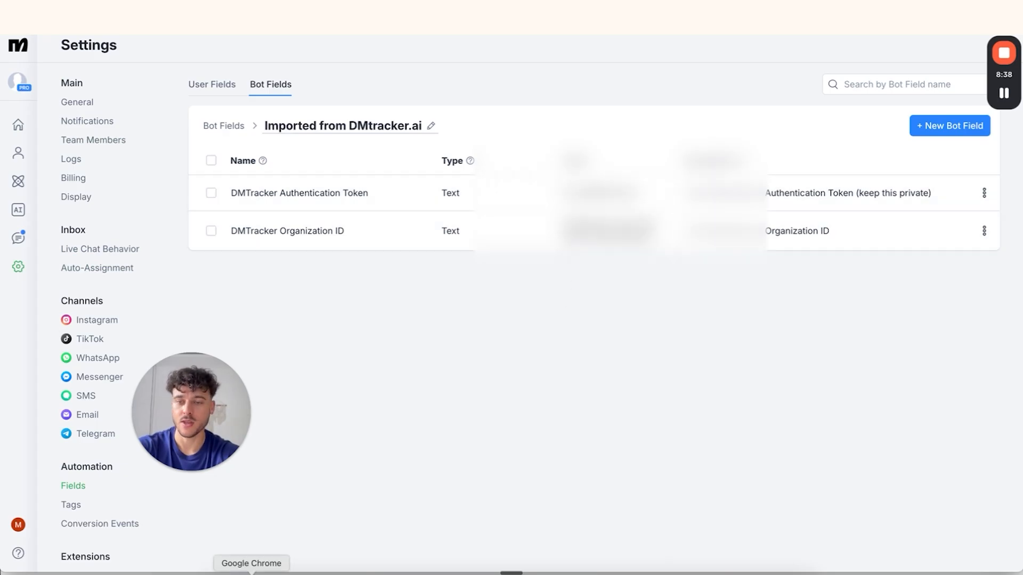
pyautogui.click(251, 573)
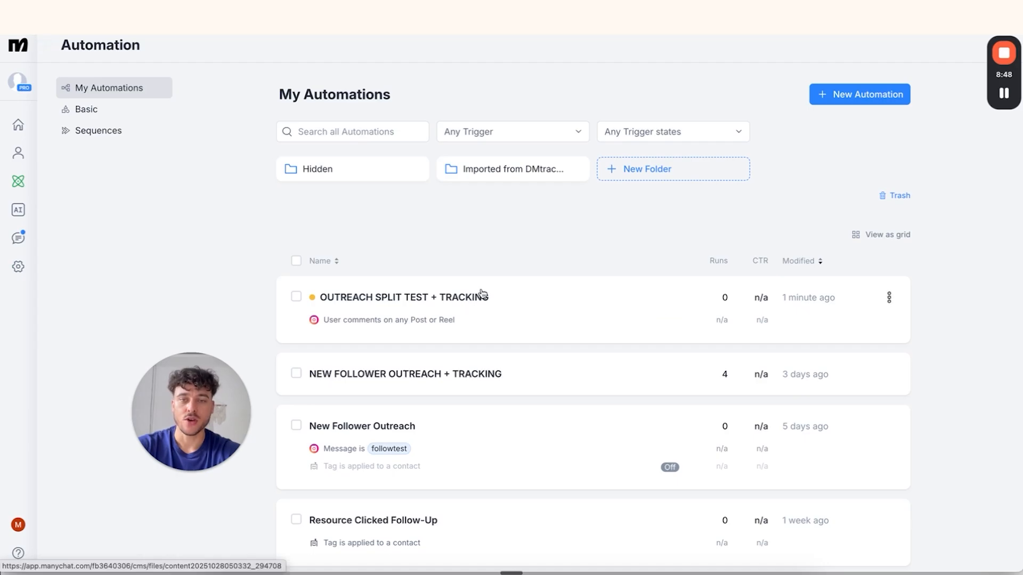
# Put OUTREACH SPLIT TEST + TRACKING into edit mode and zoom the canvas to its randomized branches
pyautogui.click(477, 295)
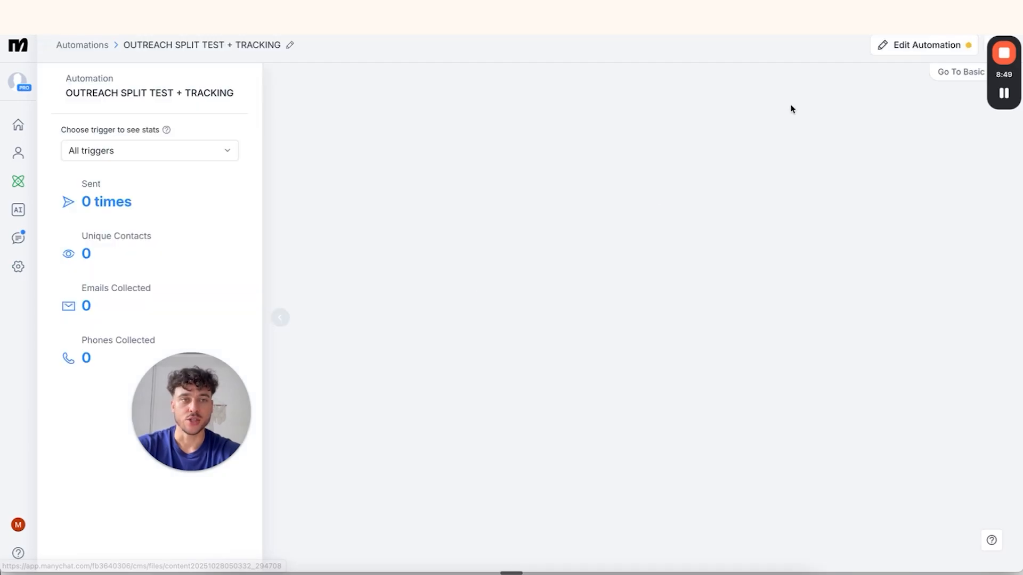
pyautogui.click(896, 43)
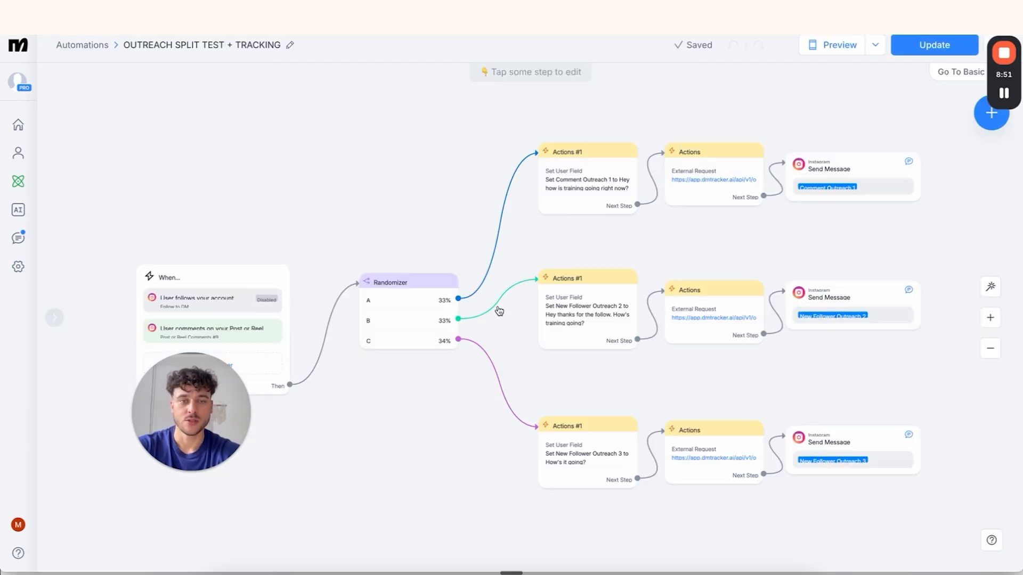
pyautogui.scroll(5, 678, 229)
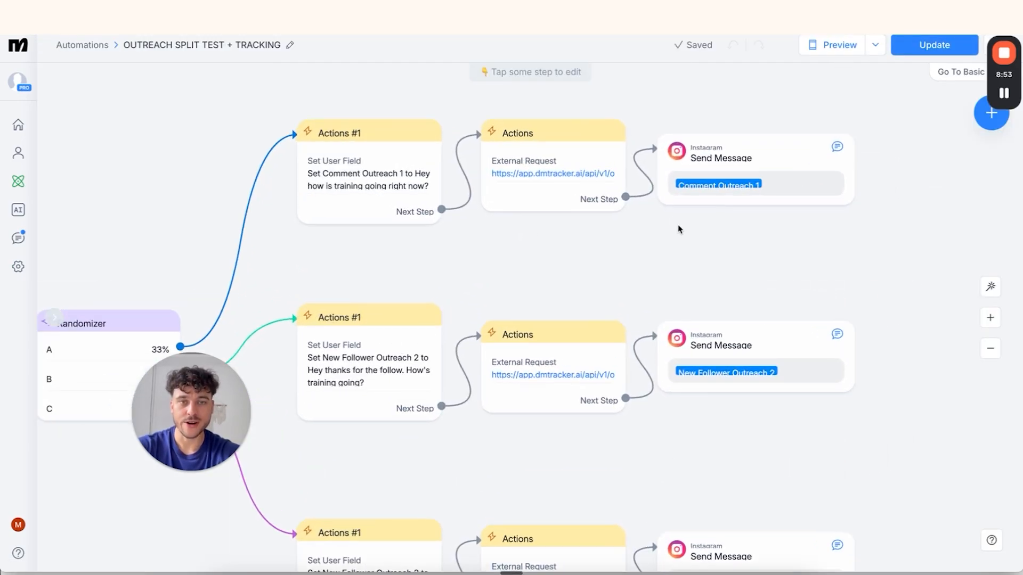
pyautogui.scroll(-1, 566, 288)
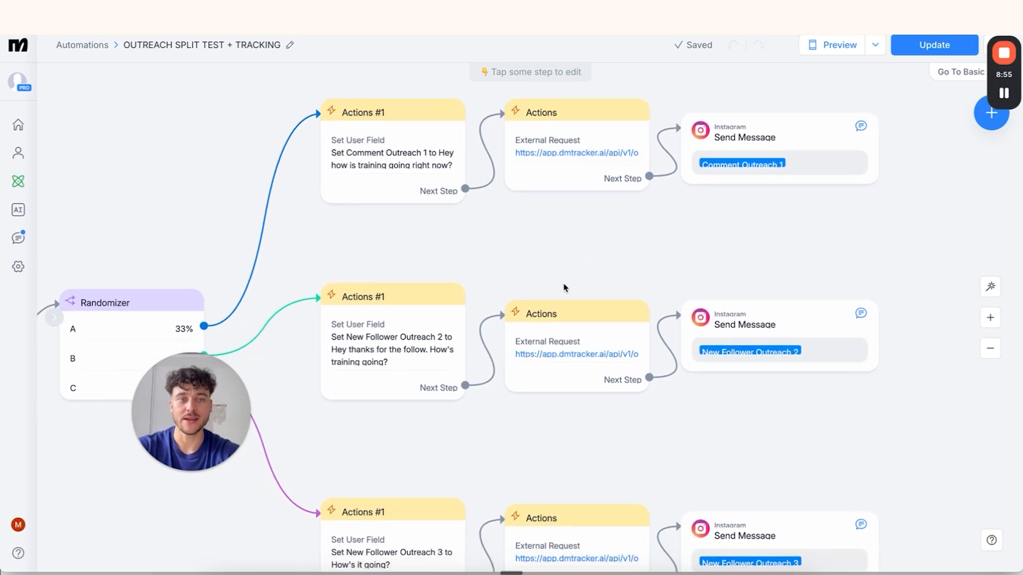
pyautogui.scroll(2, 566, 288)
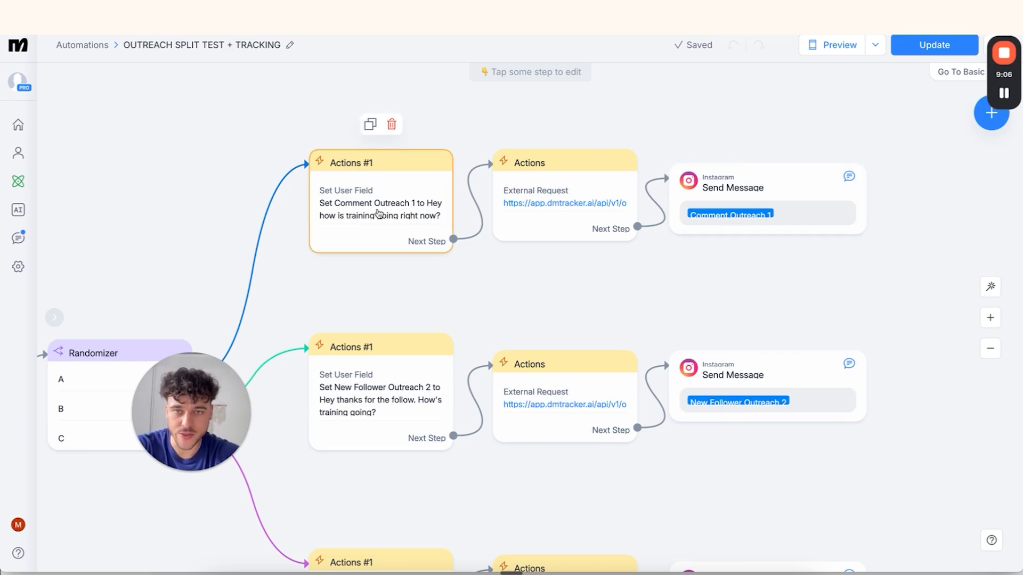
# Recheck branch A's request token header and body (Comment Outreach 1, Commented Post), then save it
pyautogui.click(549, 200)
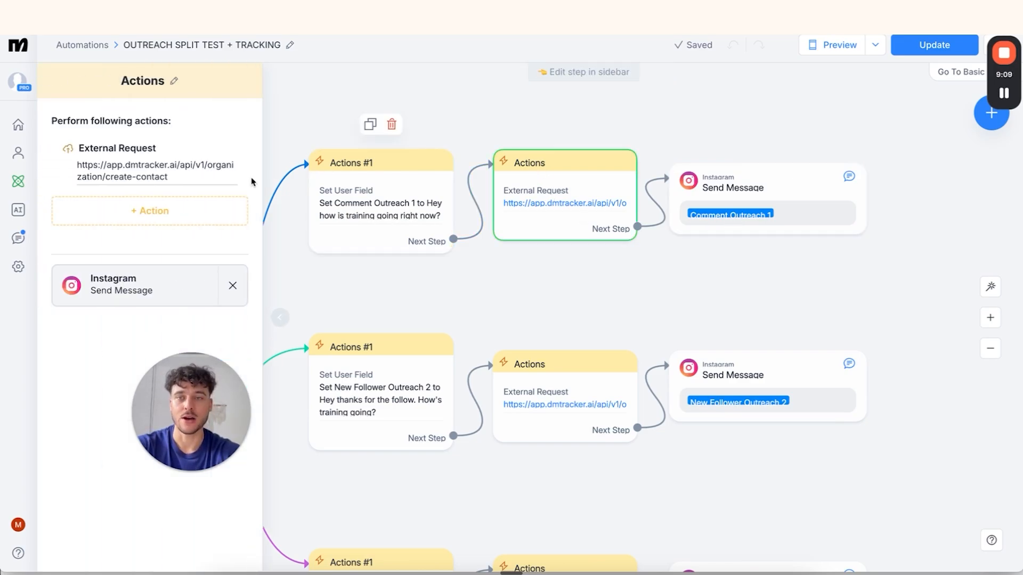
pyautogui.click(110, 171)
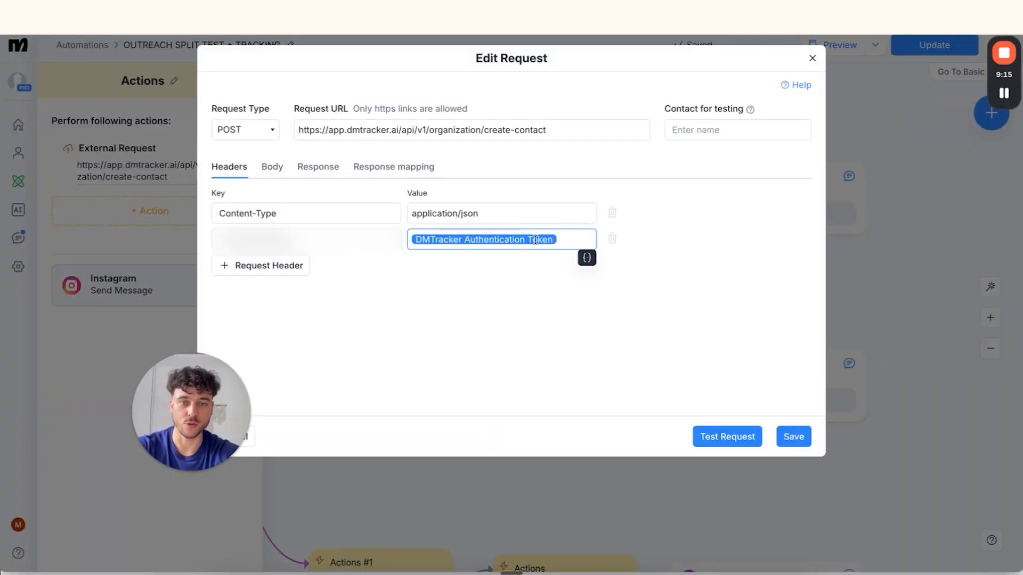
pyautogui.click(455, 298)
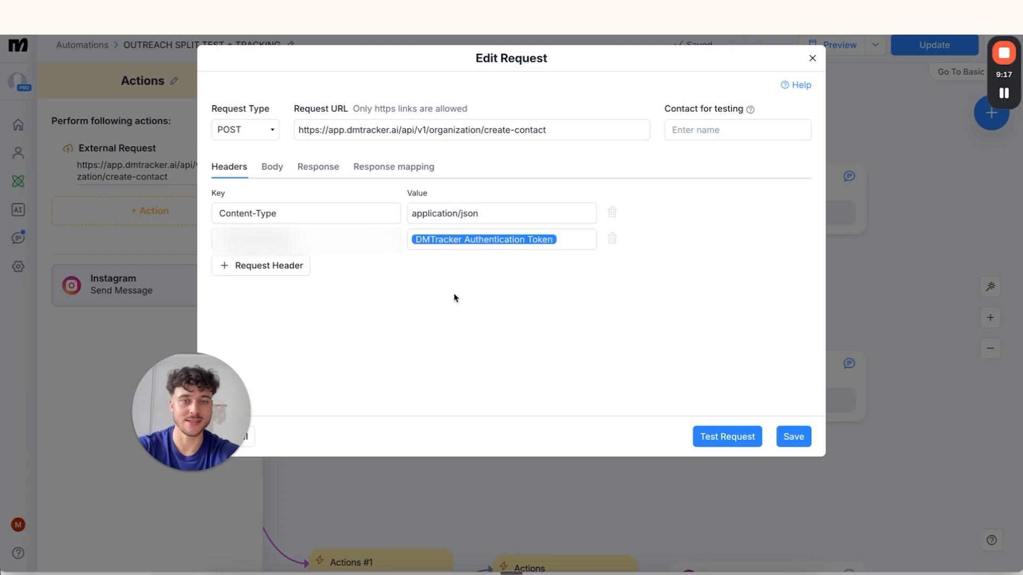
pyautogui.click(410, 240)
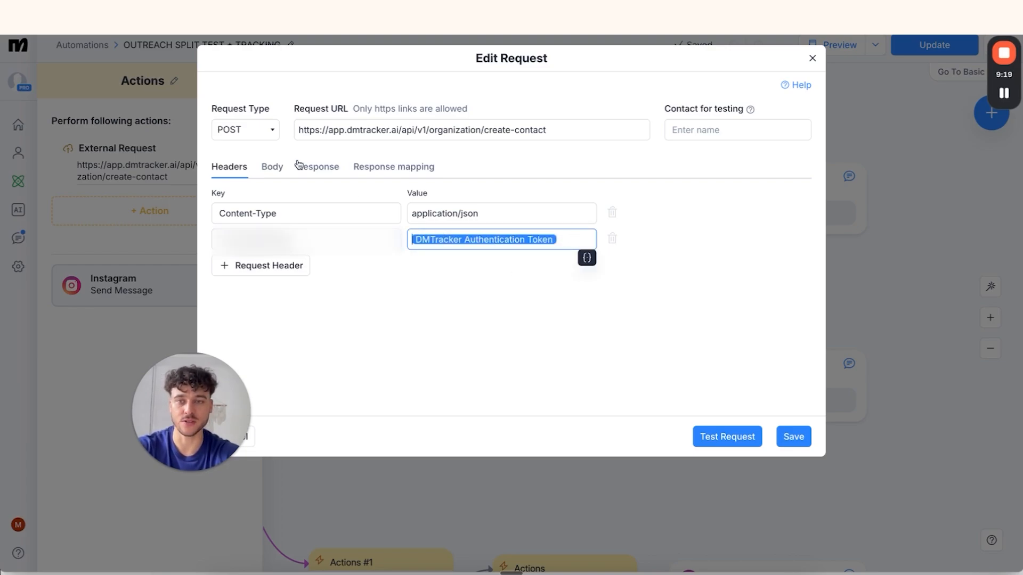
pyautogui.click(272, 167)
pyautogui.click(480, 308)
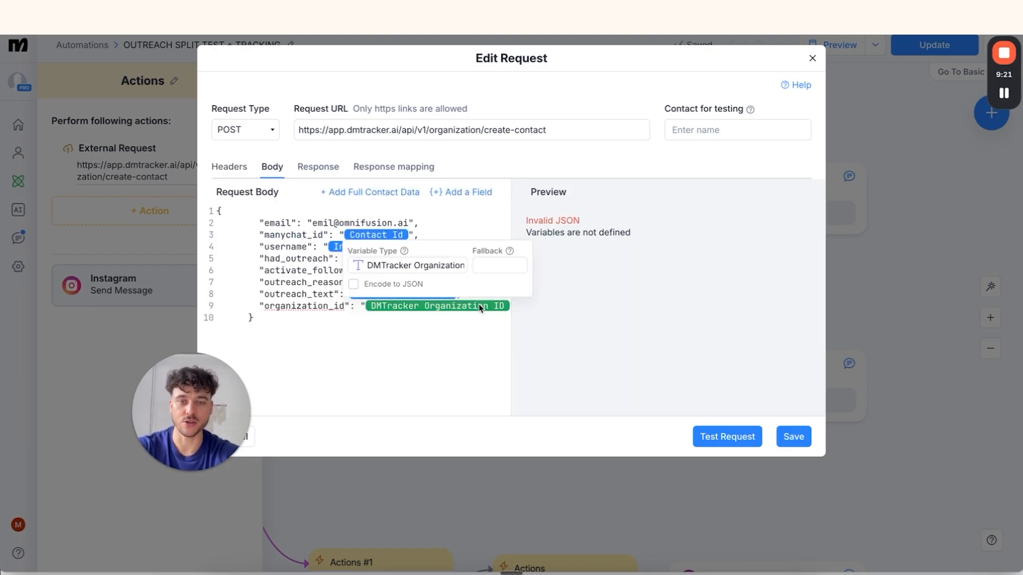
pyautogui.click(440, 322)
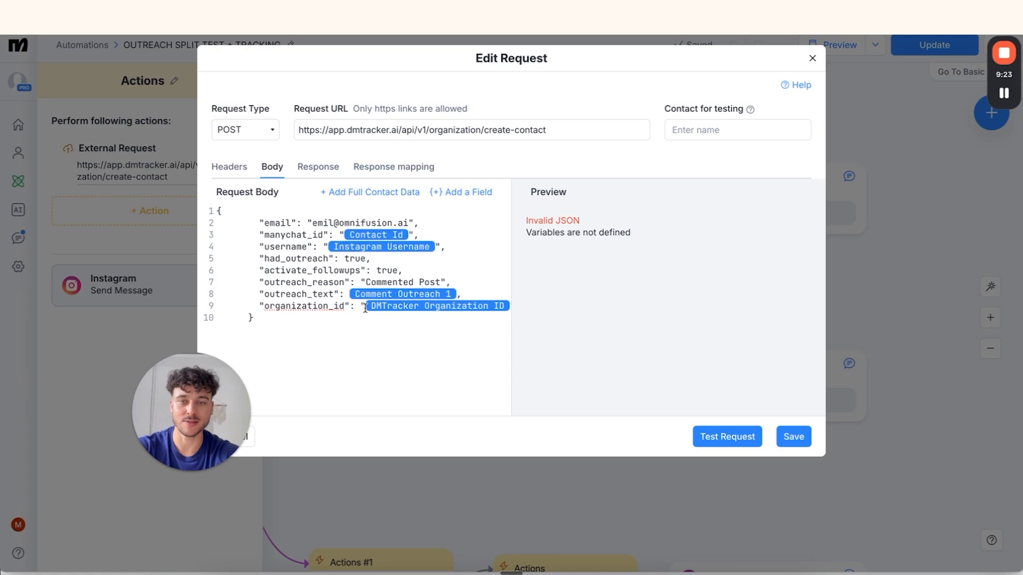
pyautogui.click(450, 339)
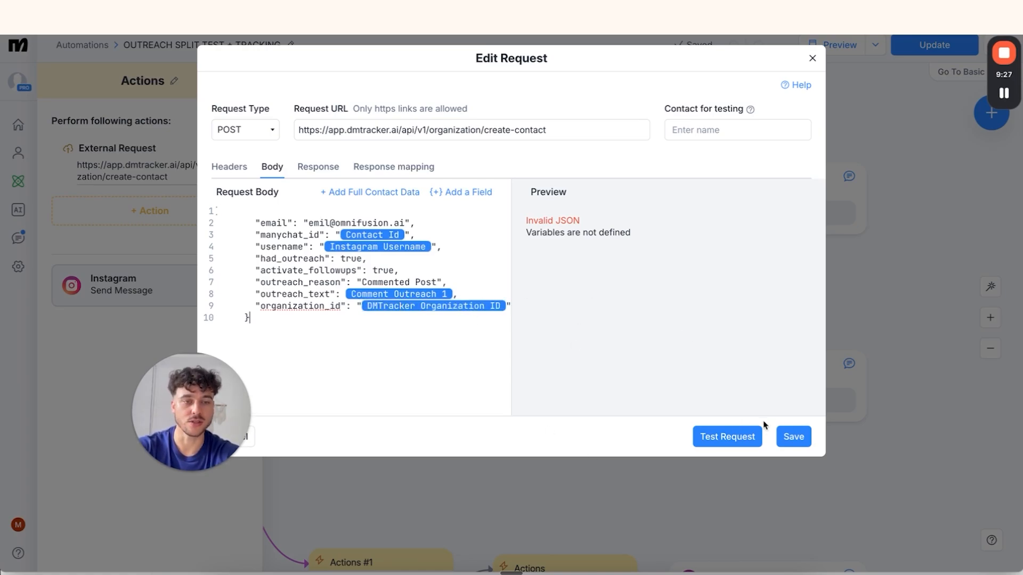
pyautogui.click(791, 437)
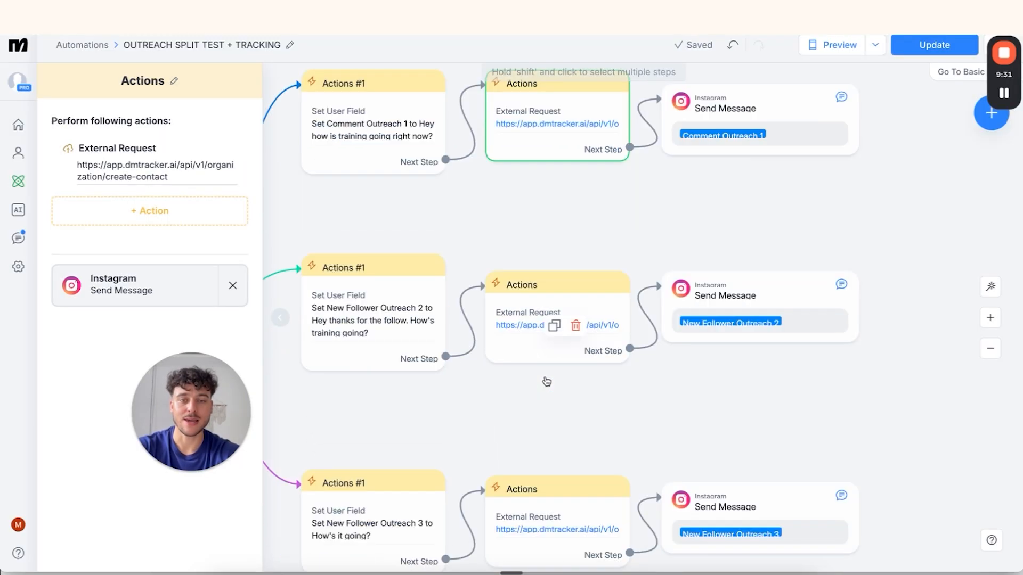
# Create a new user field 'Comment Outreach 2' from branch B's Set User Field action
pyautogui.scroll(-2, 547, 381)
pyautogui.hscroll(-2, 514, 289)
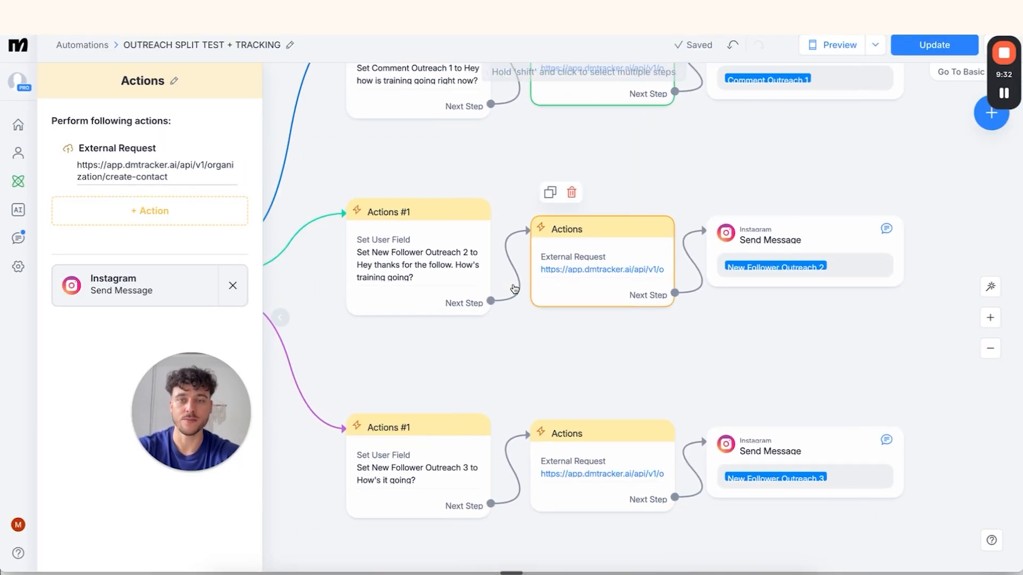
pyautogui.hscroll(-3, 515, 289)
pyautogui.scroll(1, 541, 292)
pyautogui.click(541, 292)
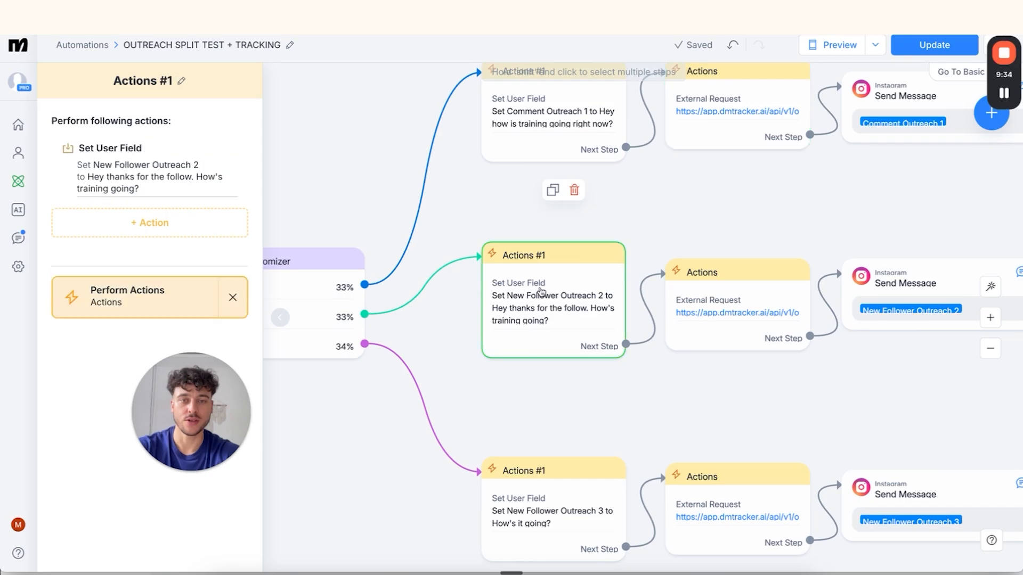
pyautogui.click(181, 189)
pyautogui.click(211, 220)
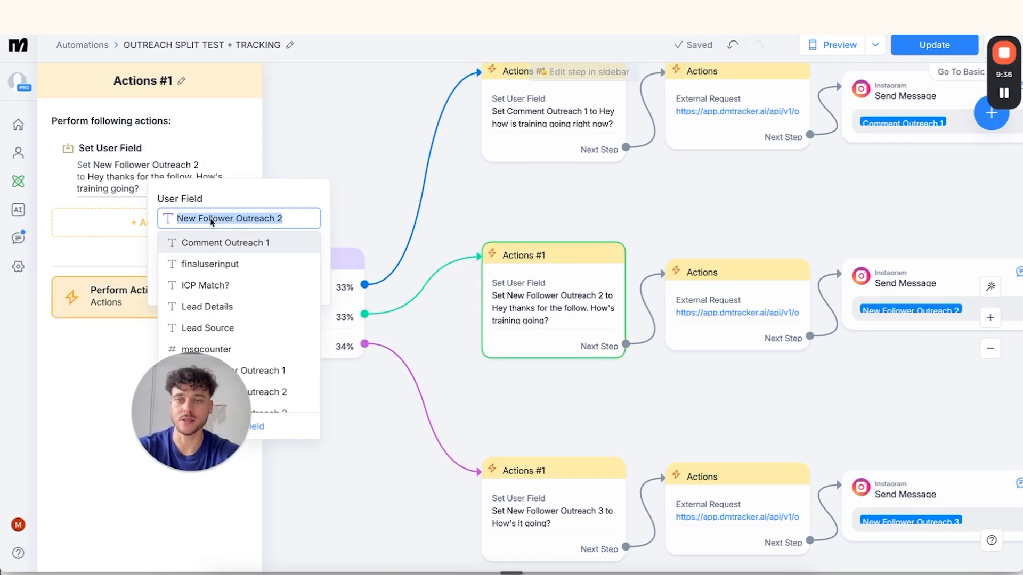
pyautogui.scroll(-1, 256, 373)
pyautogui.click(266, 427)
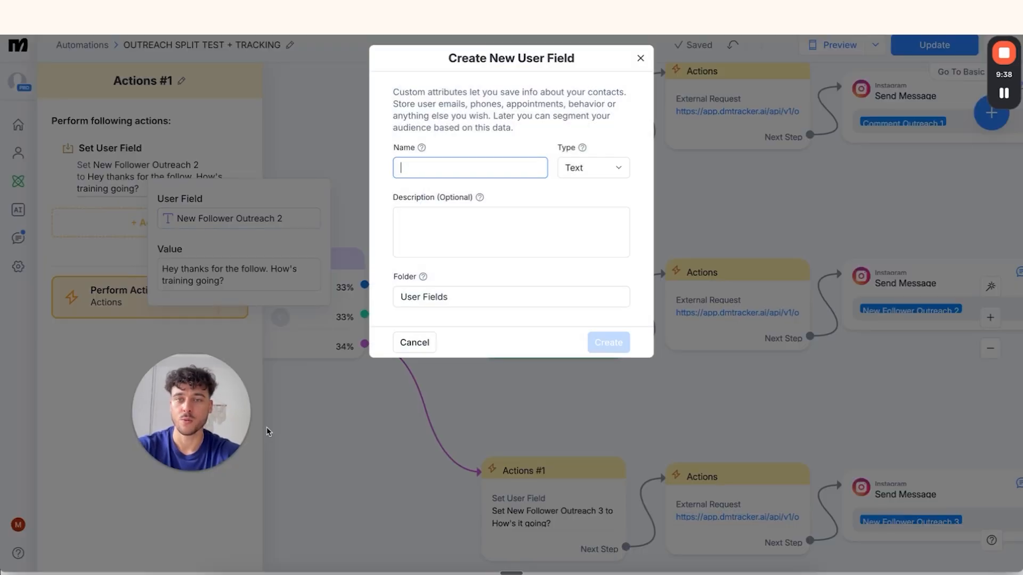
pyautogui.write('Comment Outreach 2')
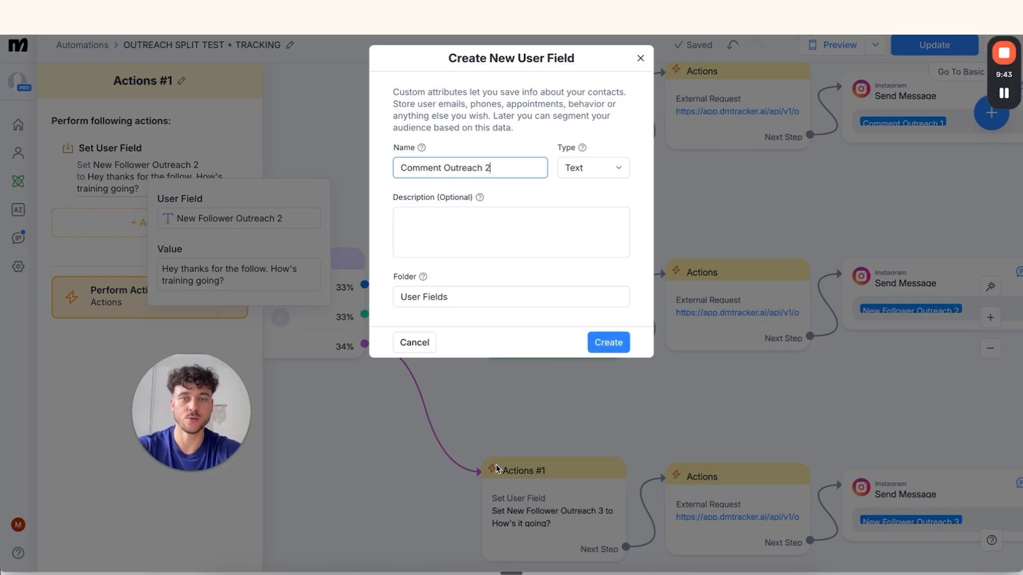
pyautogui.click(605, 343)
# Set Comment Outreach 2 to 'Hey name how is your training going this summer?'
pyautogui.click(221, 228)
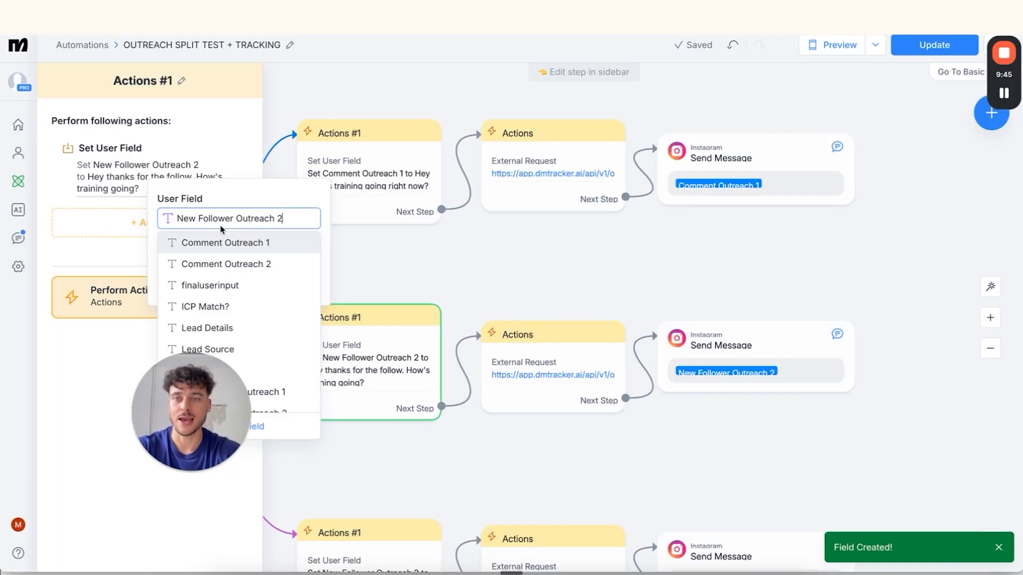
pyautogui.click(214, 264)
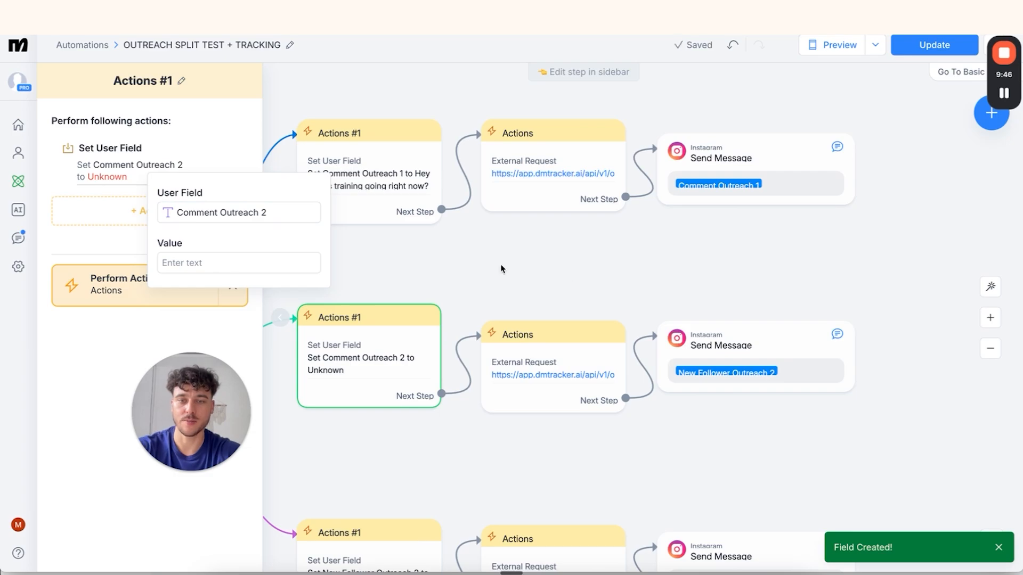
pyautogui.click(645, 286)
pyautogui.click(137, 176)
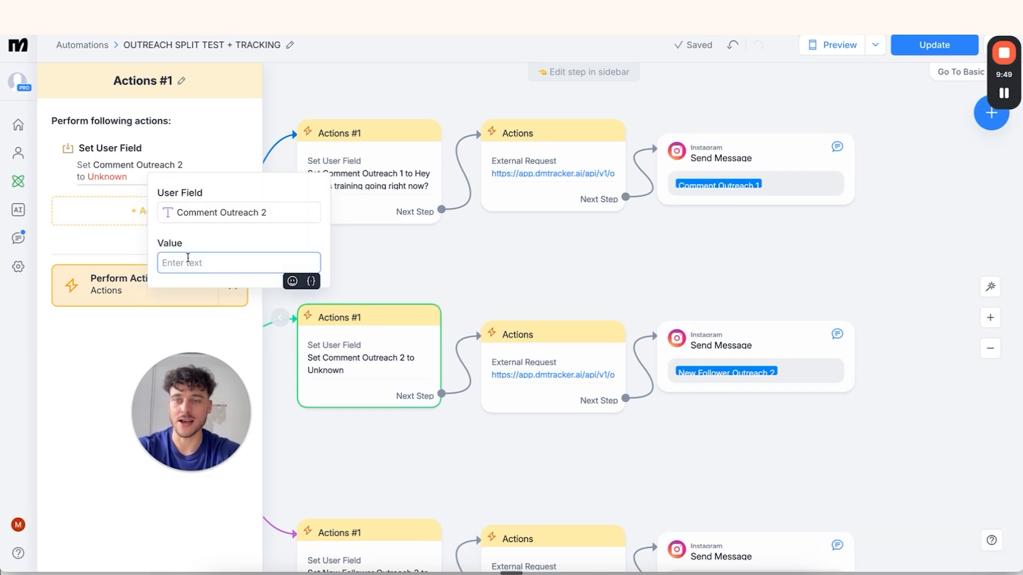
pyautogui.write('Hey name ')
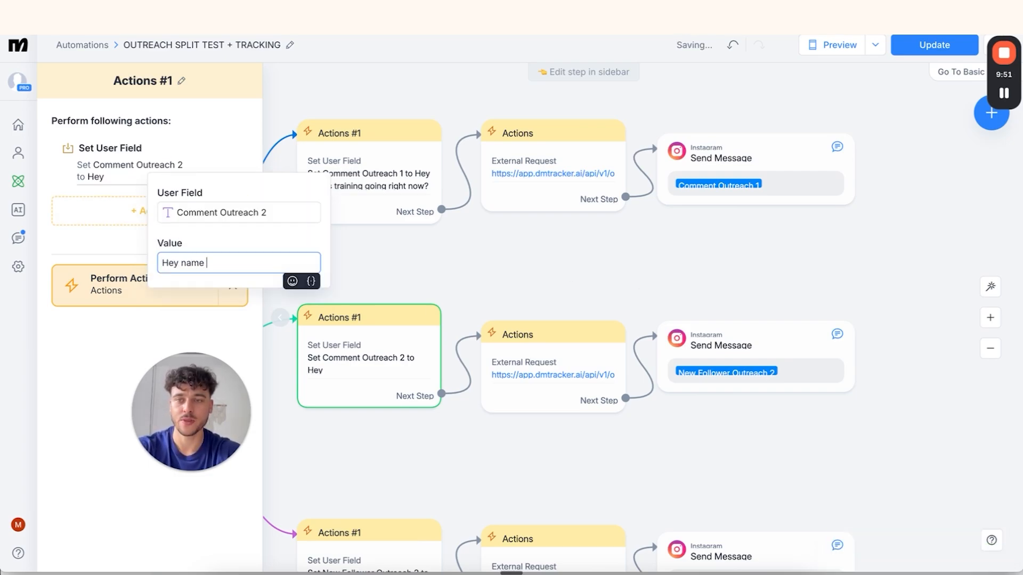
pyautogui.write('how is your training going this summer?')
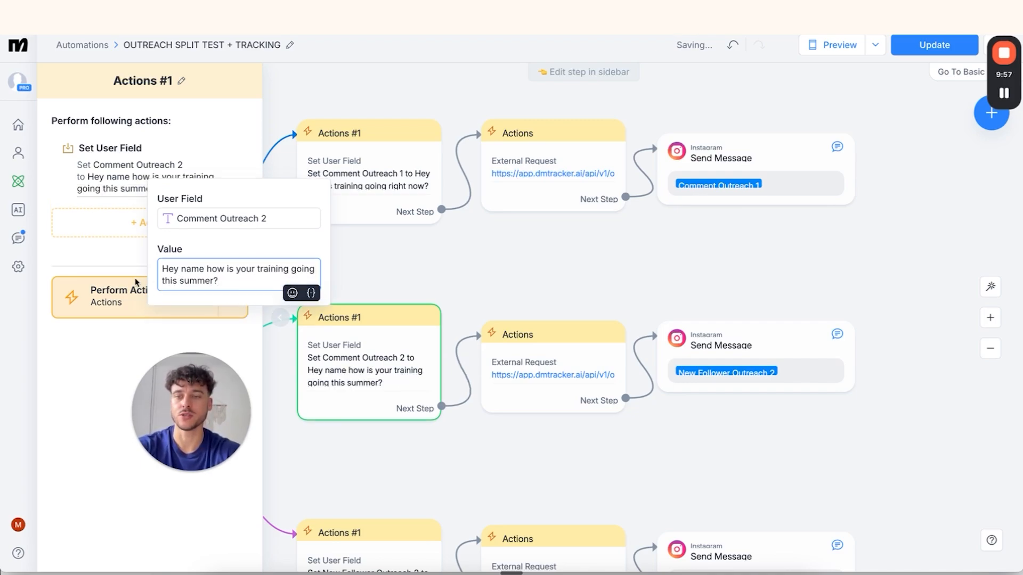
pyautogui.click(72, 370)
# Replace branch B's message variable New Follower Outreach 2 with Comment Outreach 2
pyautogui.click(805, 377)
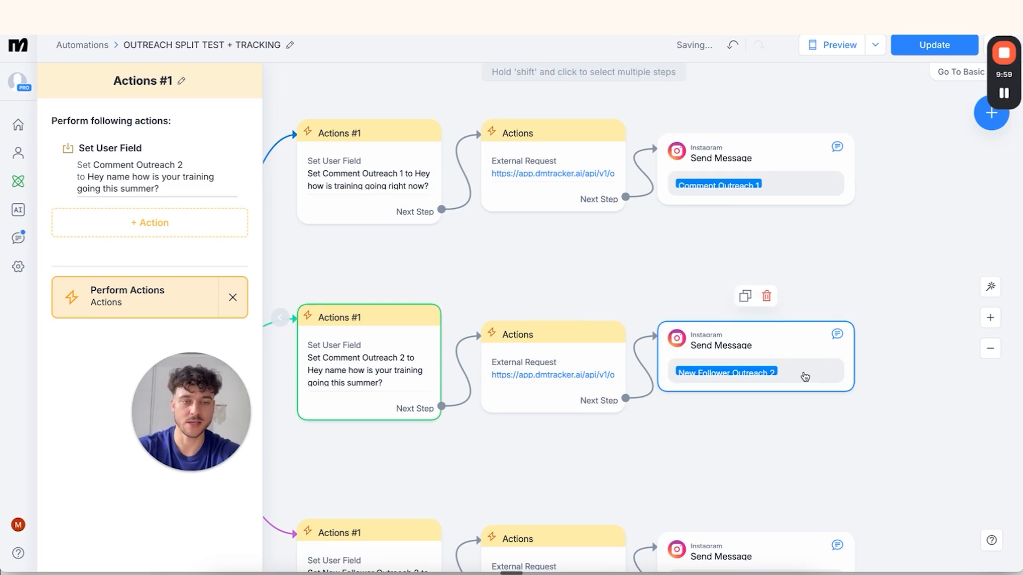
pyautogui.click(769, 371)
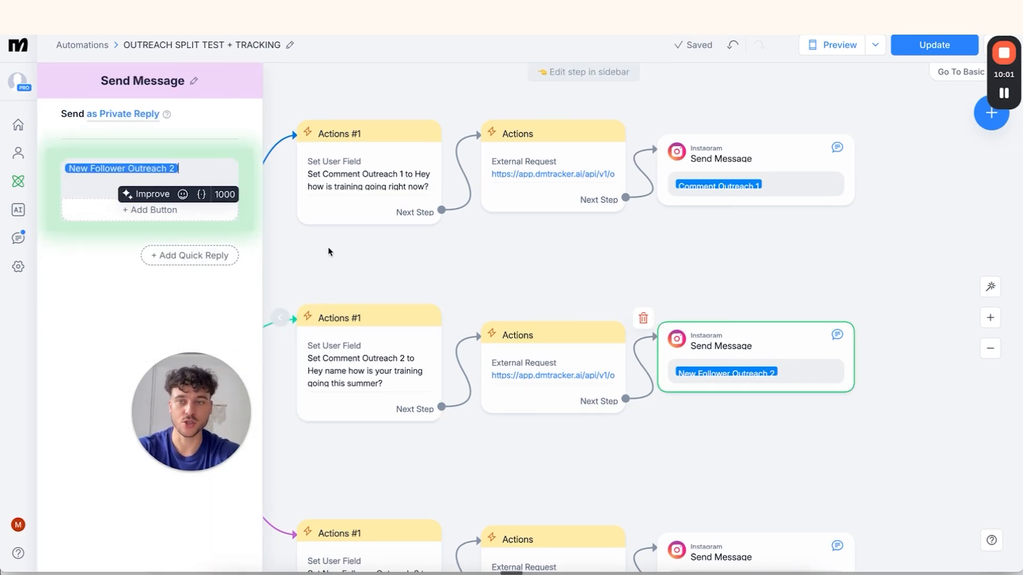
pyautogui.press('BackSpace')
pyautogui.click(202, 195)
pyautogui.click(203, 222)
pyautogui.write('comment')
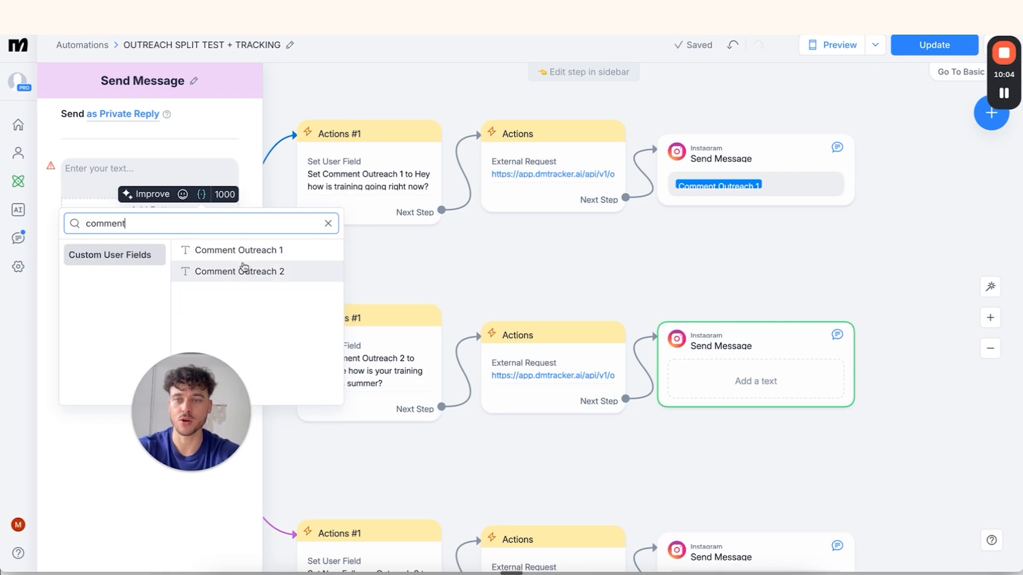
pyautogui.click(244, 270)
pyautogui.click(560, 270)
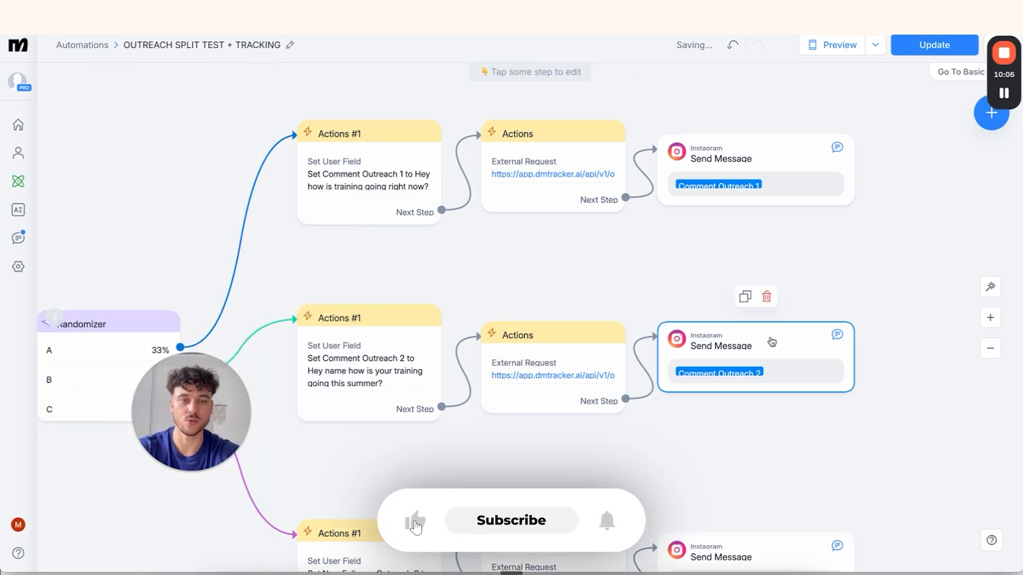
pyautogui.click(538, 348)
# Delete 'New Follower' from branch B's request outreach_reason and copy 'Commented Post' from DM Tracker
pyautogui.click(160, 170)
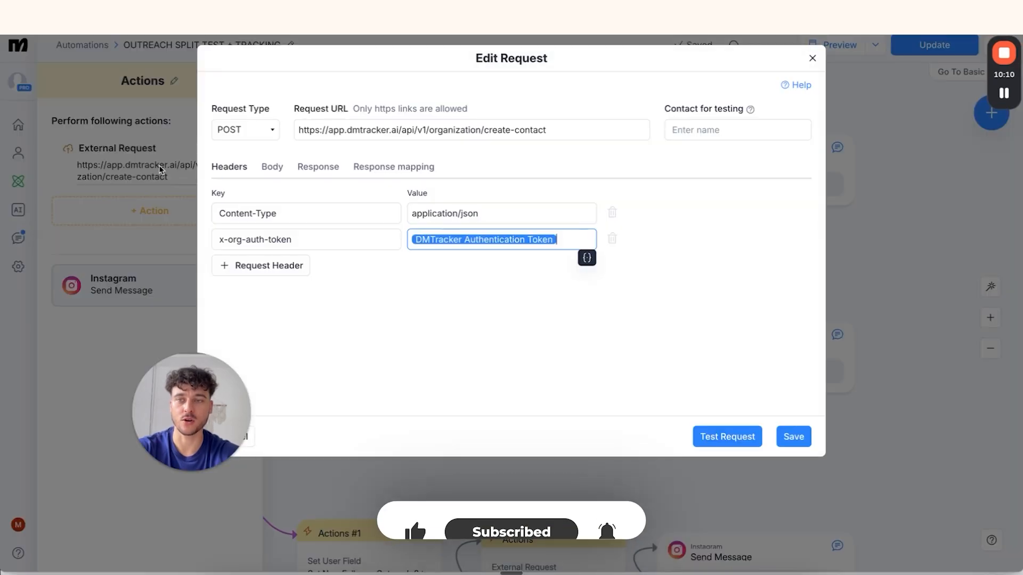
pyautogui.click(269, 168)
pyautogui.click(419, 272)
pyautogui.moveTo(430, 283); pyautogui.dragTo(374, 283)
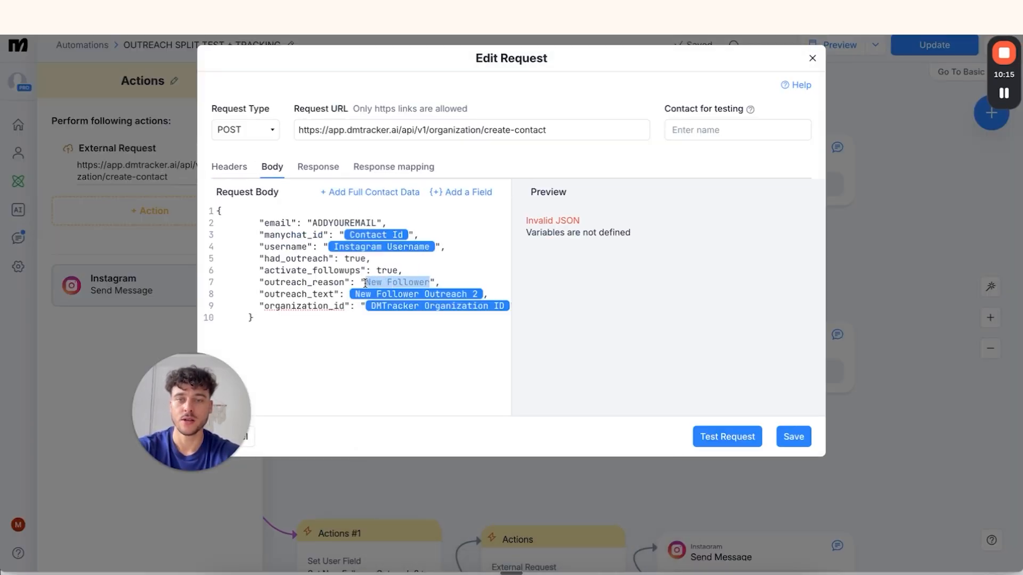
pyautogui.press('BackSpace')
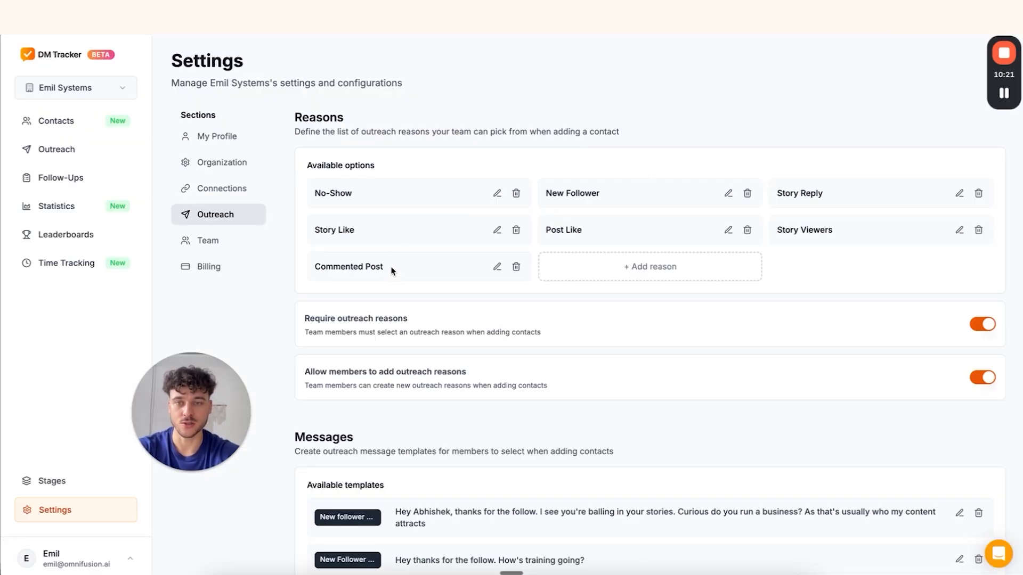
pyautogui.moveTo(393, 272); pyautogui.dragTo(324, 270)
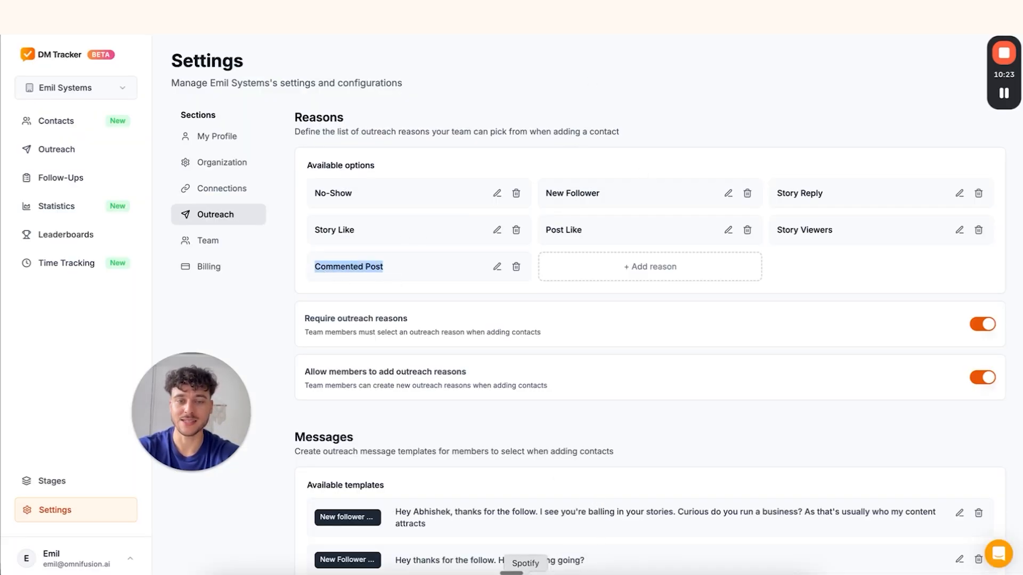
pyautogui.click(700, 571)
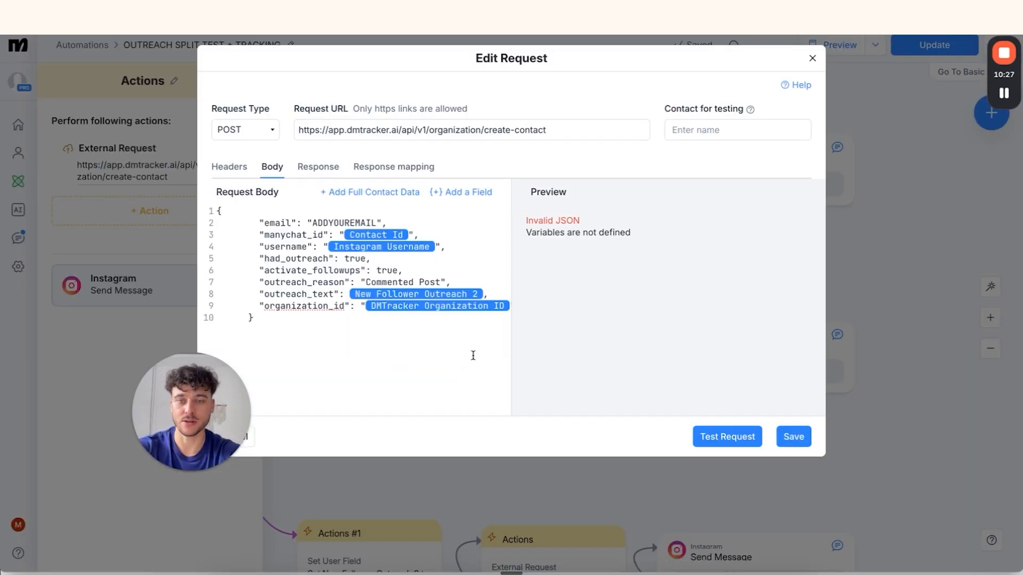
# Swap the request's outreach text to Comment Outreach 2 with Encode to JSON enabled
pyautogui.click(466, 294)
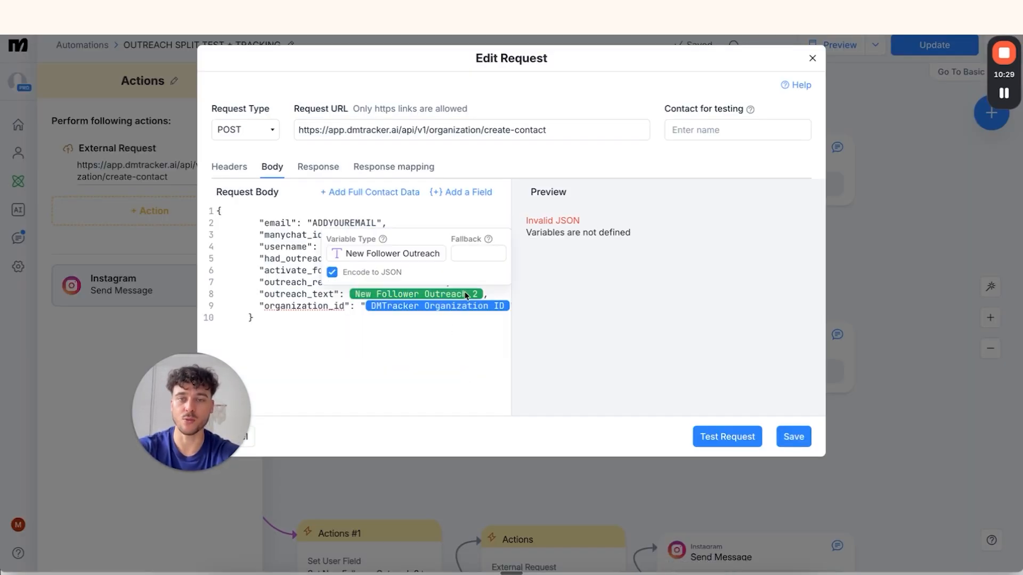
pyautogui.click(487, 293)
pyautogui.moveTo(481, 292); pyautogui.dragTo(350, 294)
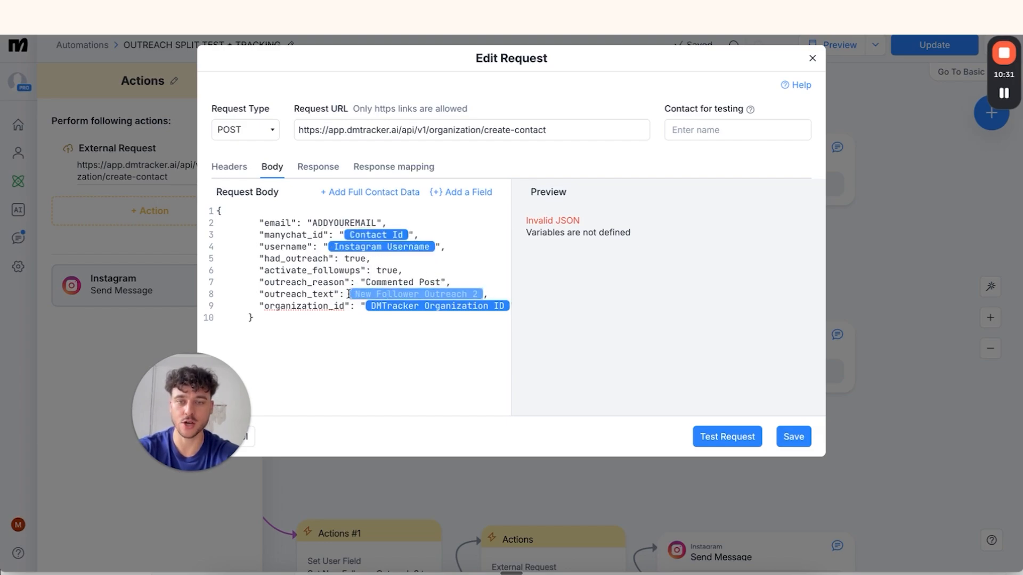
pyautogui.press('BackSpace')
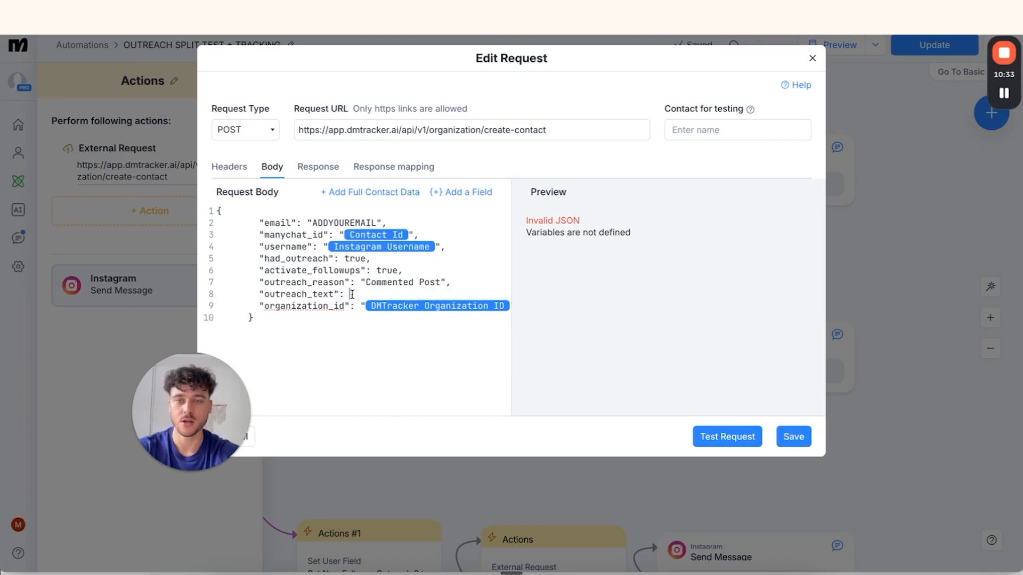
pyautogui.click(453, 194)
pyautogui.write('comment')
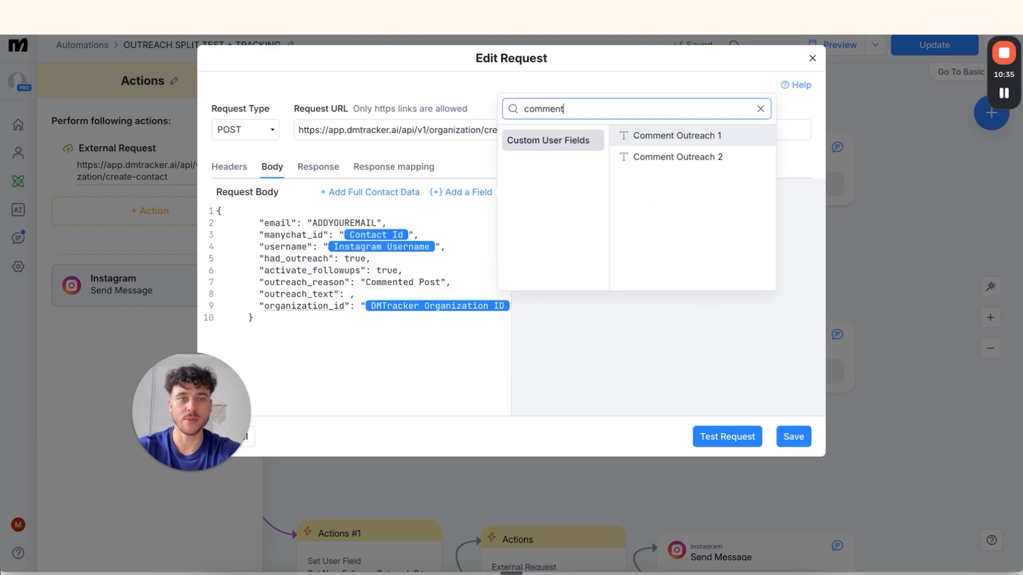
pyautogui.click(680, 156)
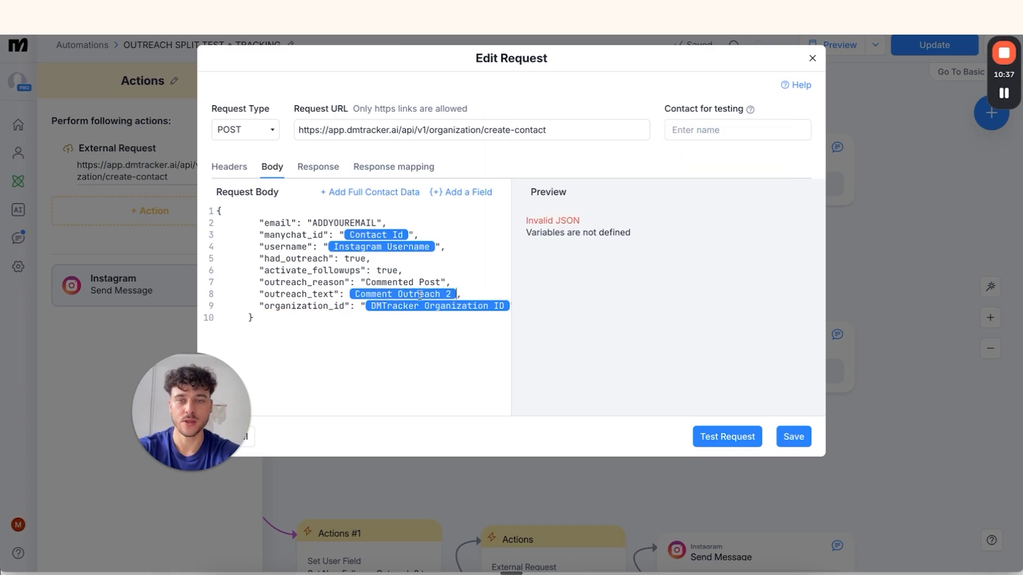
pyautogui.click(391, 295)
pyautogui.click(319, 273)
pyautogui.click(596, 298)
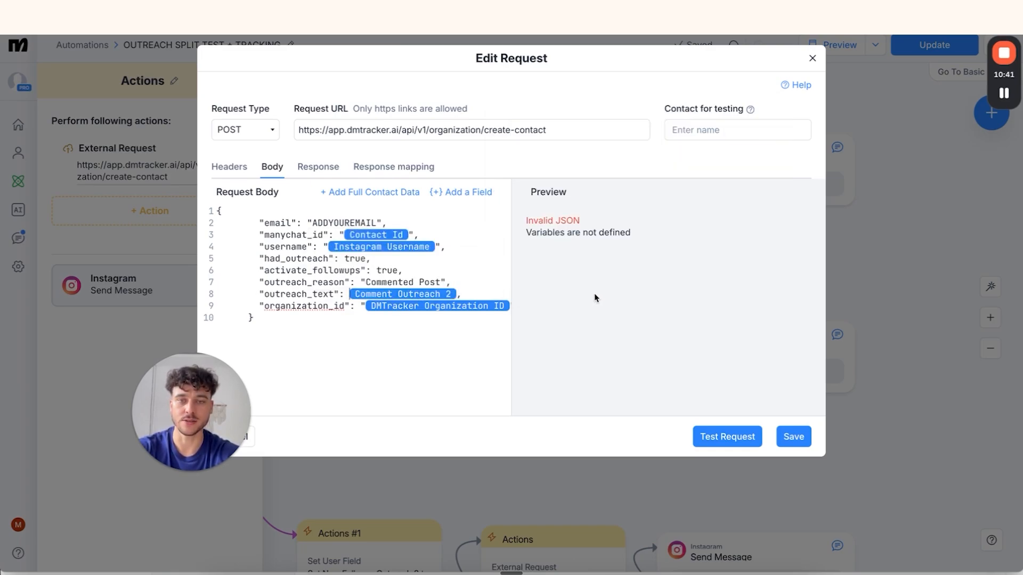
# Replace the ADDYOUREMAIL placeholder with the account e-mail address and save the request
pyautogui.doubleClick(327, 223)
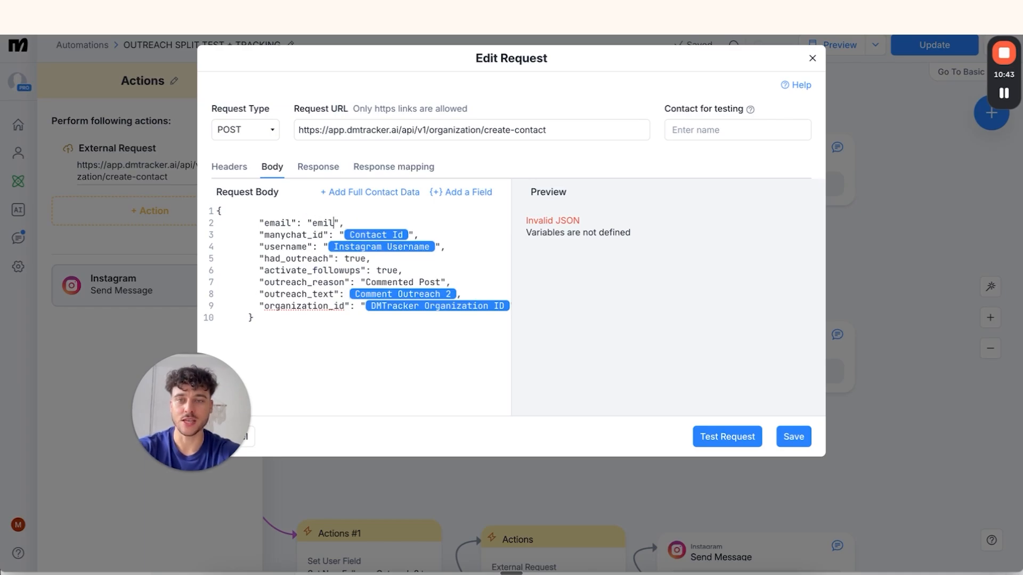
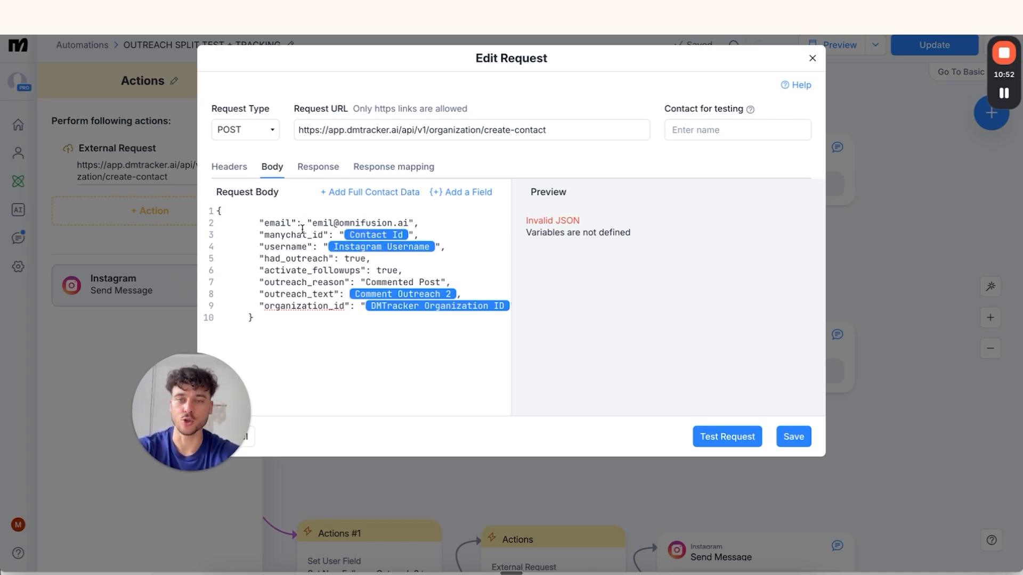
pyautogui.moveTo(313, 223); pyautogui.dragTo(397, 222)
pyautogui.click(794, 436)
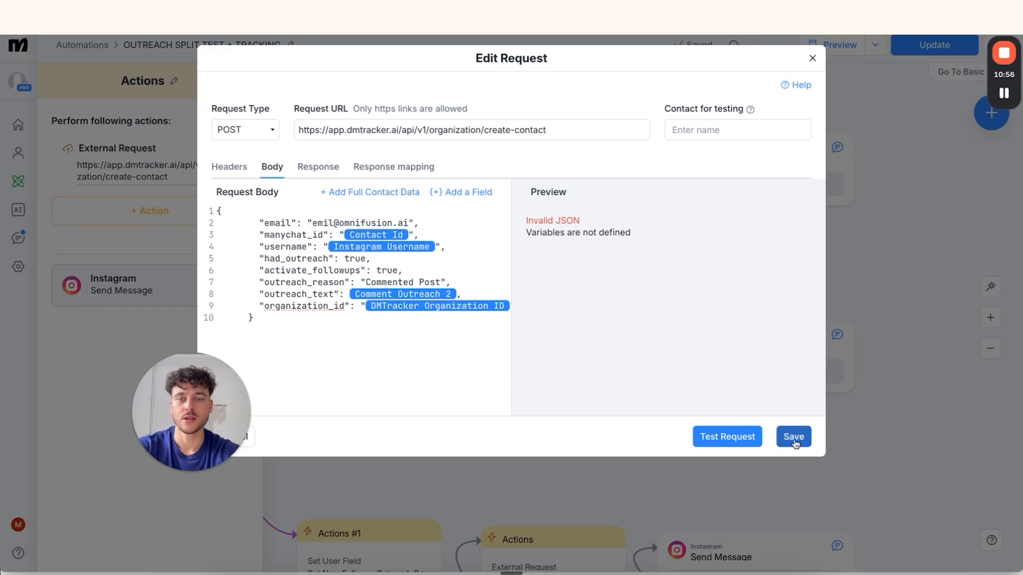
pyautogui.scroll(-5, 572, 471)
pyautogui.click(480, 320)
# Create a new user field 'Comment Outreach 3' in branch C's Set User Field action
pyautogui.click(148, 167)
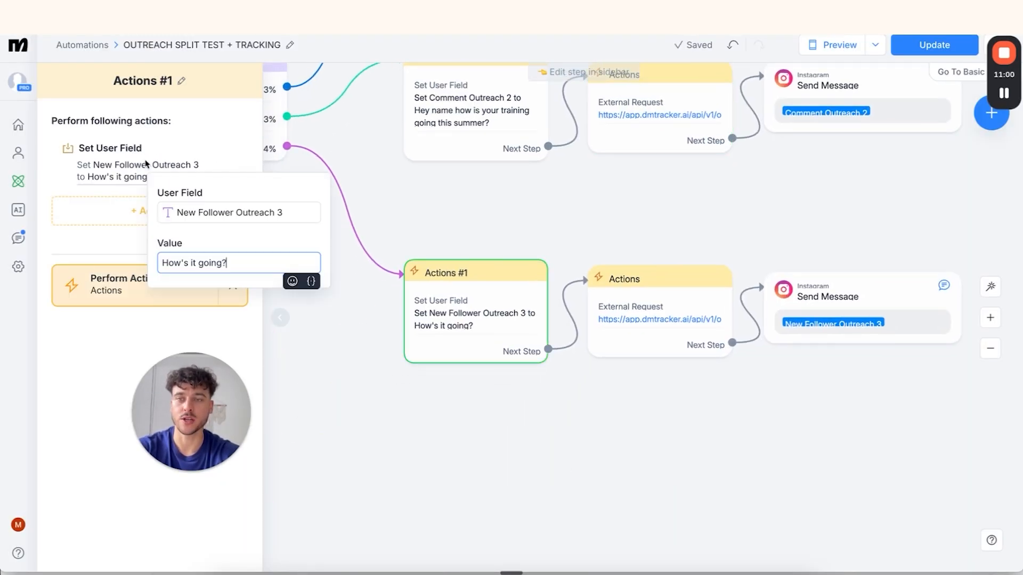
pyautogui.click(229, 212)
pyautogui.hotkey('ctrl', 'a')
pyautogui.press('BackSpace')
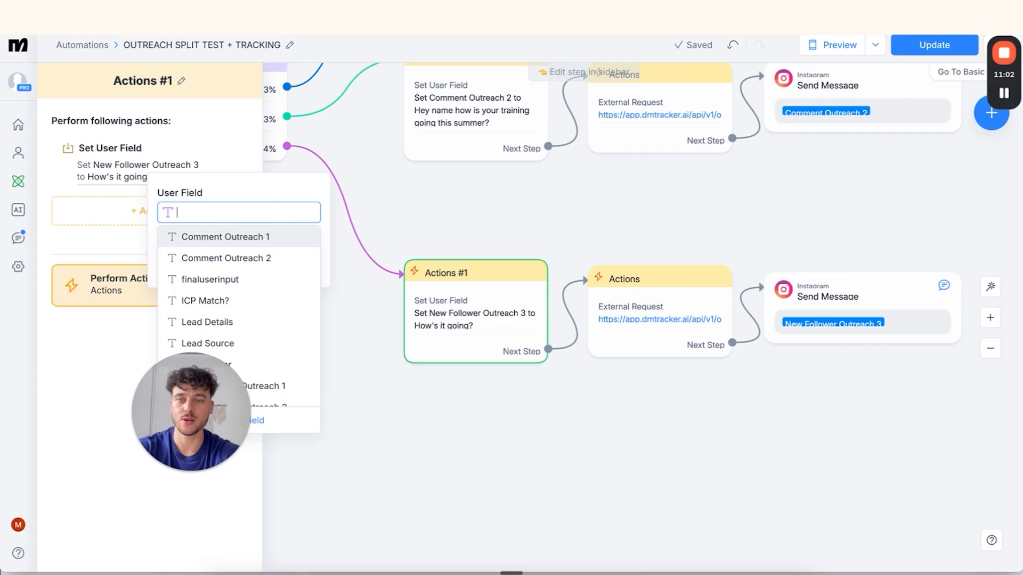
pyautogui.scroll(-1, 263, 394)
pyautogui.click(261, 422)
pyautogui.write('C')
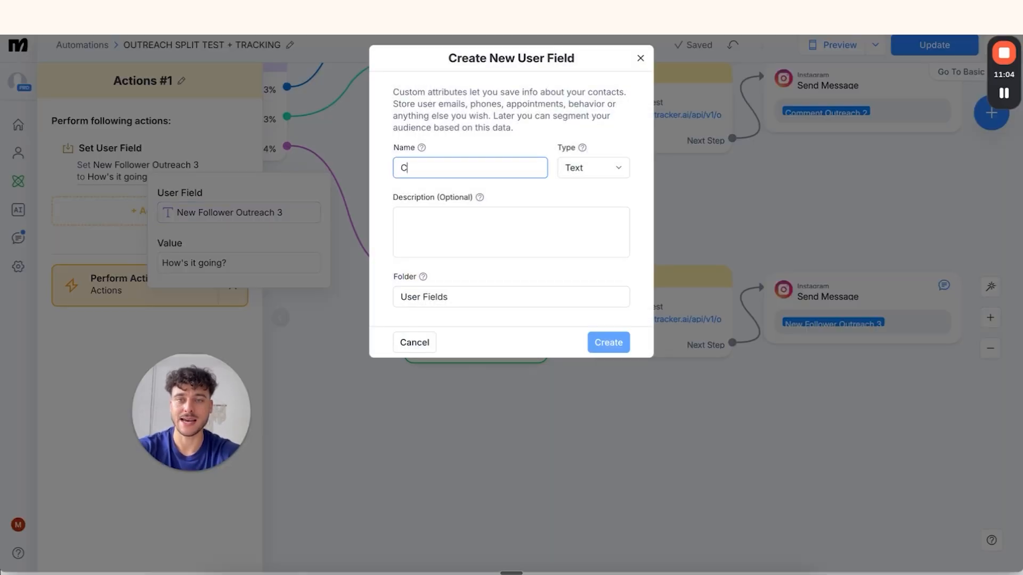
pyautogui.write('omment Outreach 3')
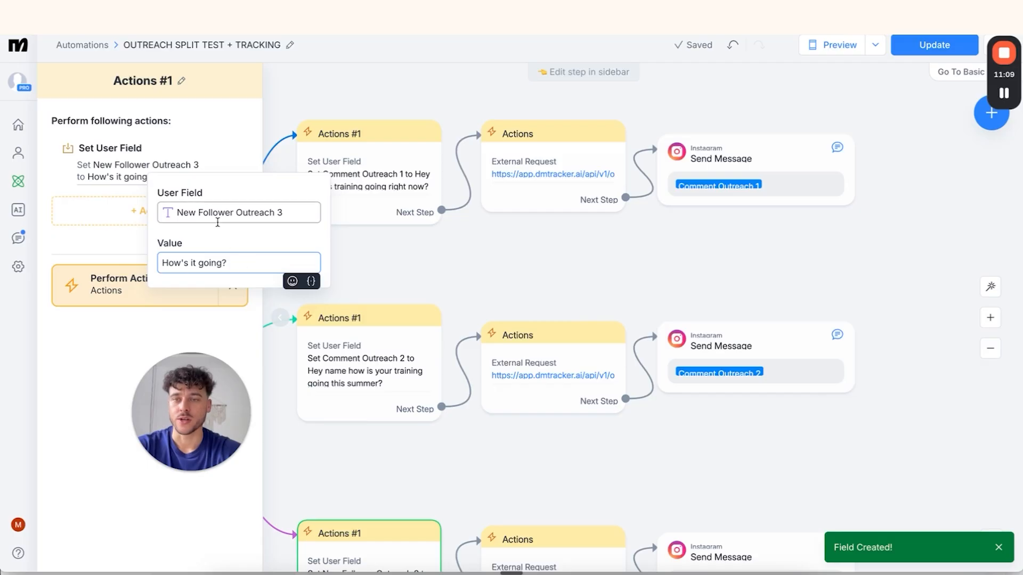
# Set the Comment Outreach 3 field to "How's it going?"
pyautogui.click(224, 213)
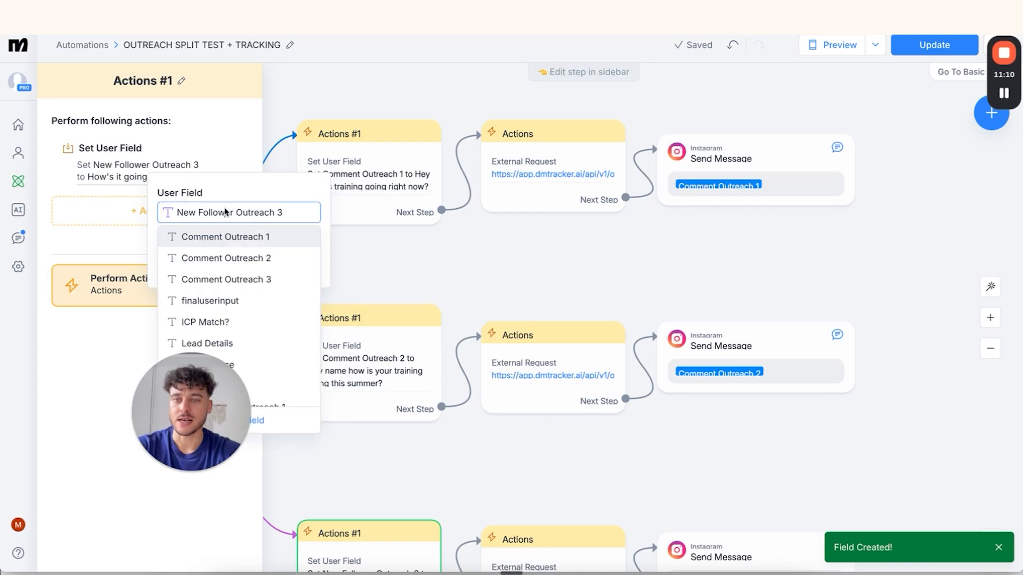
pyautogui.click(225, 279)
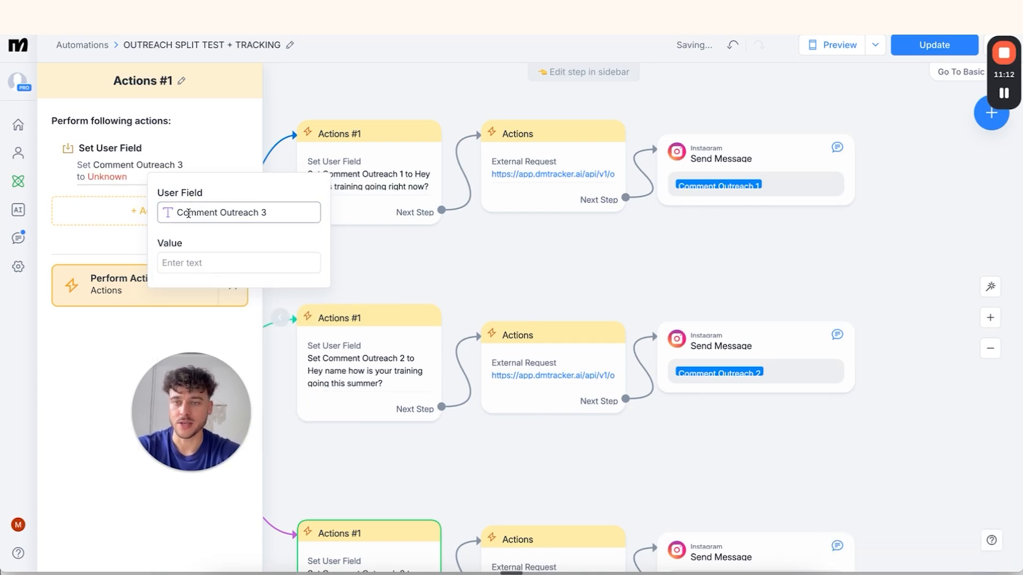
pyautogui.click(206, 262)
pyautogui.write("How's")
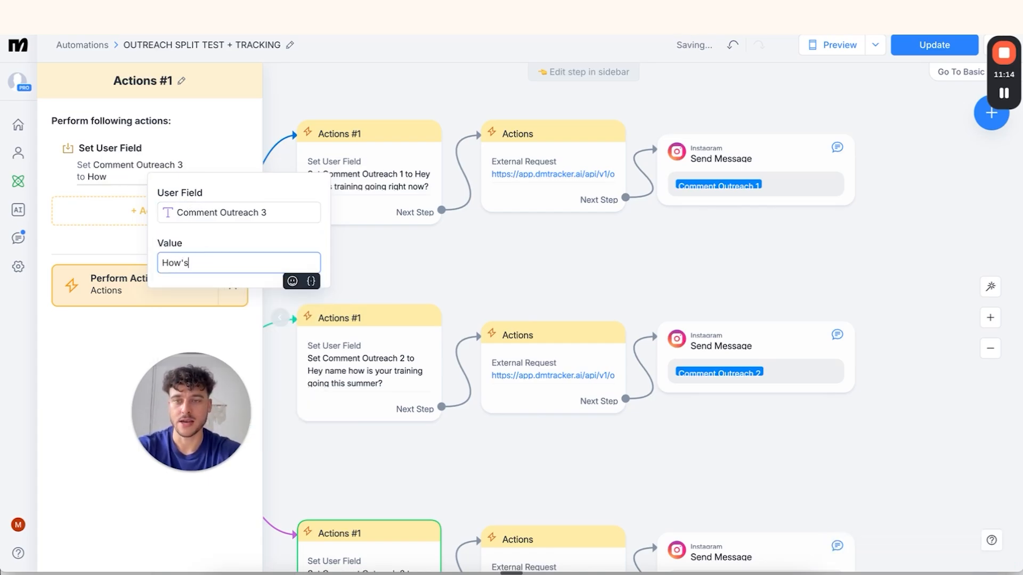
pyautogui.write(' it going?')
pyautogui.scroll(-5, 533, 320)
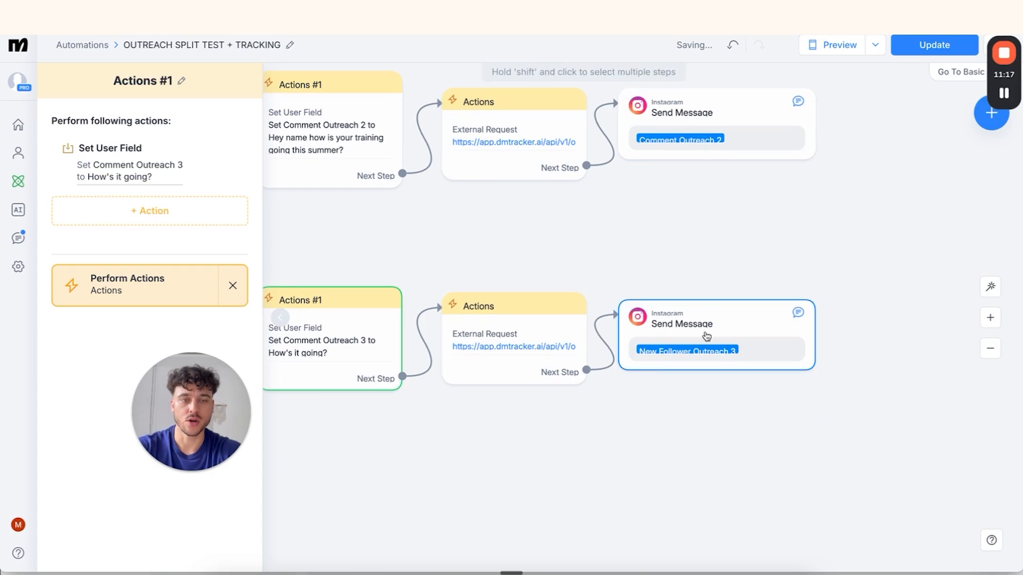
pyautogui.click(695, 341)
# Insert Comment Outreach 3 into branch C's message in place of the old variable
pyautogui.press('BackSpace')
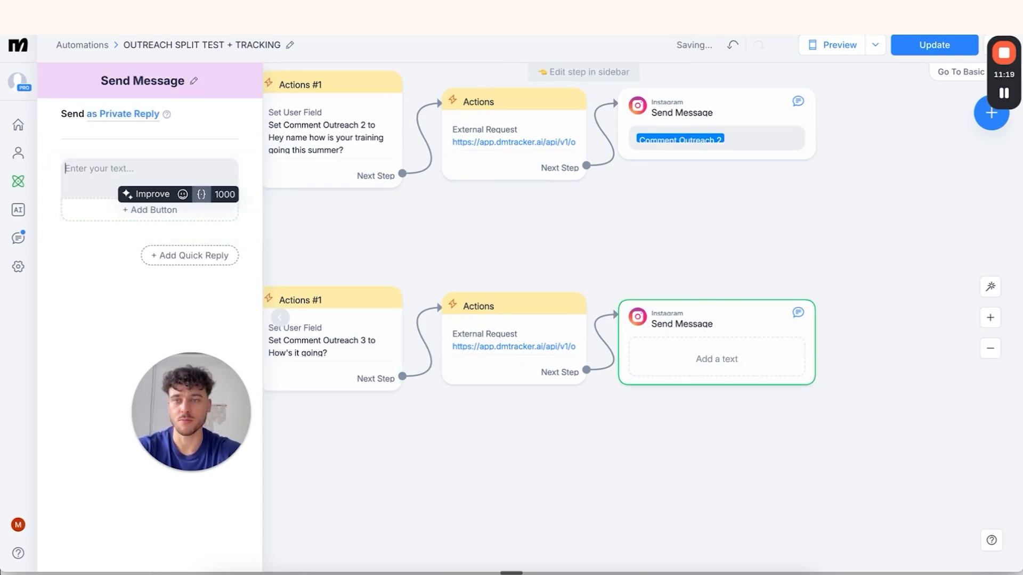
pyautogui.click(201, 195)
pyautogui.click(171, 223)
pyautogui.write('comment')
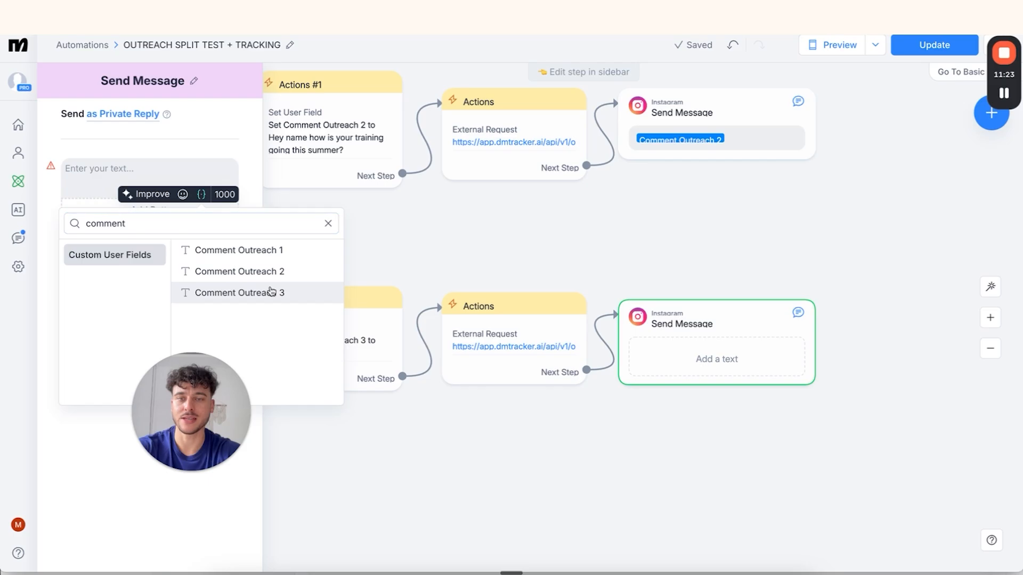
pyautogui.click(271, 291)
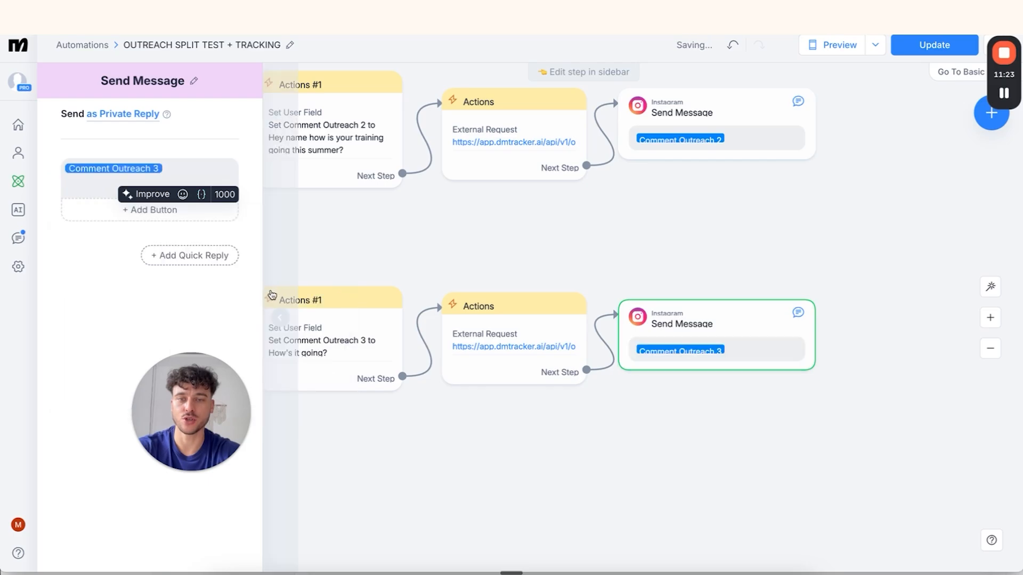
# Replace branch C's request outreach_text variable with Comment Outreach 3
pyautogui.click(507, 349)
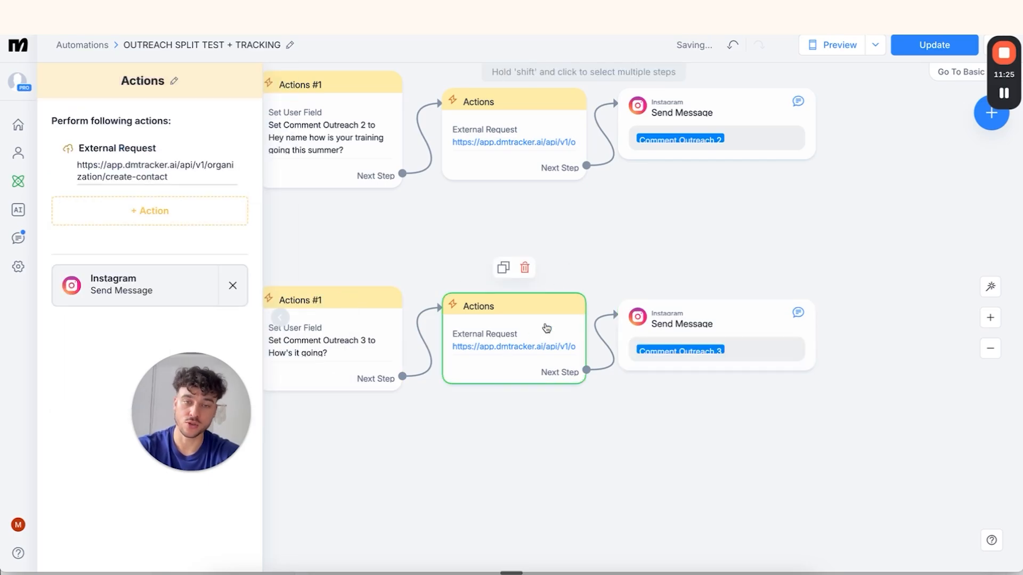
pyautogui.click(116, 156)
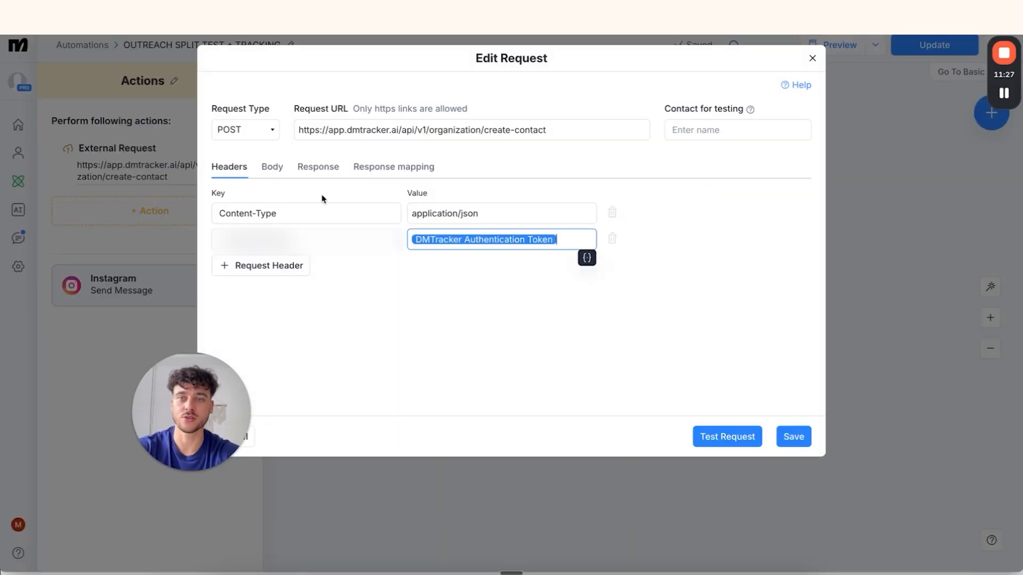
pyautogui.click(273, 169)
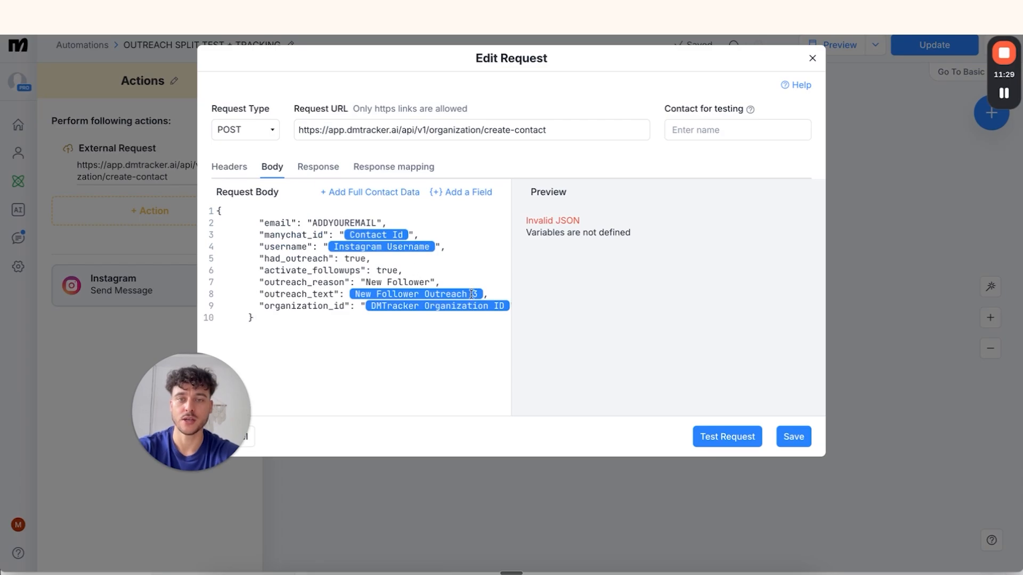
pyautogui.click(484, 293)
pyautogui.press('BackSpace')
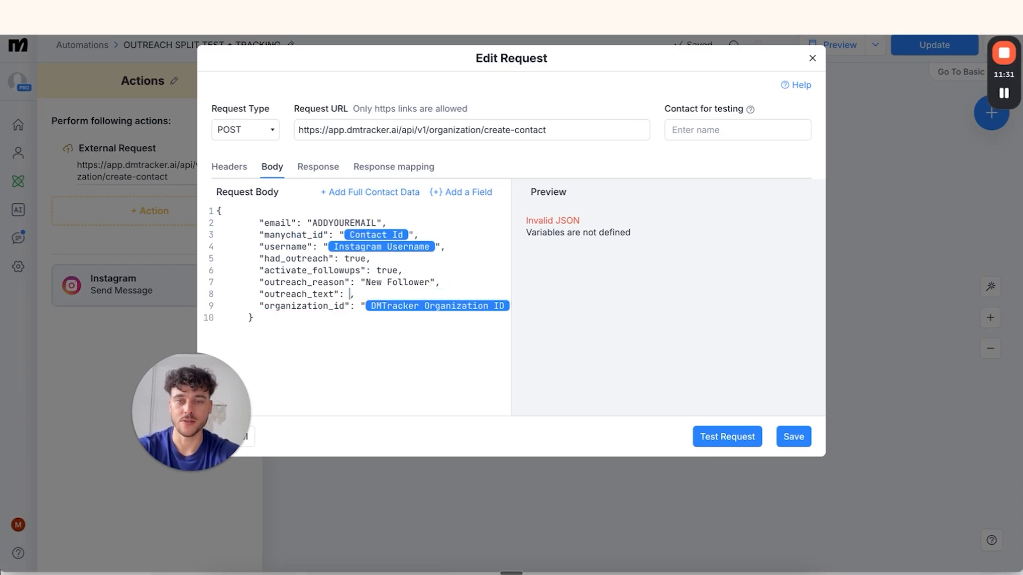
pyautogui.click(472, 195)
pyautogui.write('comment')
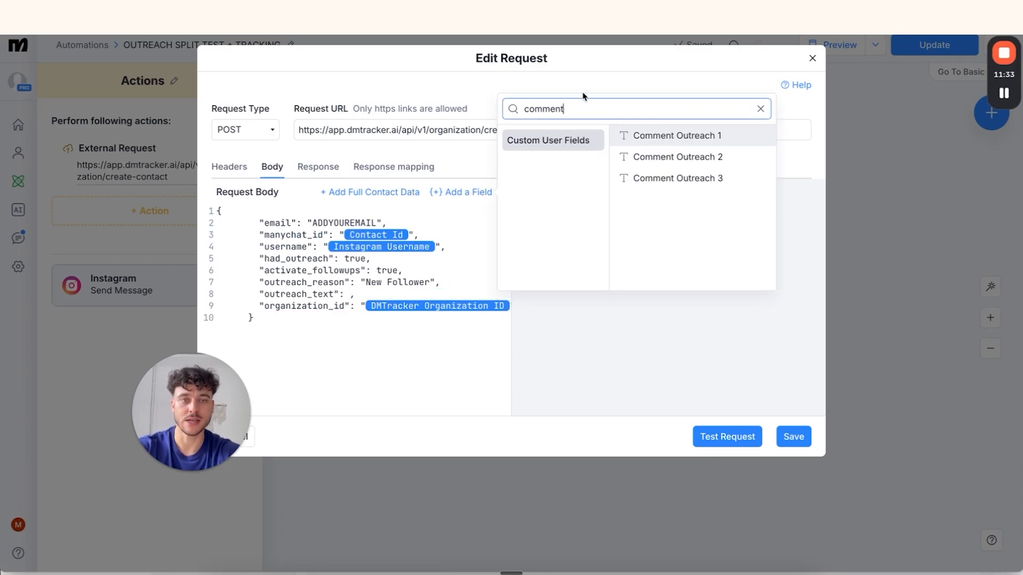
pyautogui.click(703, 175)
pyautogui.click(381, 295)
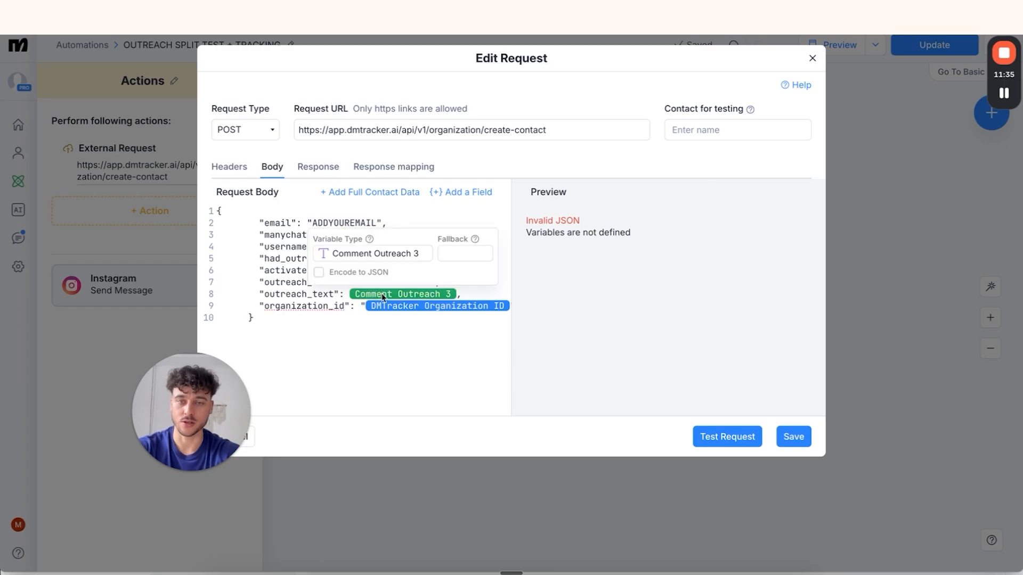
pyautogui.click(316, 305)
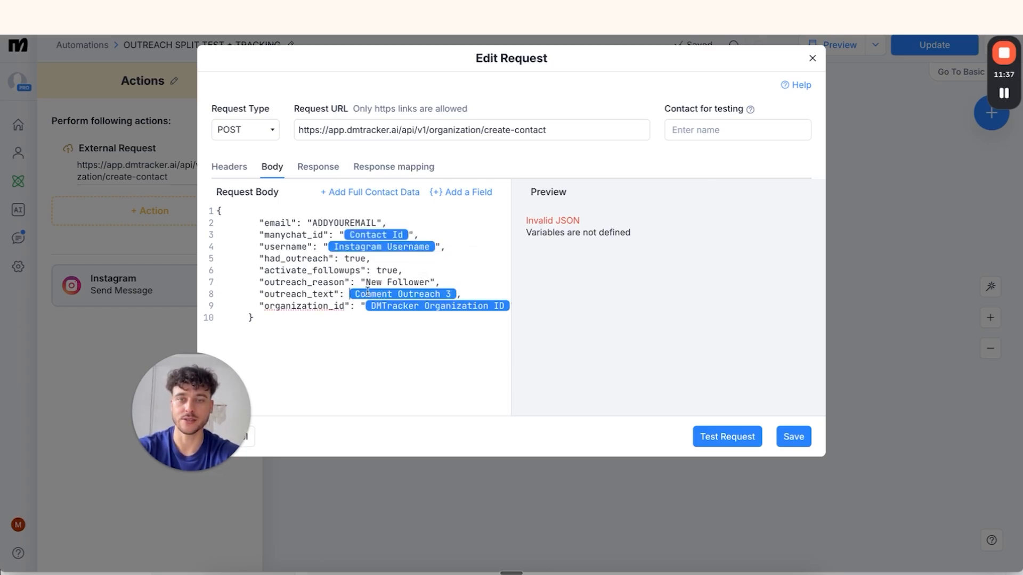
# Change outreach_reason to 'Comment Post', enter the account e-mail, and save the request
pyautogui.moveTo(364, 282); pyautogui.dragTo(427, 277)
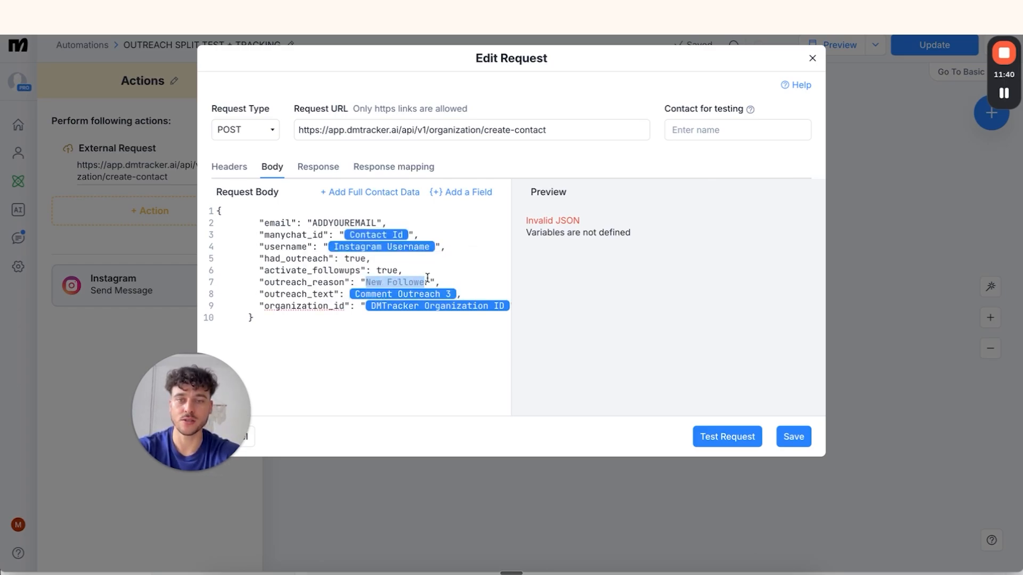
pyautogui.press('BackSpace')
pyautogui.click(251, 572)
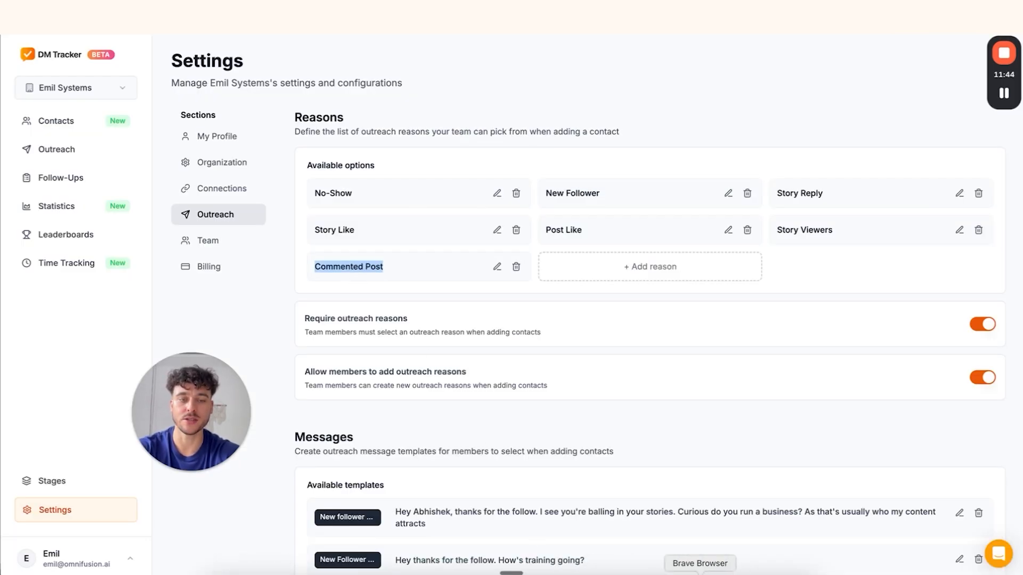
pyautogui.click(700, 571)
pyautogui.write('Comment Post",')
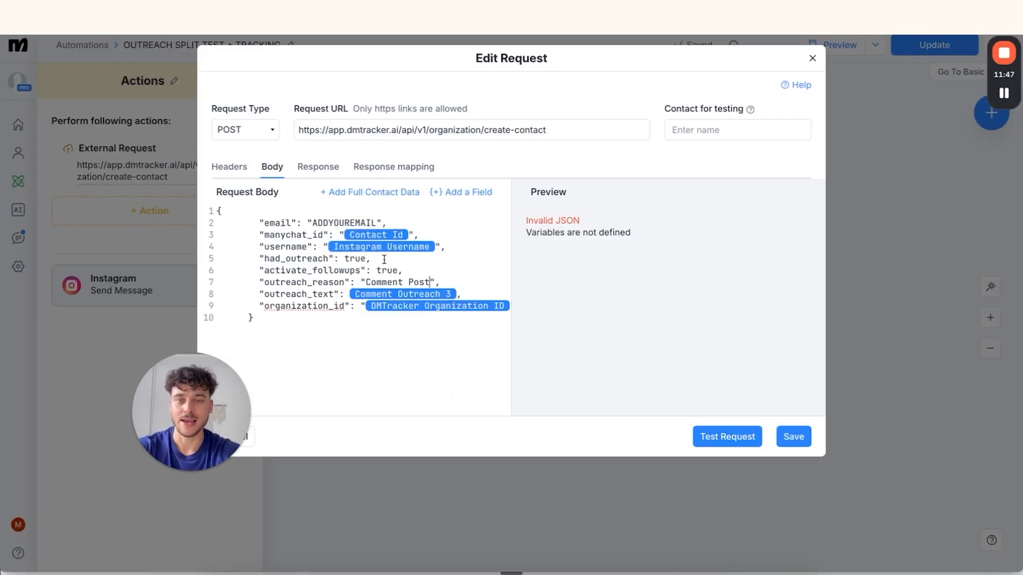
pyautogui.doubleClick(338, 223)
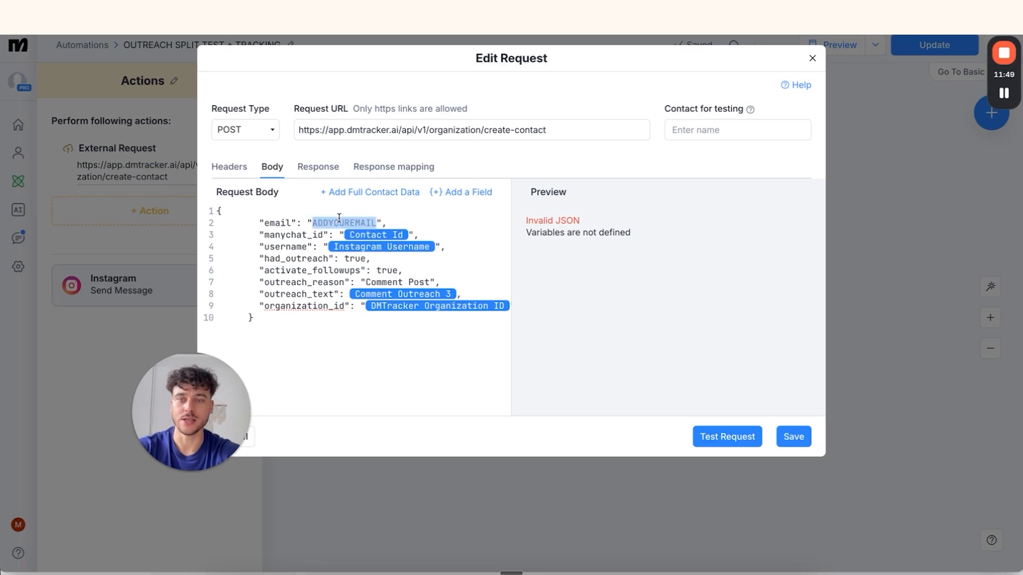
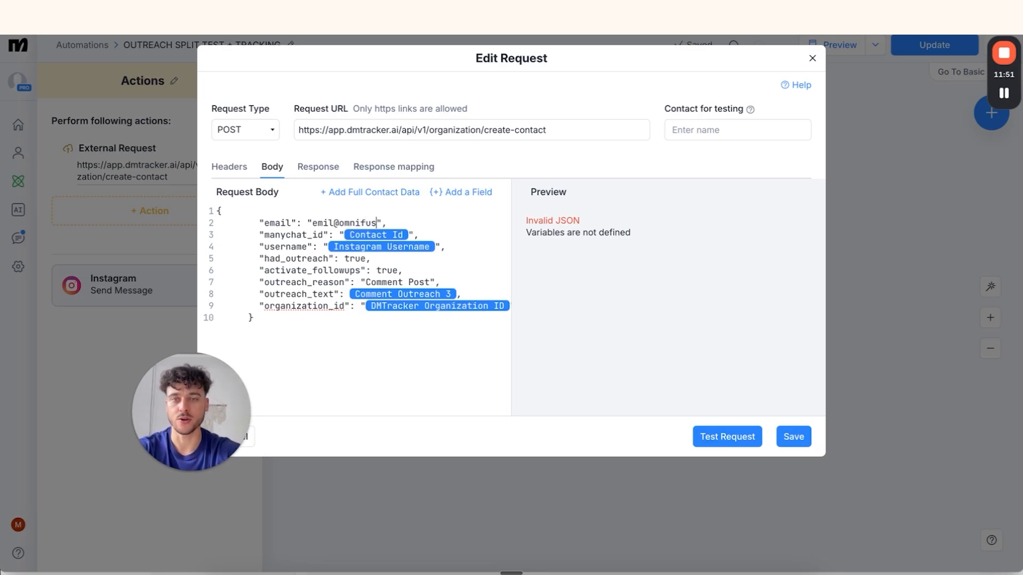
pyautogui.click(793, 437)
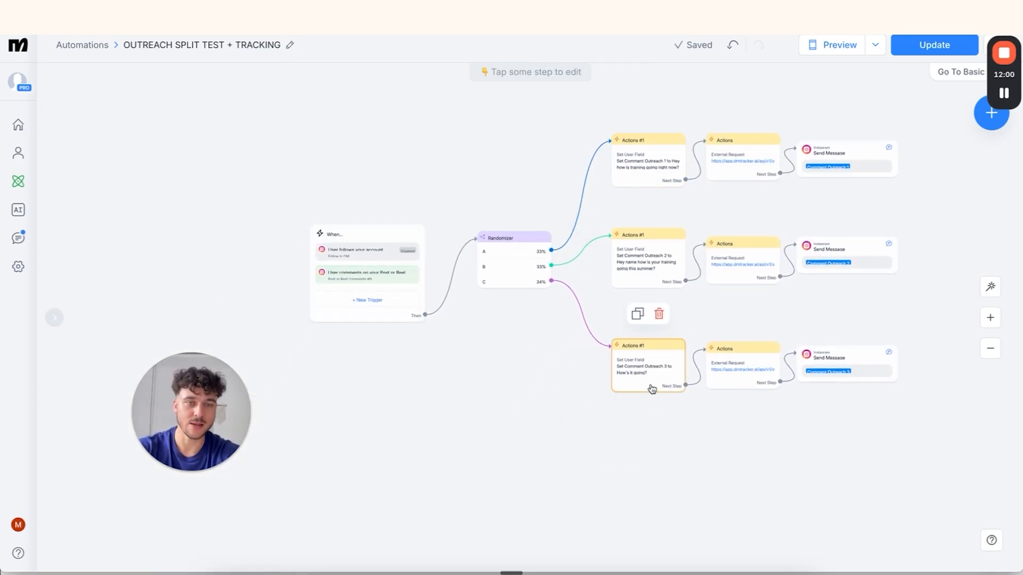
# Review the flow and publish the OUTREACH SPLIT TEST + TRACKING automation with Update
pyautogui.hscroll(2, 652, 390)
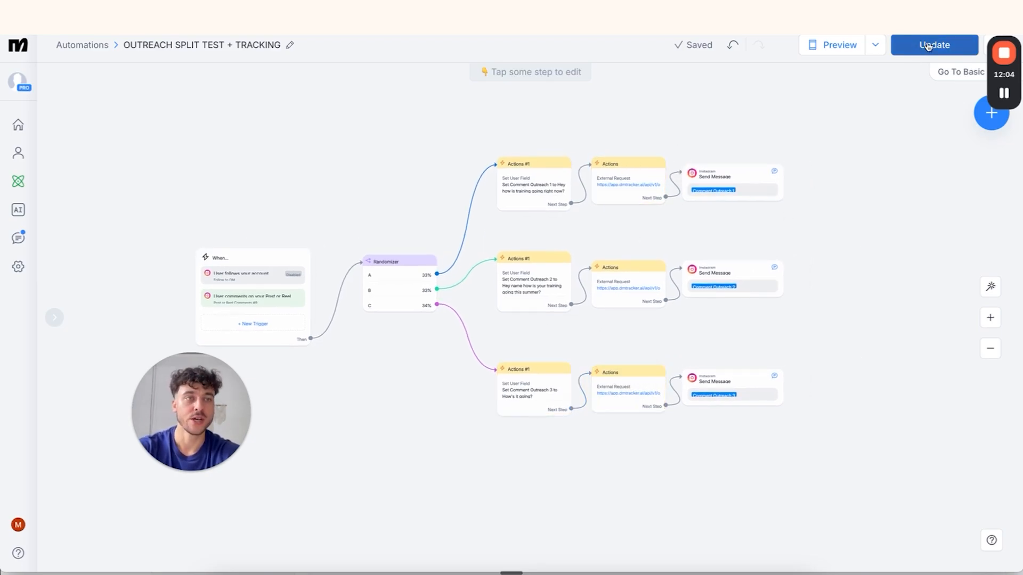
pyautogui.click(931, 47)
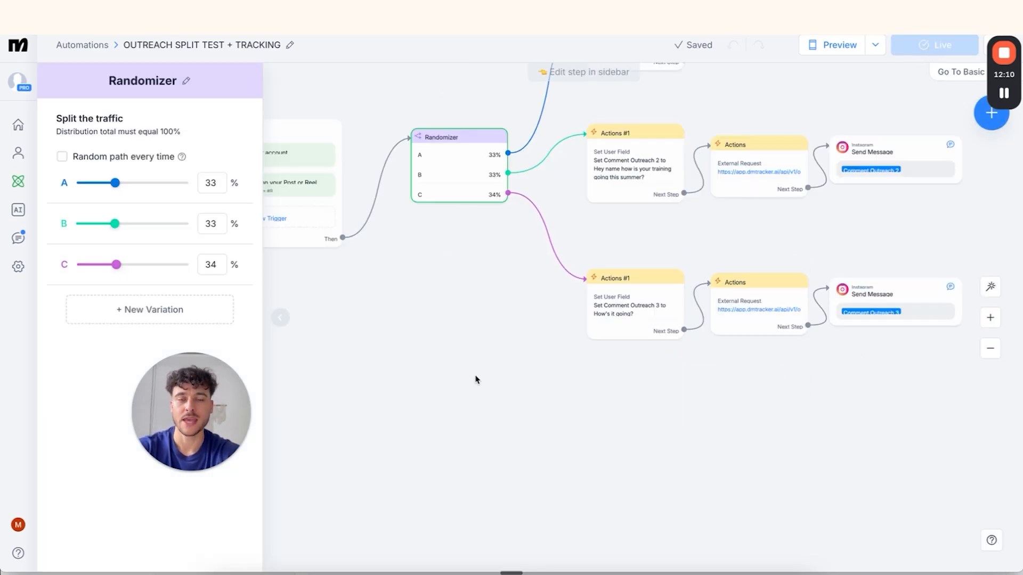
# Add a fourth randomizer variation D, splitting traffic 25% each
pyautogui.click(477, 376)
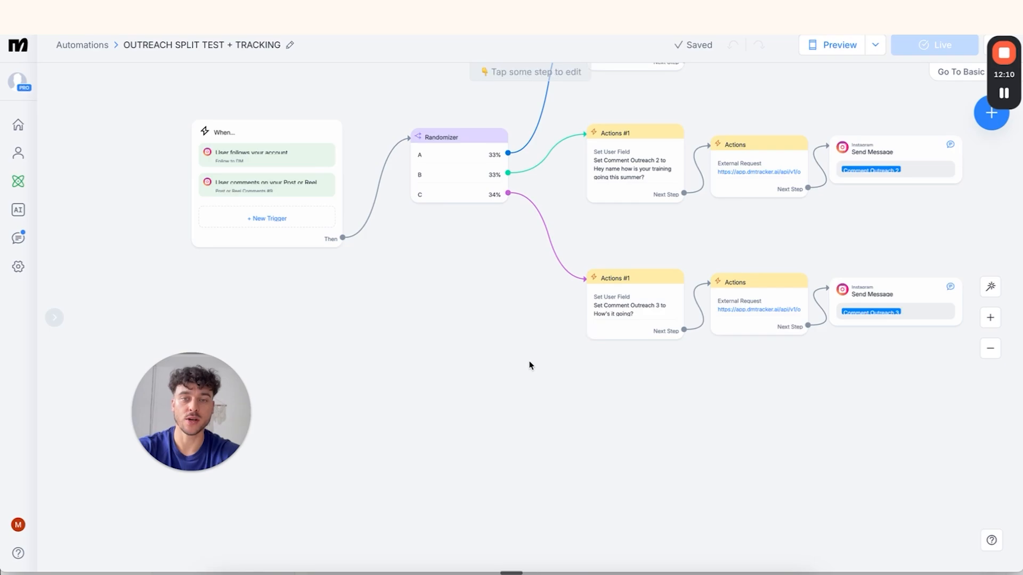
pyautogui.click(461, 178)
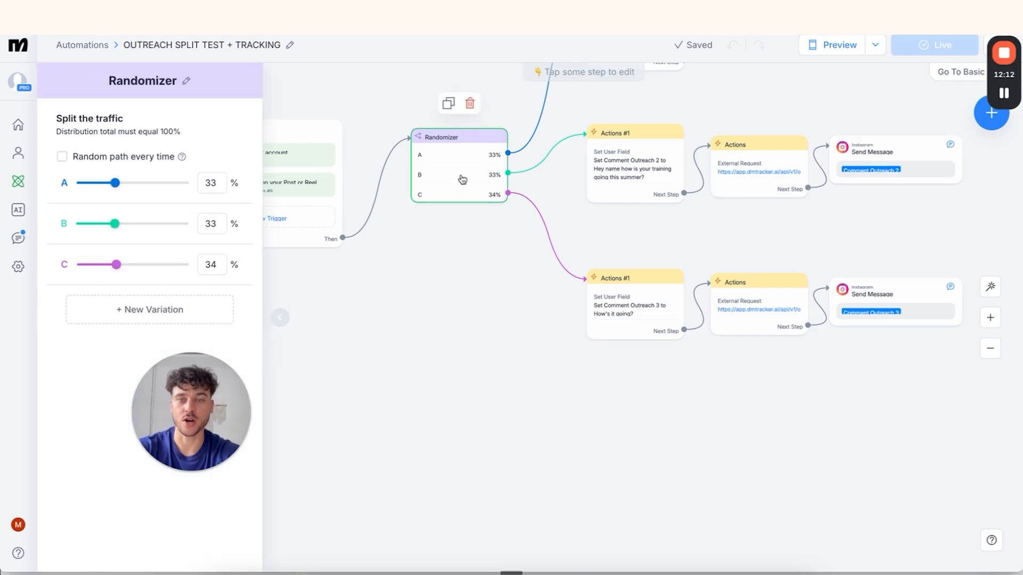
pyautogui.click(149, 314)
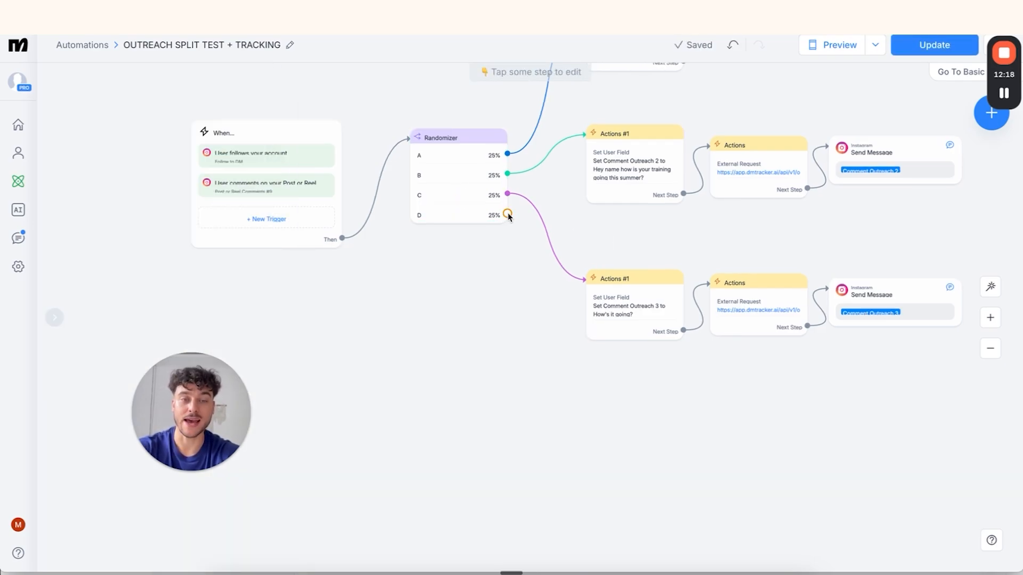
# Duplicate branch C's user field, request and message steps below it and connect variation D to the copy
pyautogui.click(492, 331)
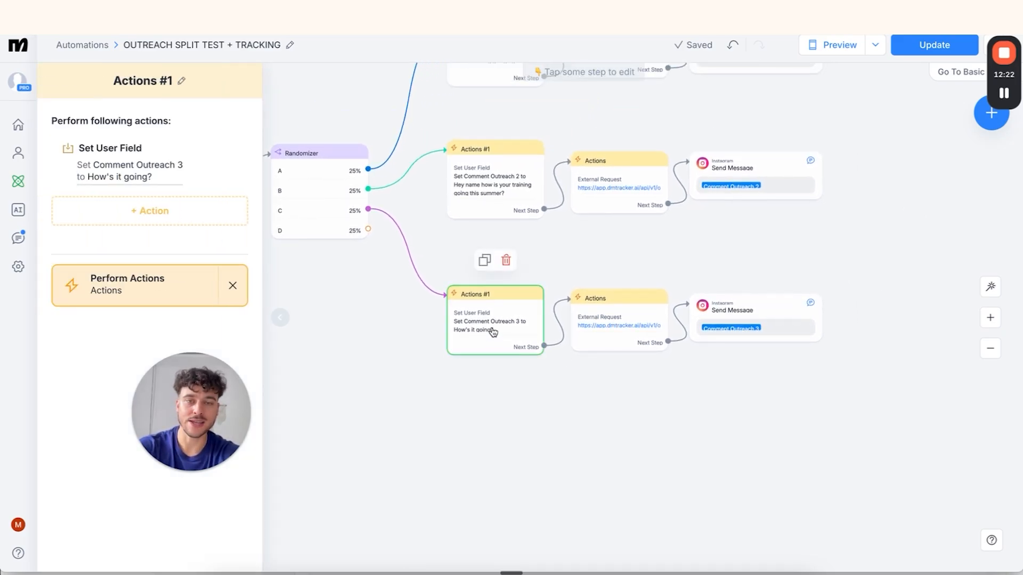
pyautogui.keyDown('shift'); pyautogui.click(588, 320); pyautogui.keyUp('shift')
pyautogui.keyDown('shift'); pyautogui.click(740, 309); pyautogui.keyUp('shift')
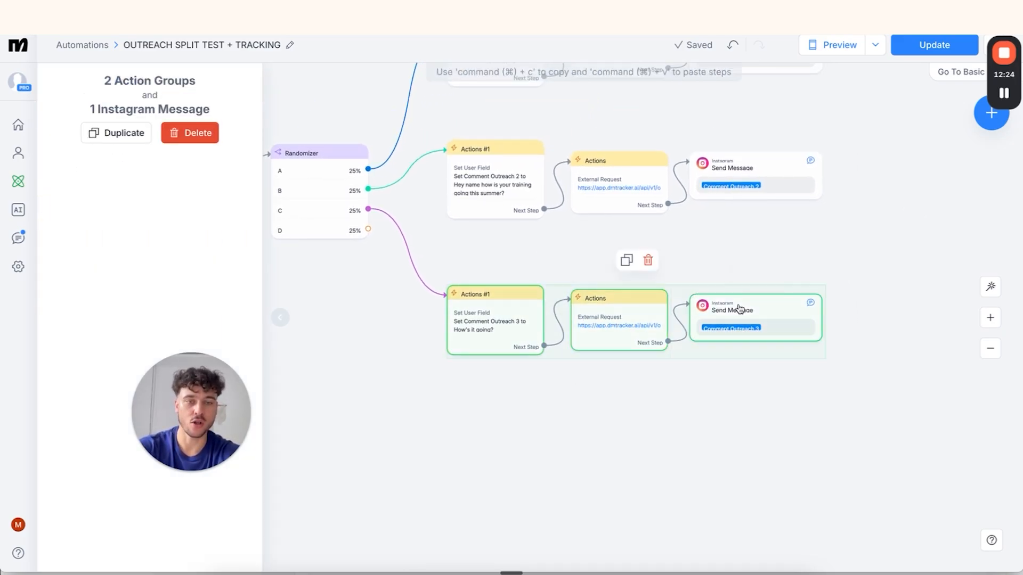
pyautogui.click(115, 133)
pyautogui.moveTo(659, 364); pyautogui.dragTo(463, 446)
pyautogui.moveTo(367, 230)
pyautogui.mouseDown()
pyautogui.moveTo(420, 361)
pyautogui.moveTo(484, 447)
pyautogui.moveTo(512, 445)
pyautogui.mouseUp()
# Select the full Comment Outreach 2 message text in branch B's user field step
pyautogui.click(536, 444)
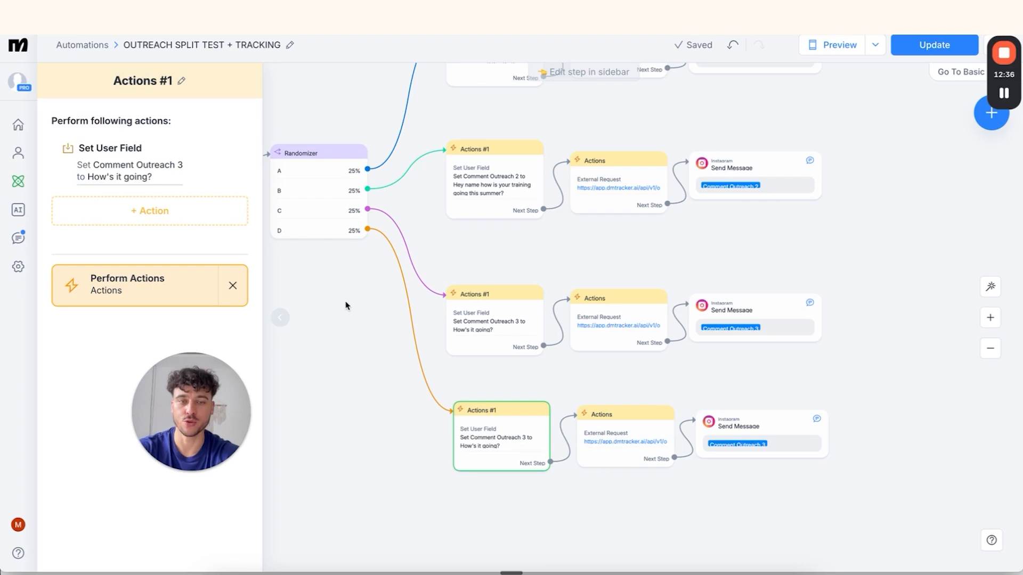
pyautogui.scroll(2, 471, 269)
pyautogui.scroll(1, 471, 269)
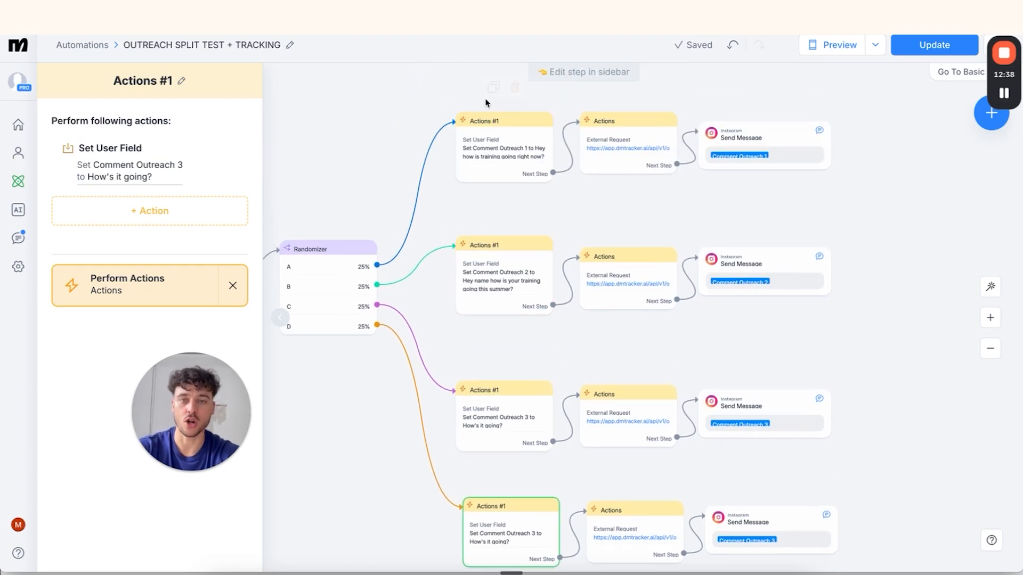
pyautogui.scroll(-1, 441, 363)
pyautogui.hscroll(-1, 442, 363)
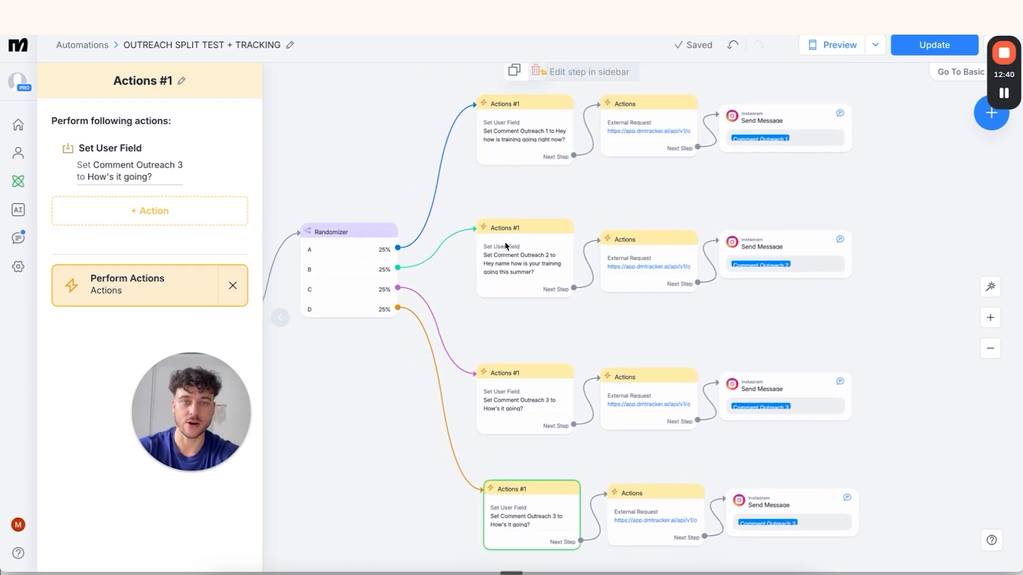
pyautogui.click(511, 412)
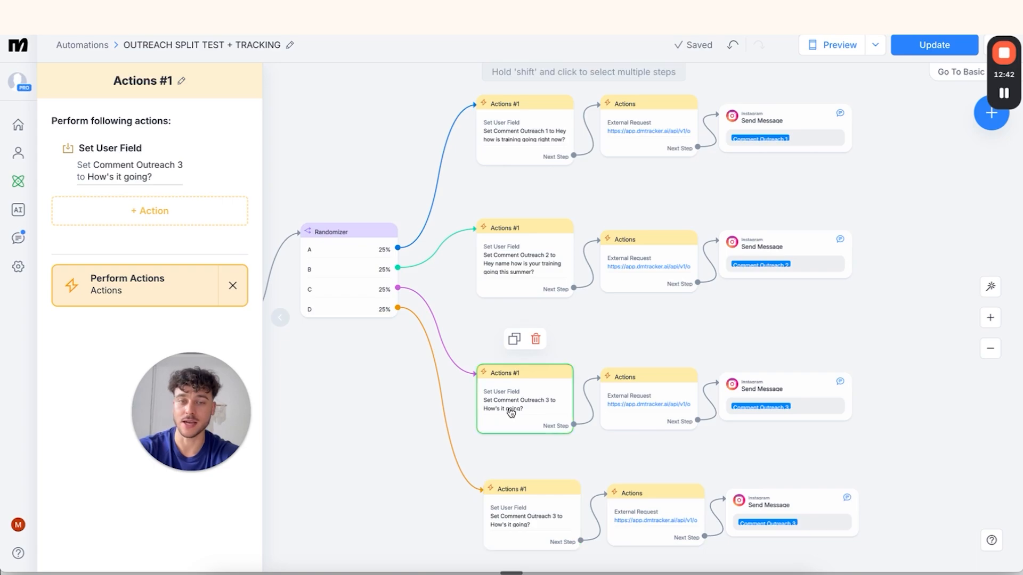
pyautogui.click(539, 277)
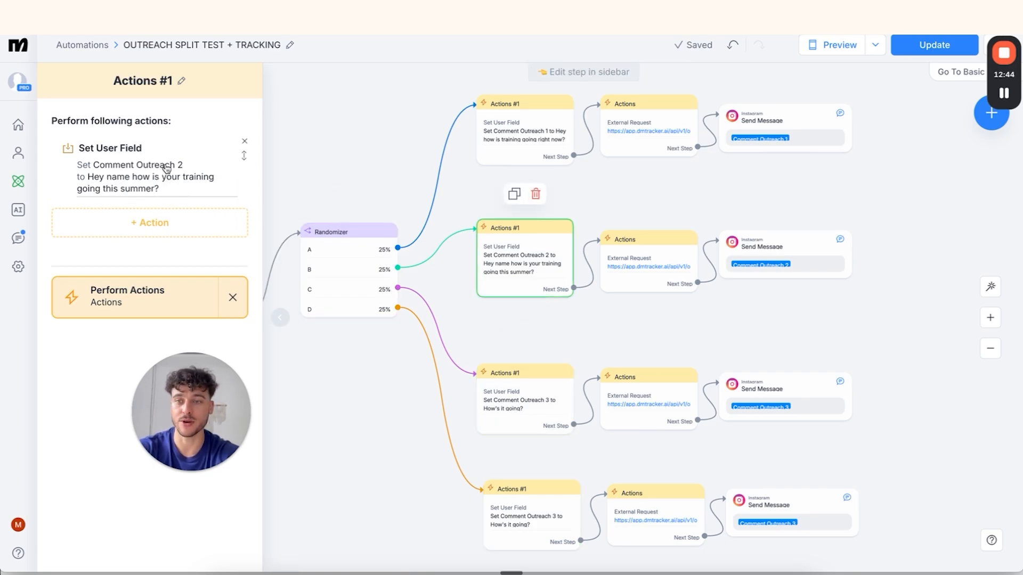
pyautogui.click(143, 183)
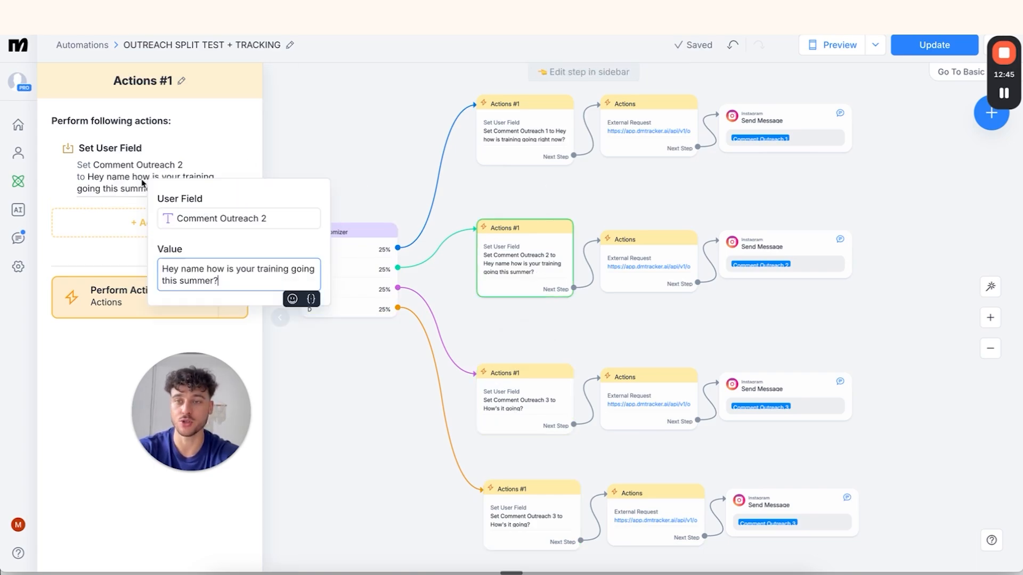
pyautogui.tripleClick(237, 273)
pyautogui.press('super+c')
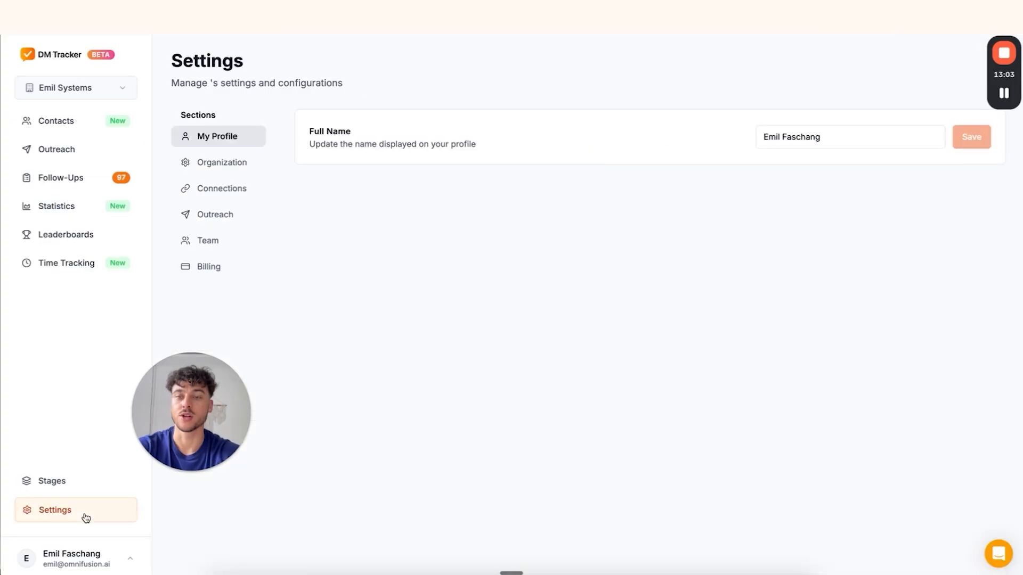
# Add an outreach message template labelled Comment Outreach 2 with the pasted summer-training message
pyautogui.click(220, 212)
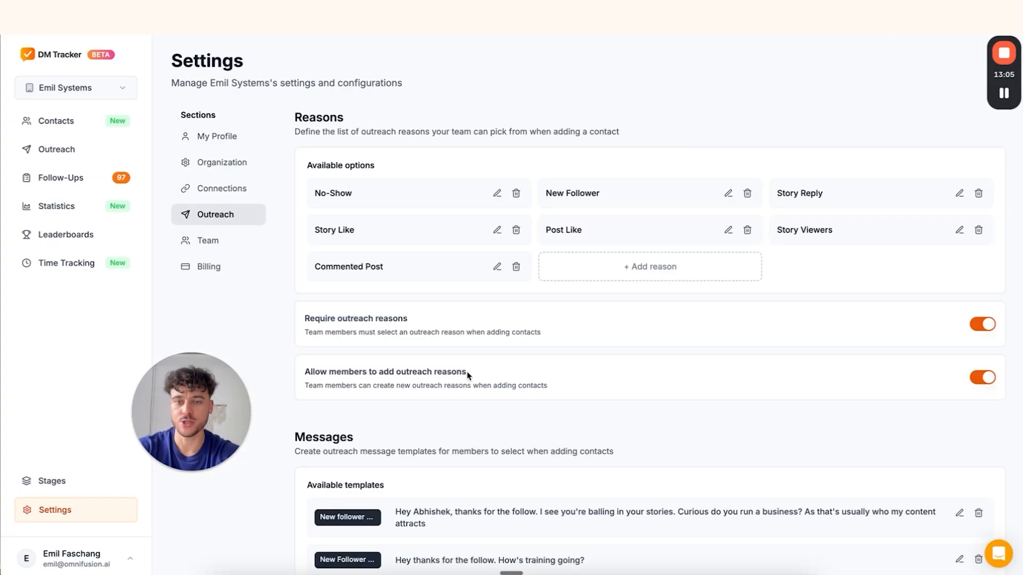
pyautogui.scroll(-5, 468, 376)
pyautogui.scroll(-5, 466, 378)
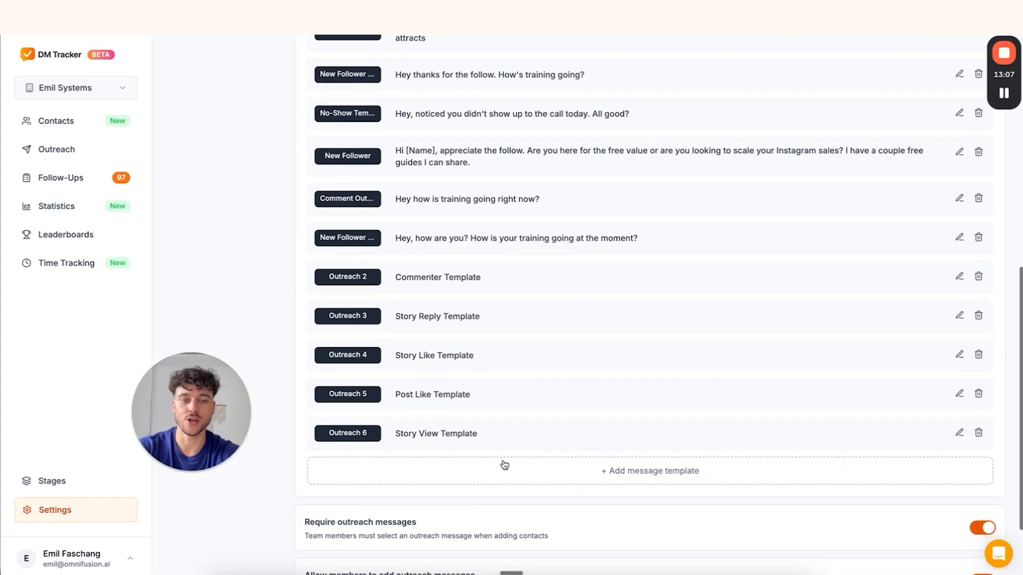
pyautogui.click(510, 471)
pyautogui.click(395, 492)
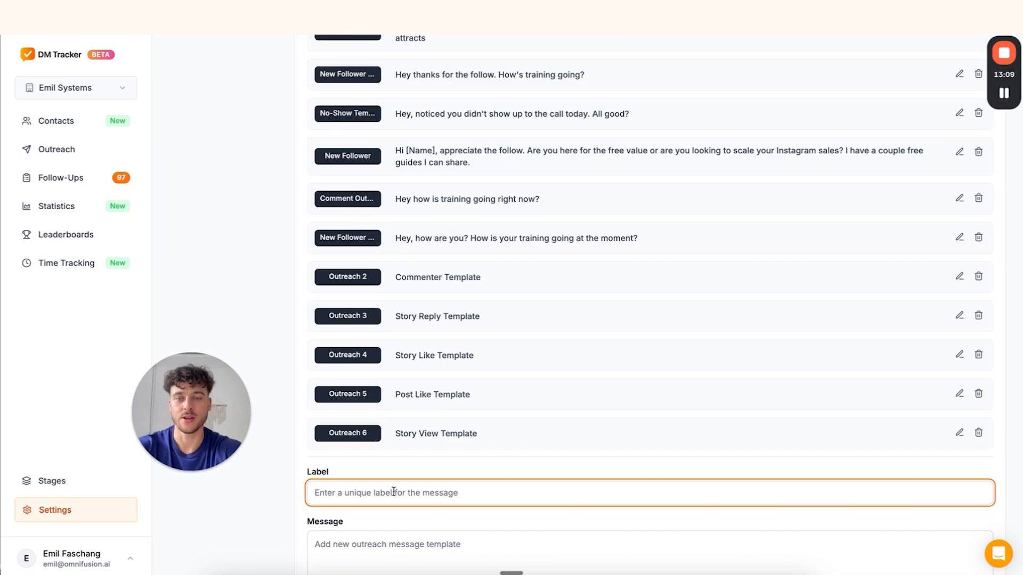
pyautogui.write('Comment Outreach')
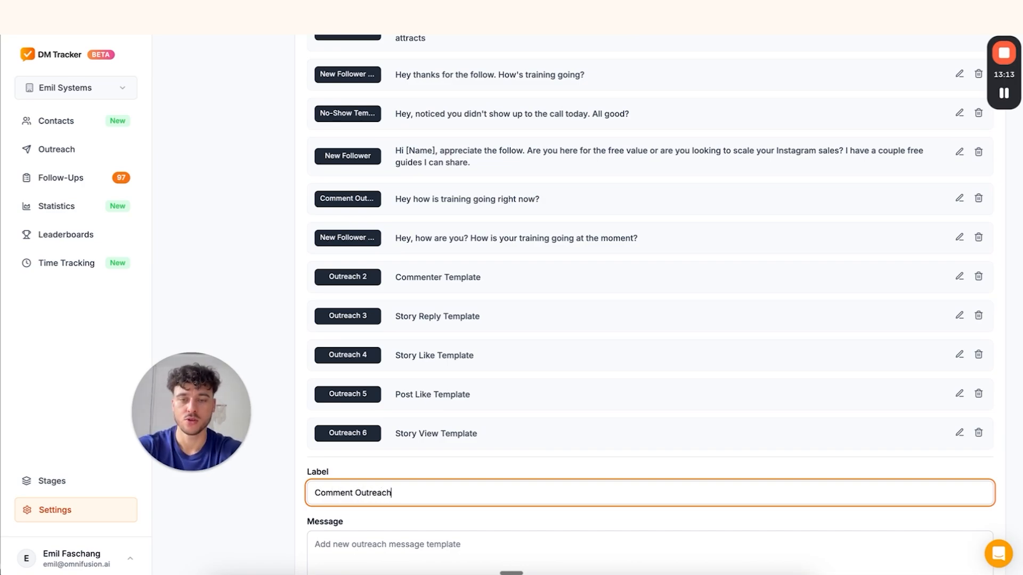
pyautogui.click(404, 553)
pyautogui.press('super+v')
pyautogui.scroll(1, 404, 553)
pyautogui.scroll(-2, 404, 553)
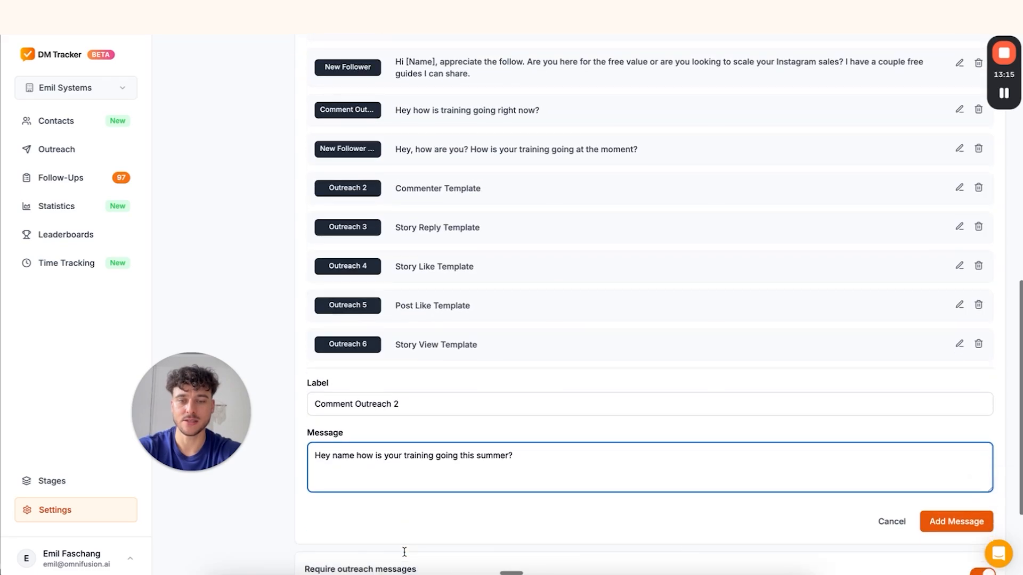
pyautogui.click(925, 527)
# Back in ManyChat, check the Comment Outreach 3 value in branch C's user field step
pyautogui.click(699, 574)
pyautogui.click(520, 384)
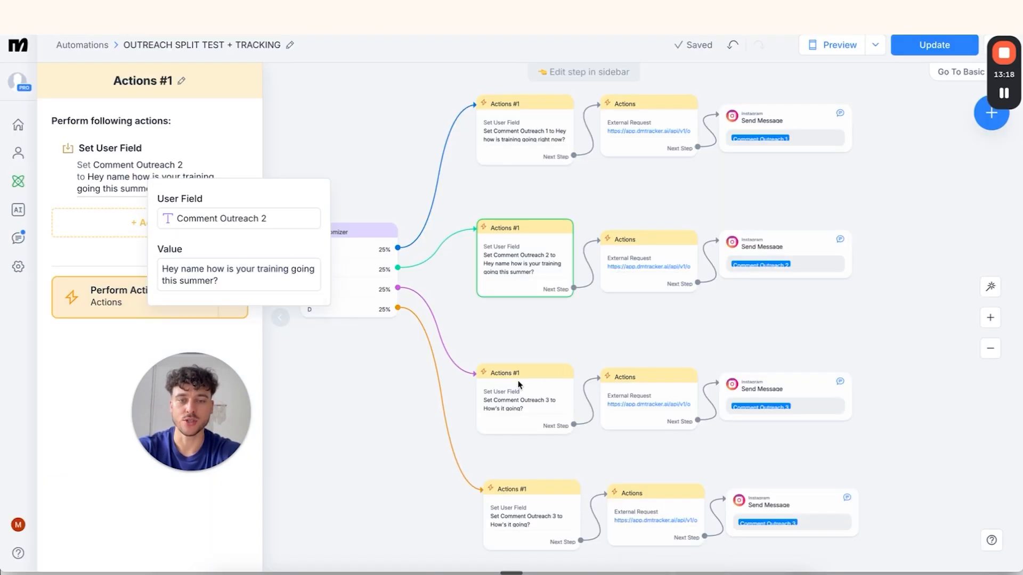
pyautogui.click(124, 169)
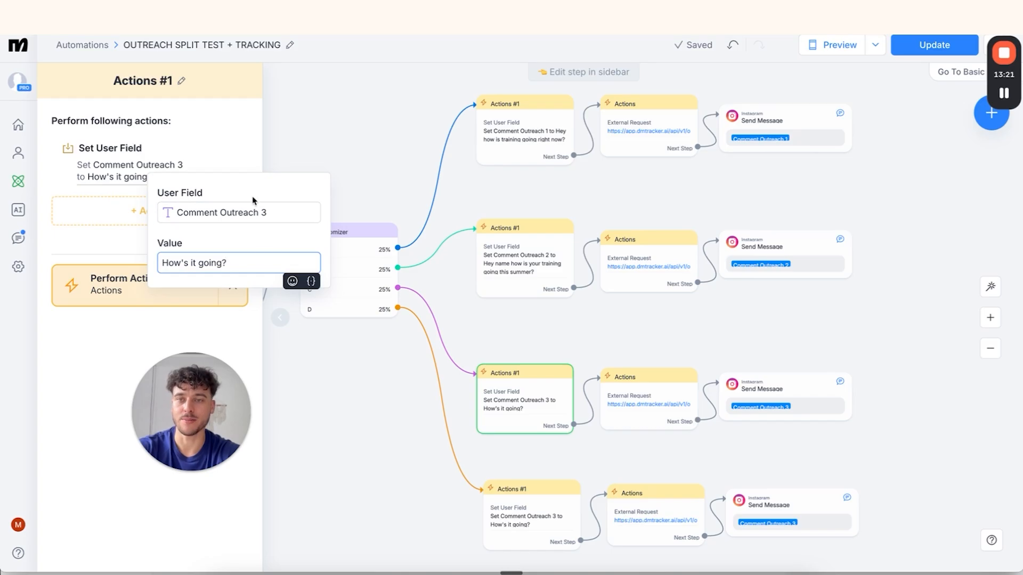
pyautogui.click(388, 442)
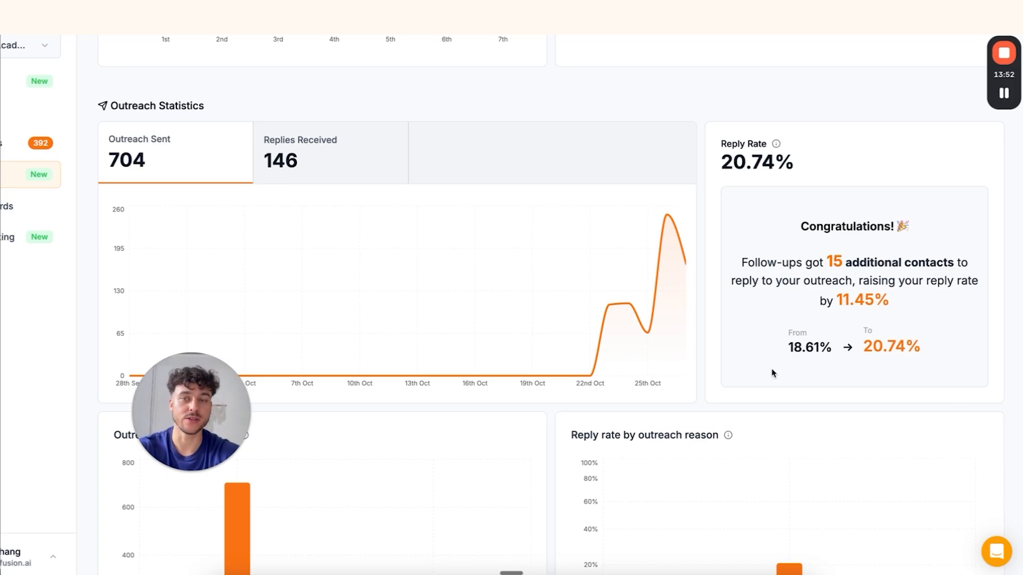
# Highlight the totals: 704 outreach sent, 146 replies received, 20.74% reply rate
pyautogui.moveTo(97, 141); pyautogui.dragTo(161, 169)
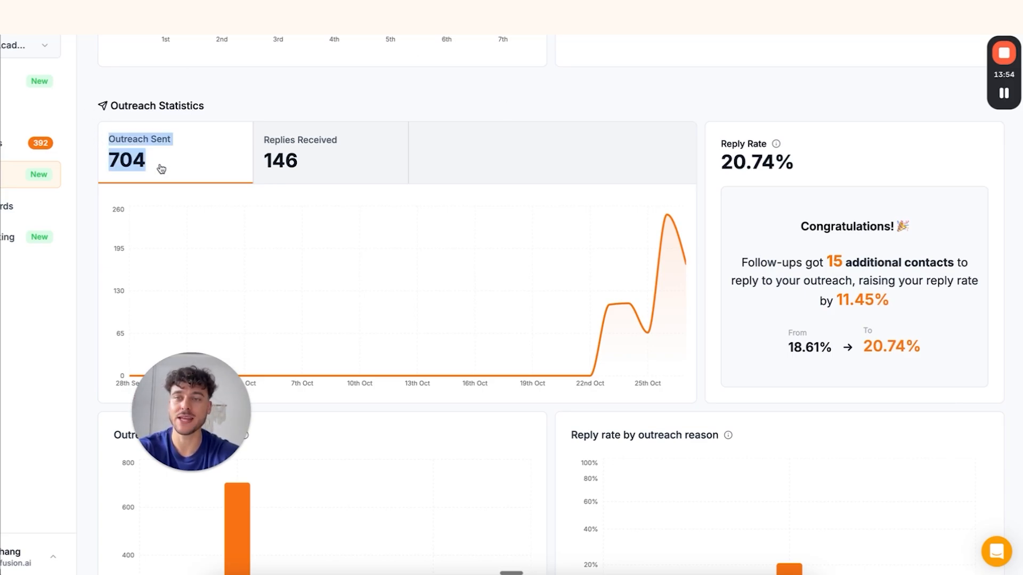
pyautogui.moveTo(256, 125); pyautogui.dragTo(330, 173)
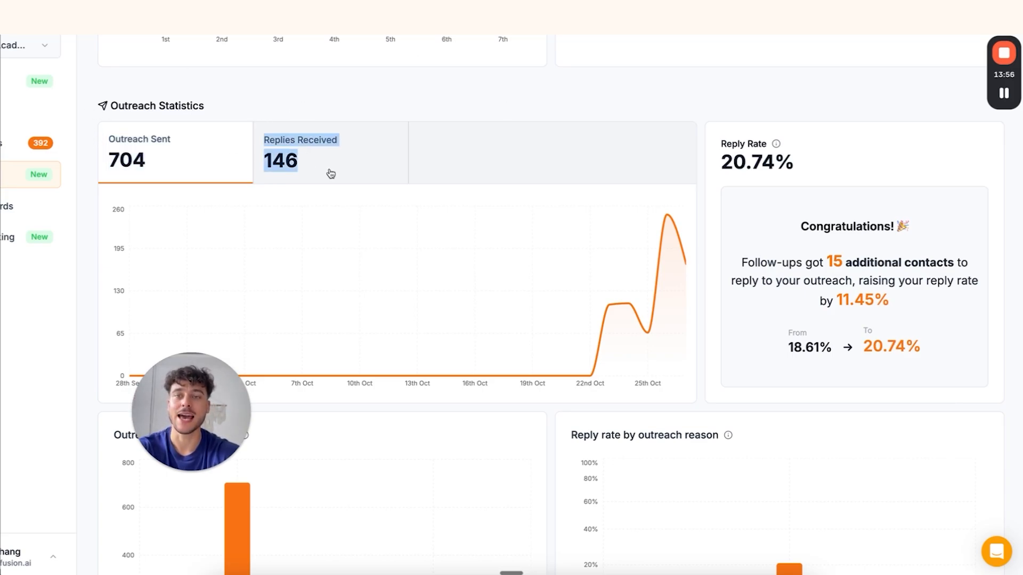
pyautogui.click(570, 81)
pyautogui.moveTo(722, 164); pyautogui.dragTo(780, 160)
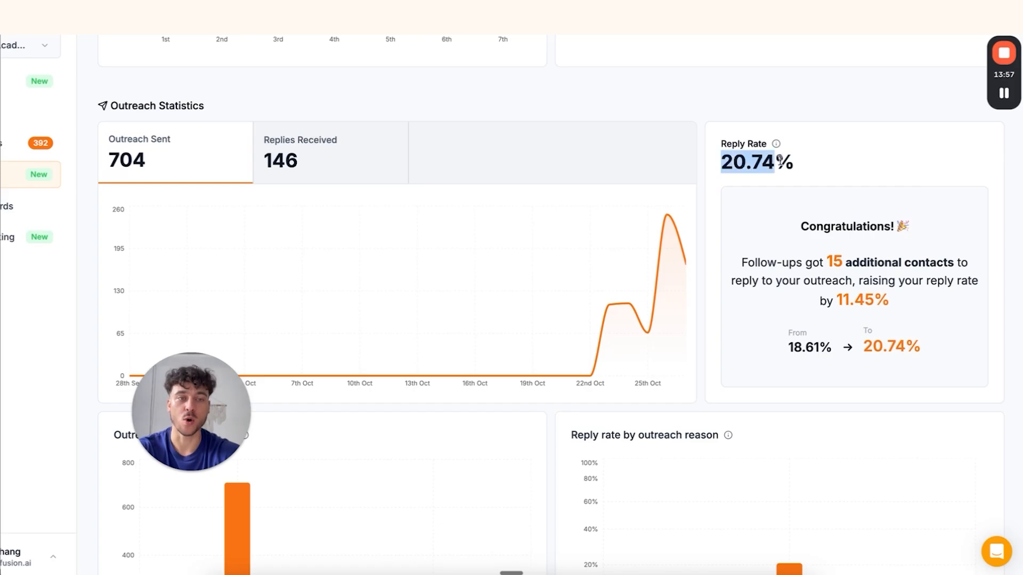
pyautogui.click(821, 168)
# Scroll through the outreach breakdowns by reason and by message, including Story Viewer at 20.8%
pyautogui.scroll(10, 821, 169)
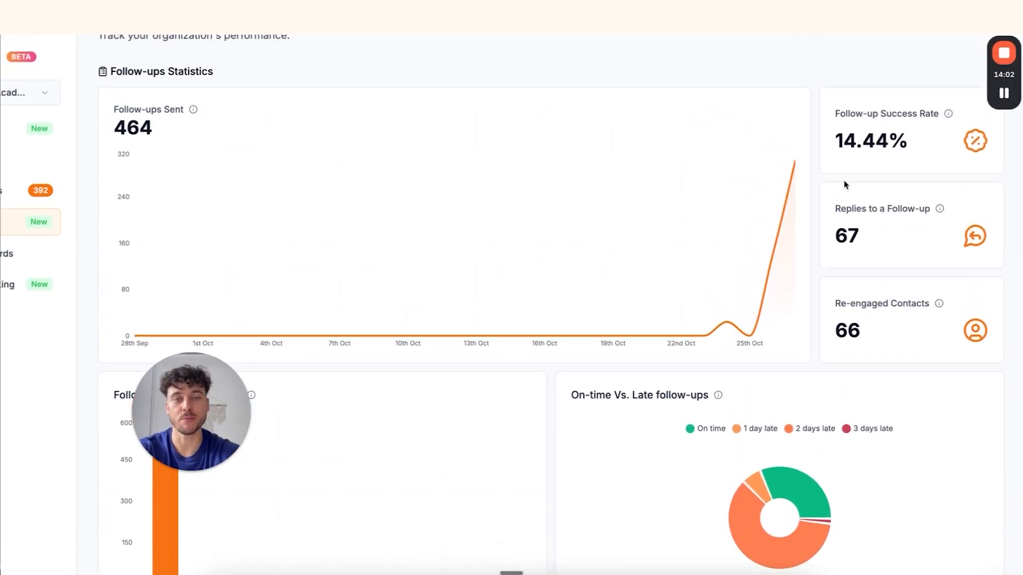
pyautogui.scroll(-10, 845, 184)
pyautogui.scroll(-1, 845, 185)
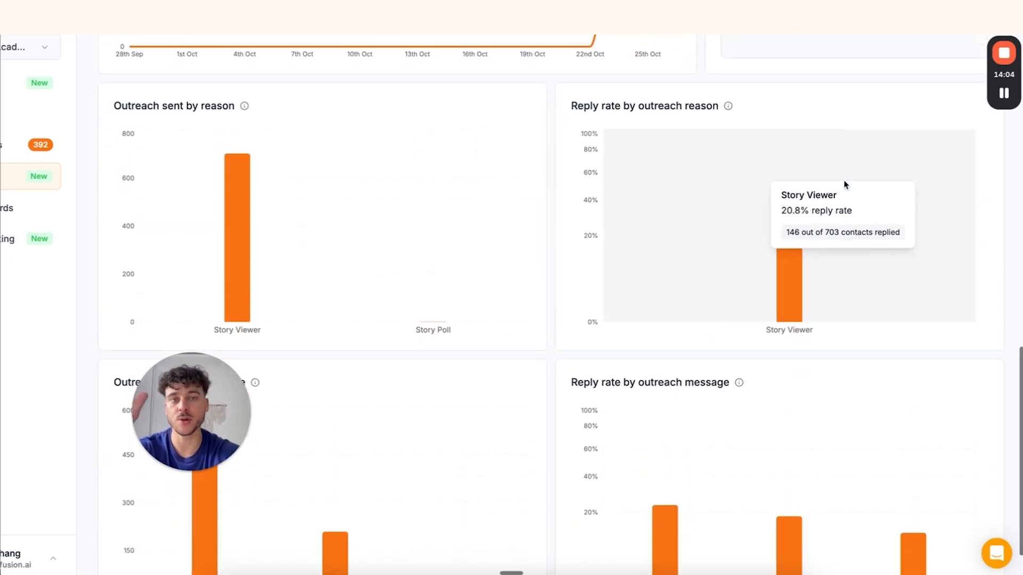
pyautogui.scroll(-1, 551, 327)
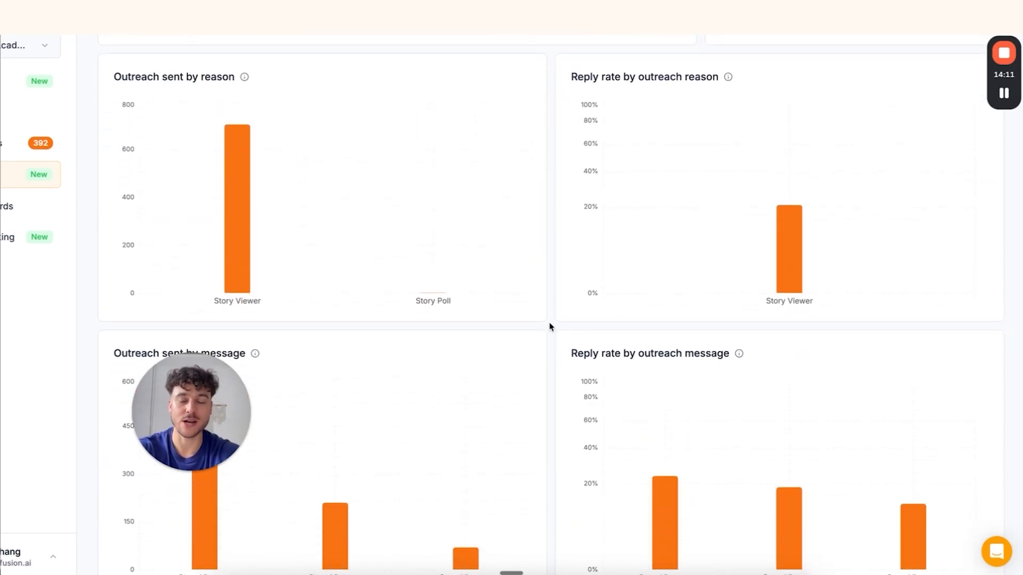
pyautogui.scroll(-1, 588, 359)
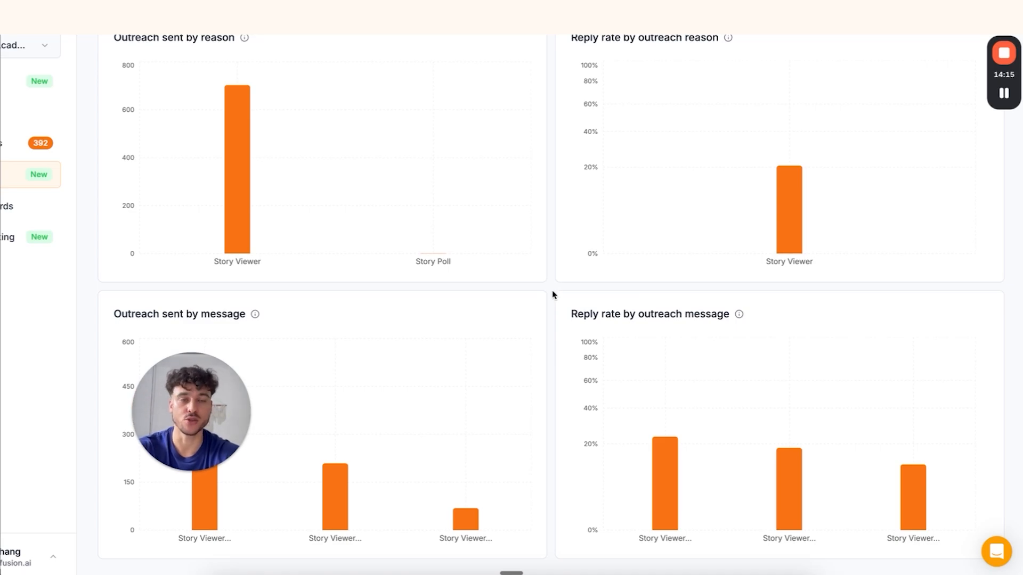
pyautogui.moveTo(679, 213)
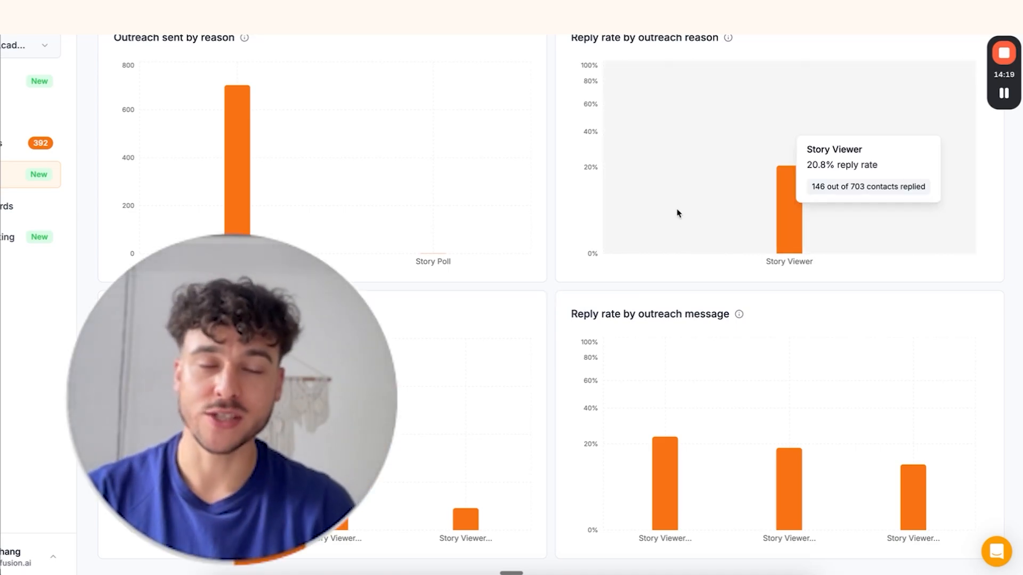